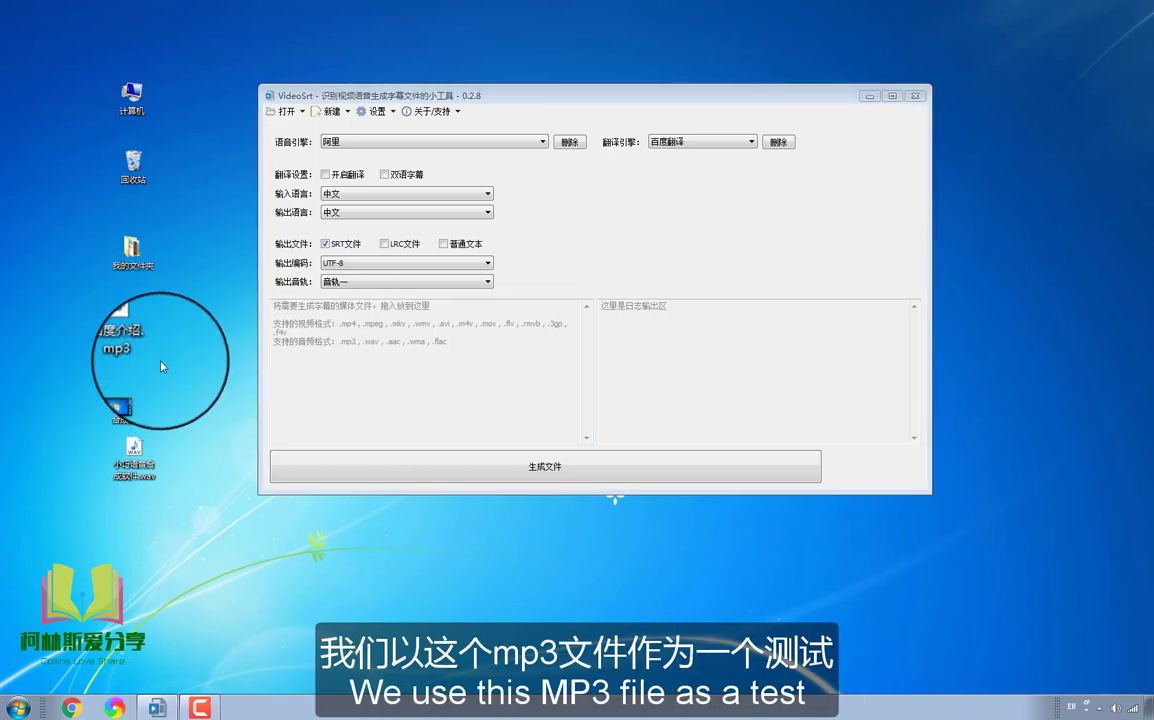
Load 百度介绍.mp3 from the desktop into VideoSrt and generate its SRT subtitle file.
drag(120, 335, 330, 360)
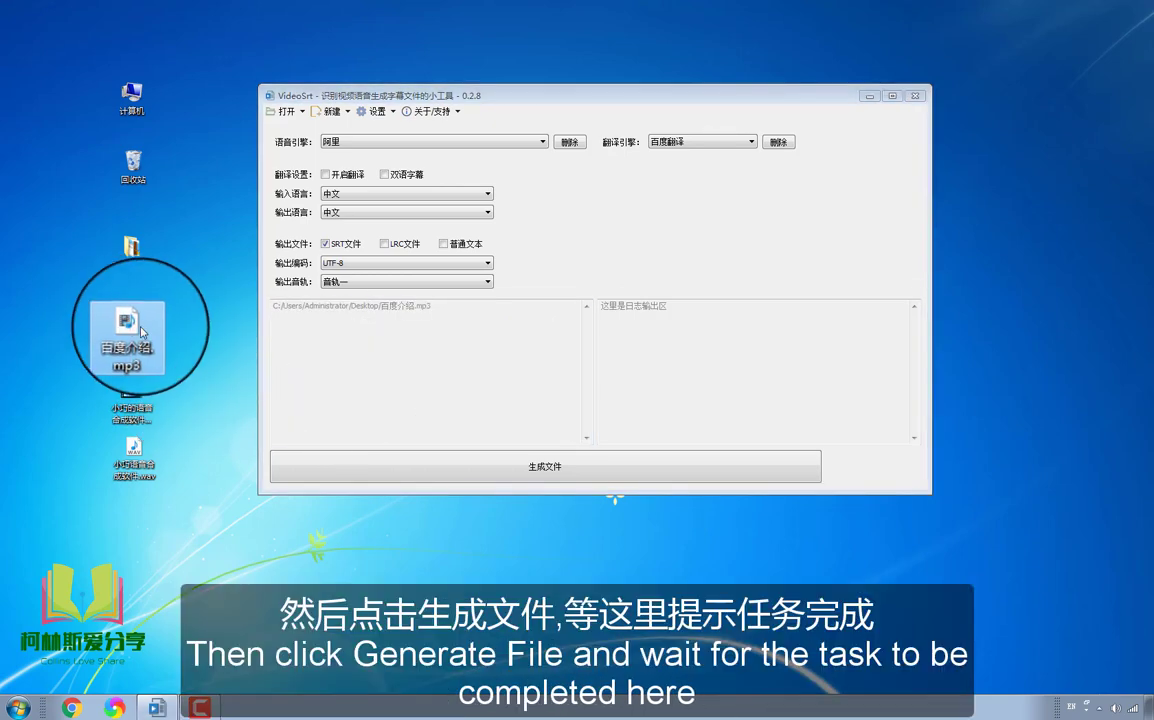
click(576, 457)
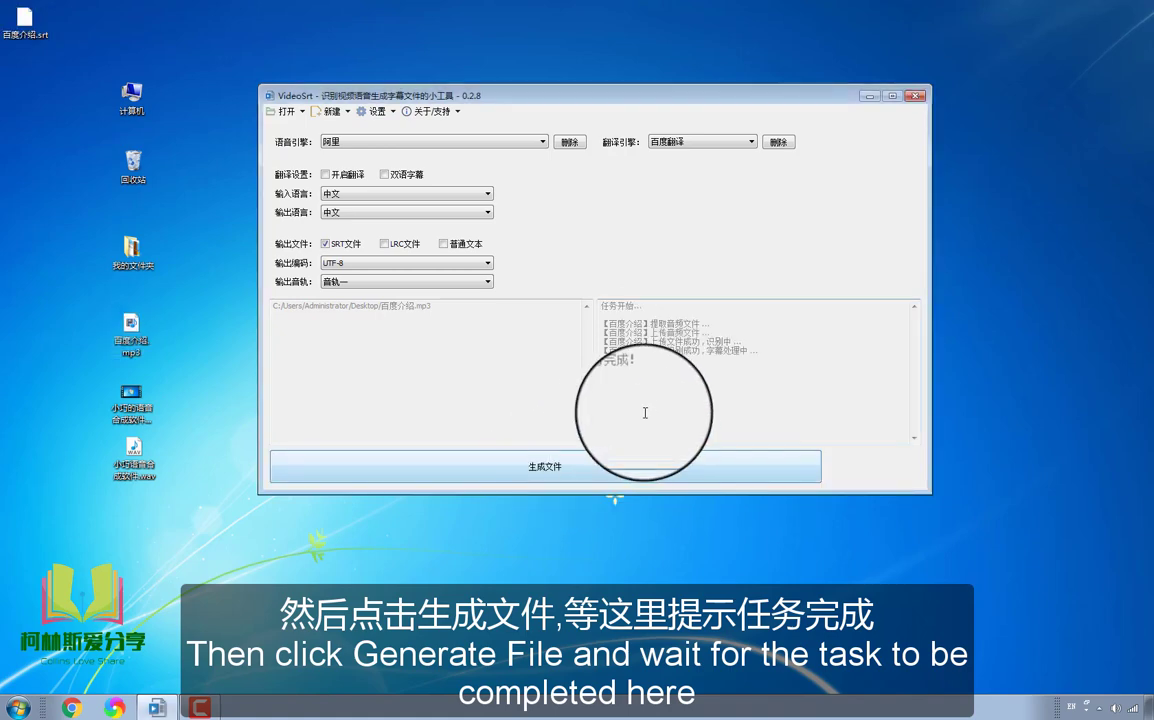
drag(675, 381, 598, 381)
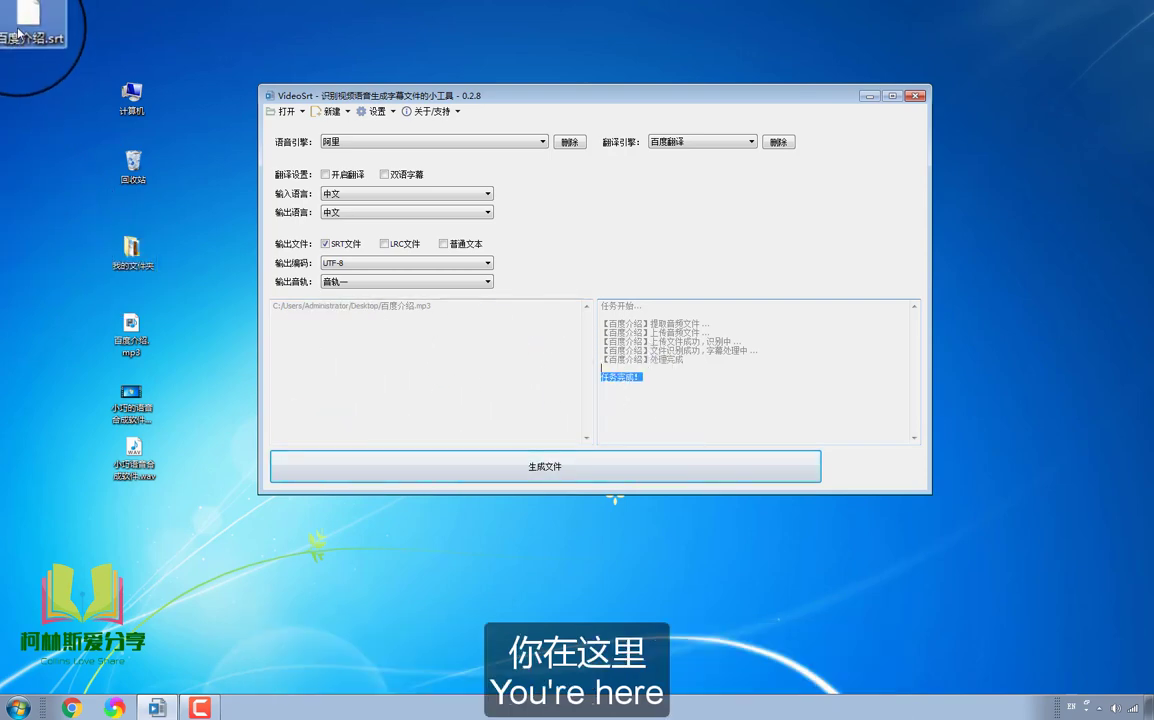
Move the generated 百度介绍.srt beside 百度介绍.mp3 on the desktop and open it in Notepad.
click(103, 57)
drag(103, 57, 190, 342)
right_click(190, 342)
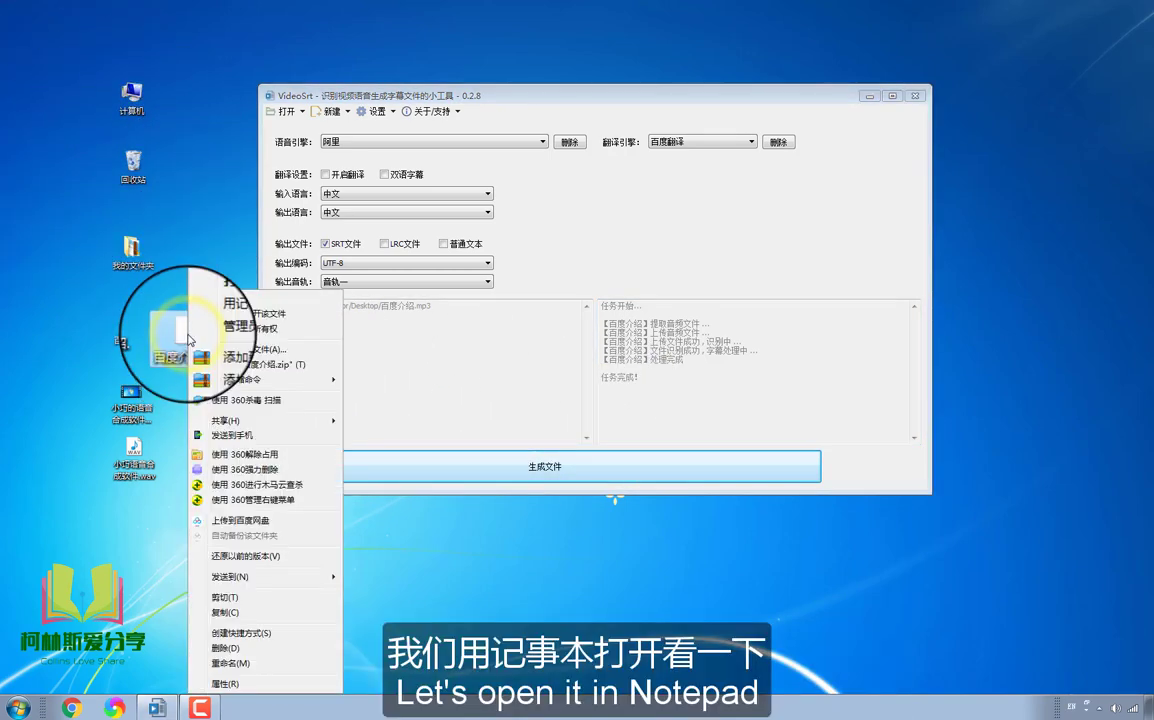
click(282, 320)
Play 百度介绍.mp3 to compare its speech with the subtitle text.
click(131, 330)
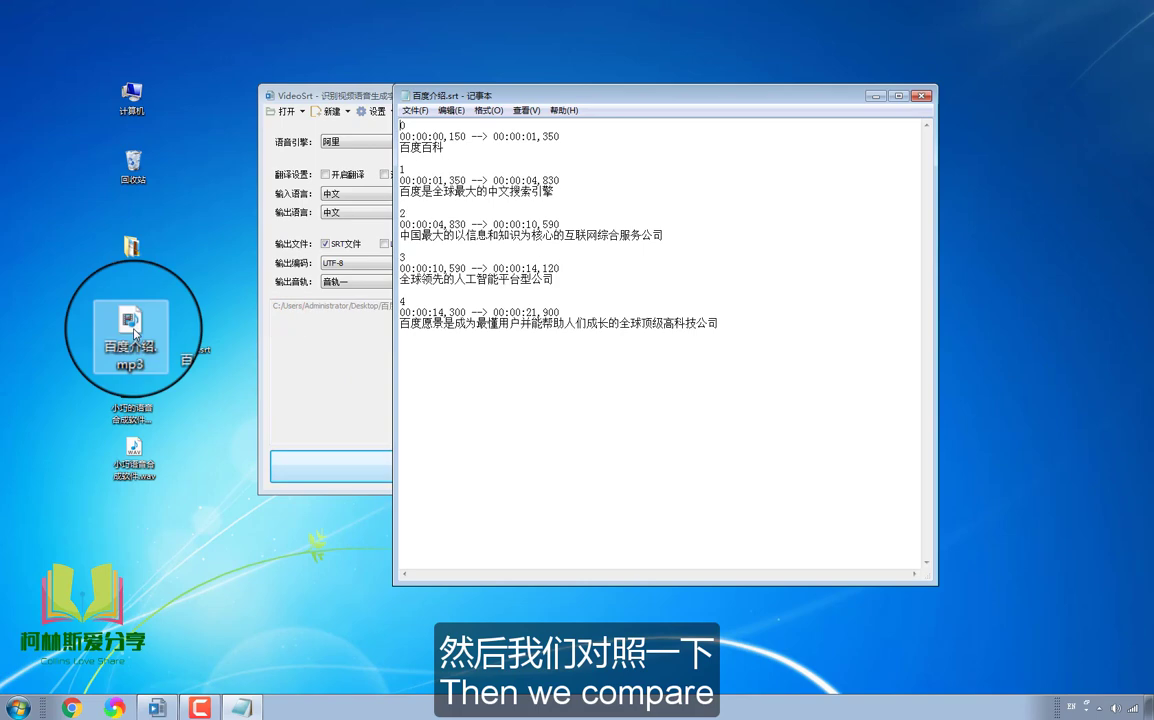
double_click(133, 328)
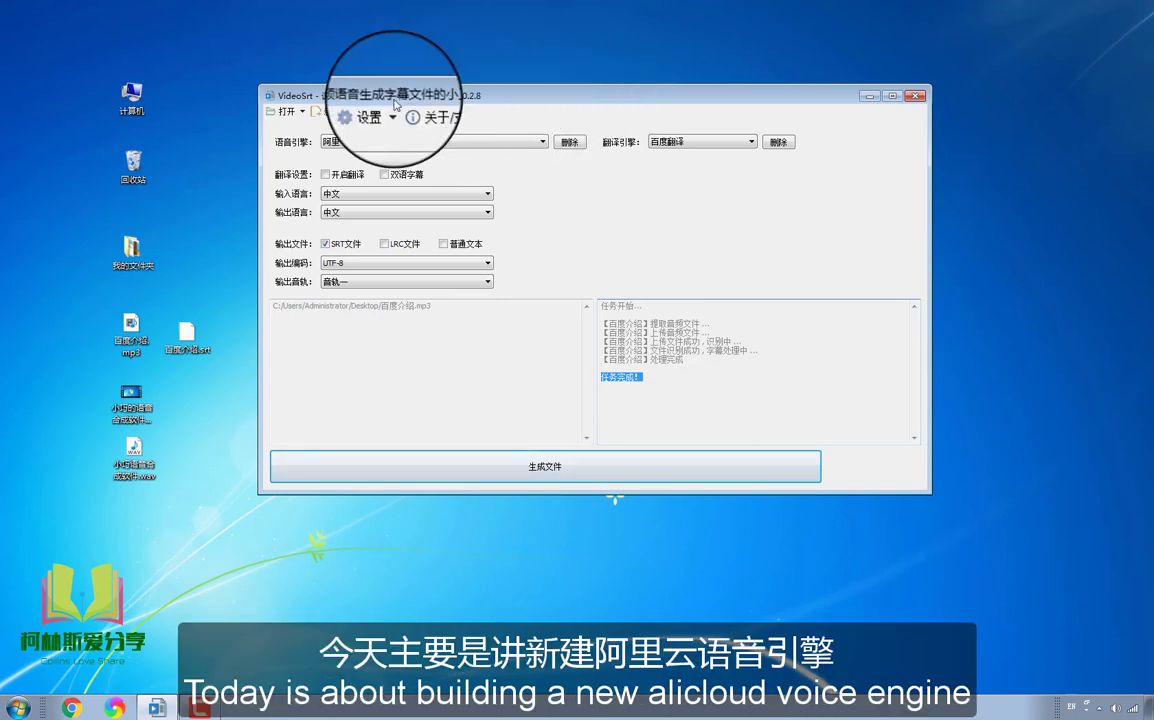
Look at the fields required in VideoSrt's new voice engine dialog and its OSS object storage settings, closing both without changes.
click(331, 111)
click(352, 130)
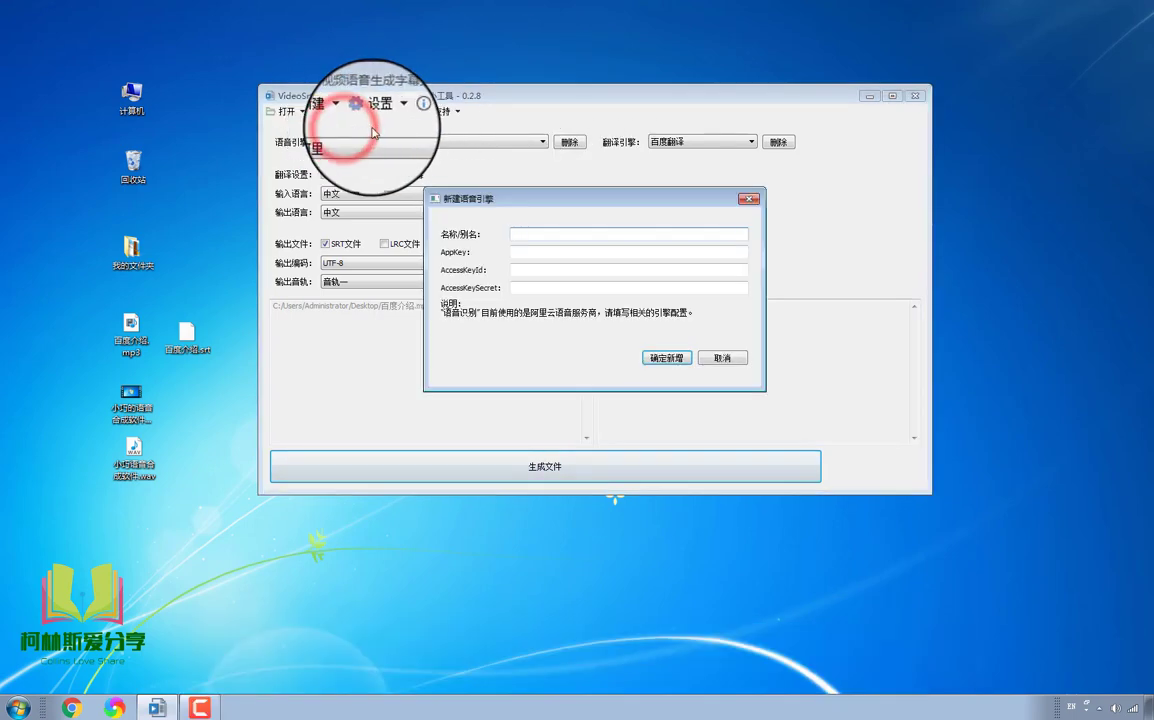
key(Escape)
click(375, 111)
click(411, 130)
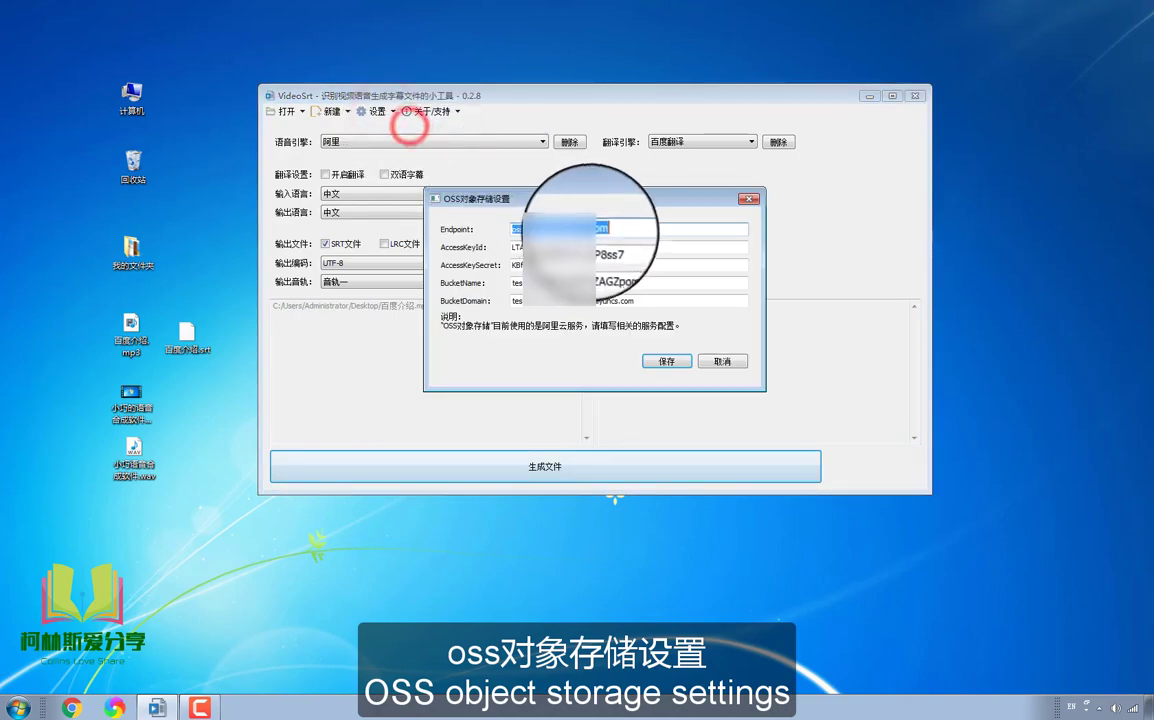
key(Escape)
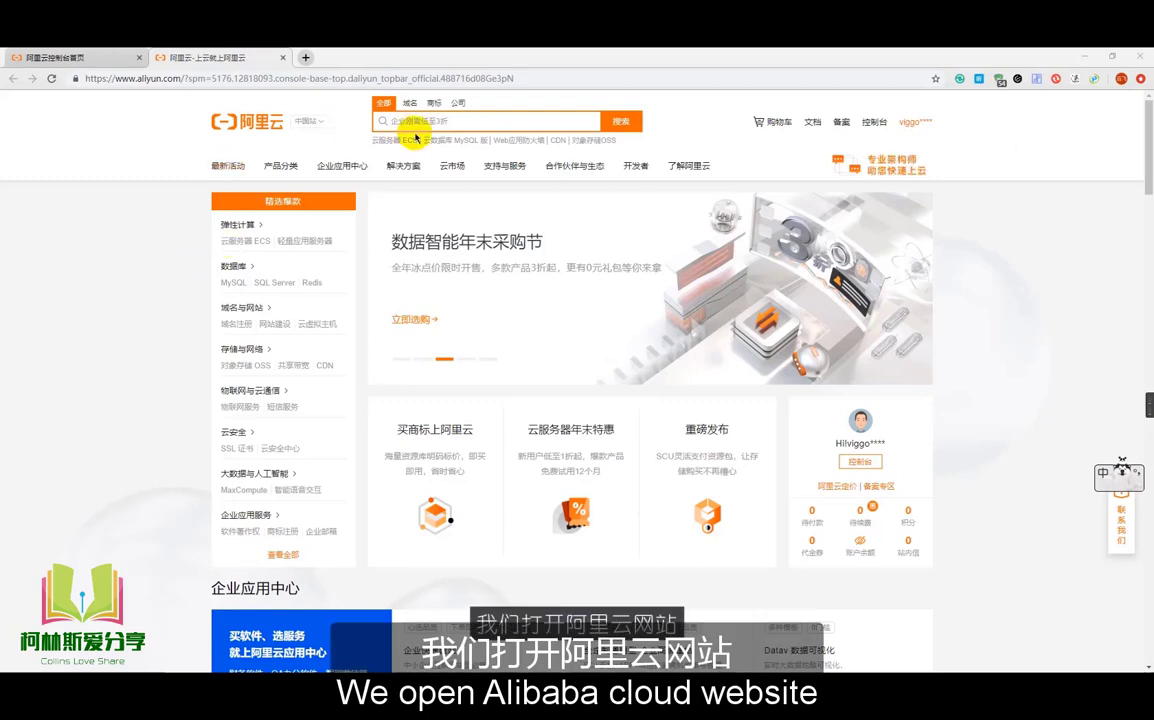
In the browser, enter the Alibaba Cloud console, search the products for 访问 and open the 访问控制 service.
click(874, 121)
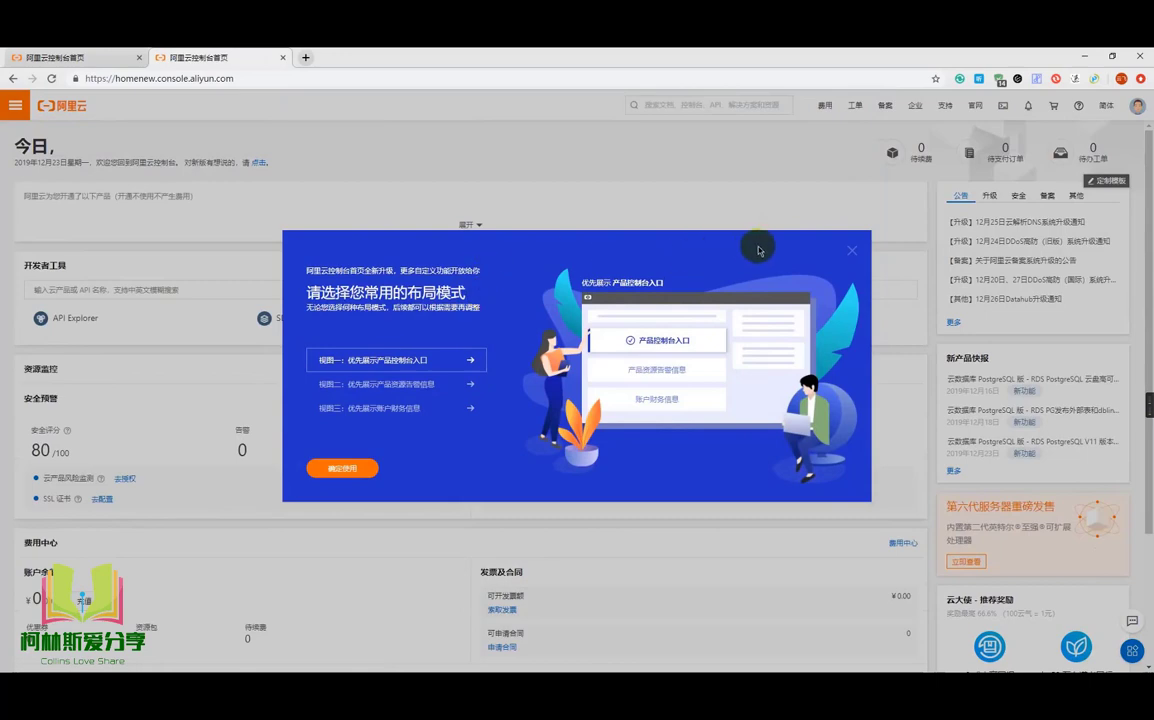
click(853, 258)
click(15, 105)
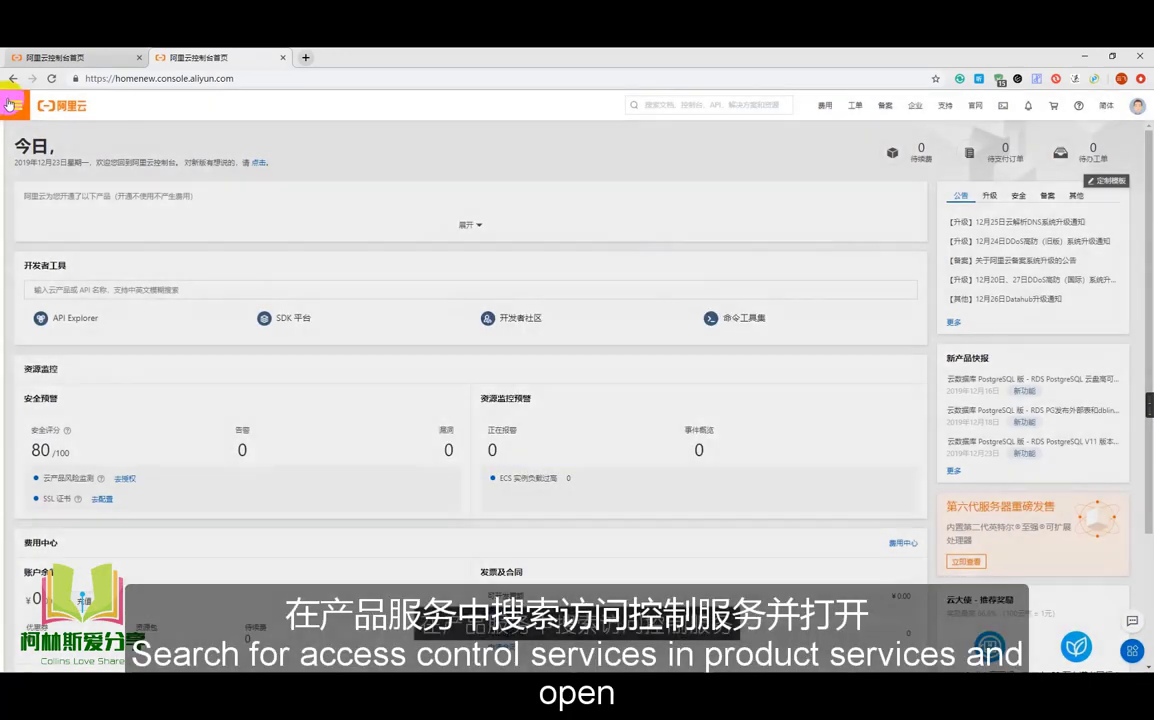
mouse_move(43, 138)
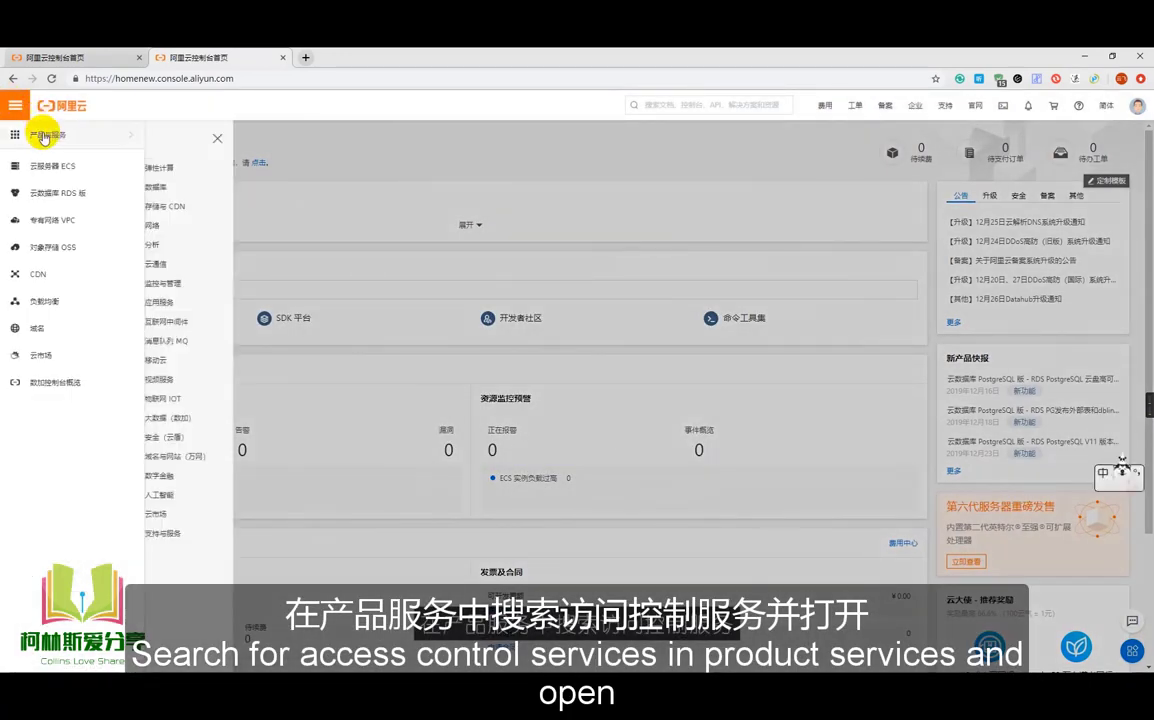
click(221, 146)
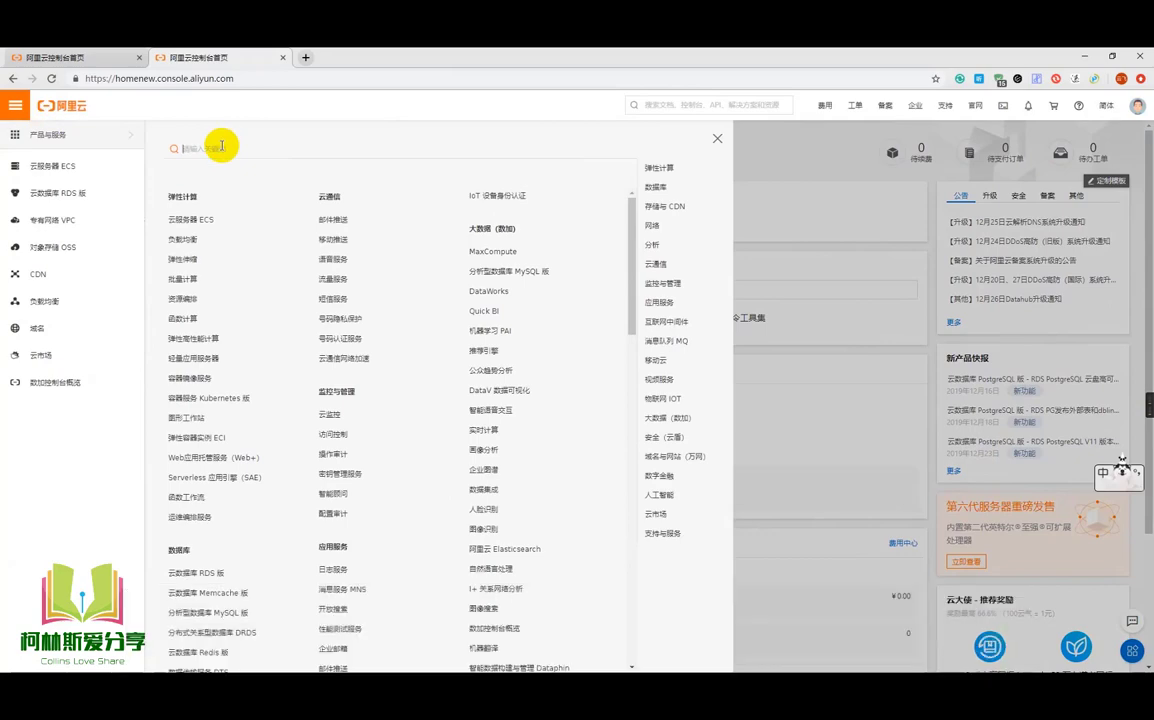
text(访问)
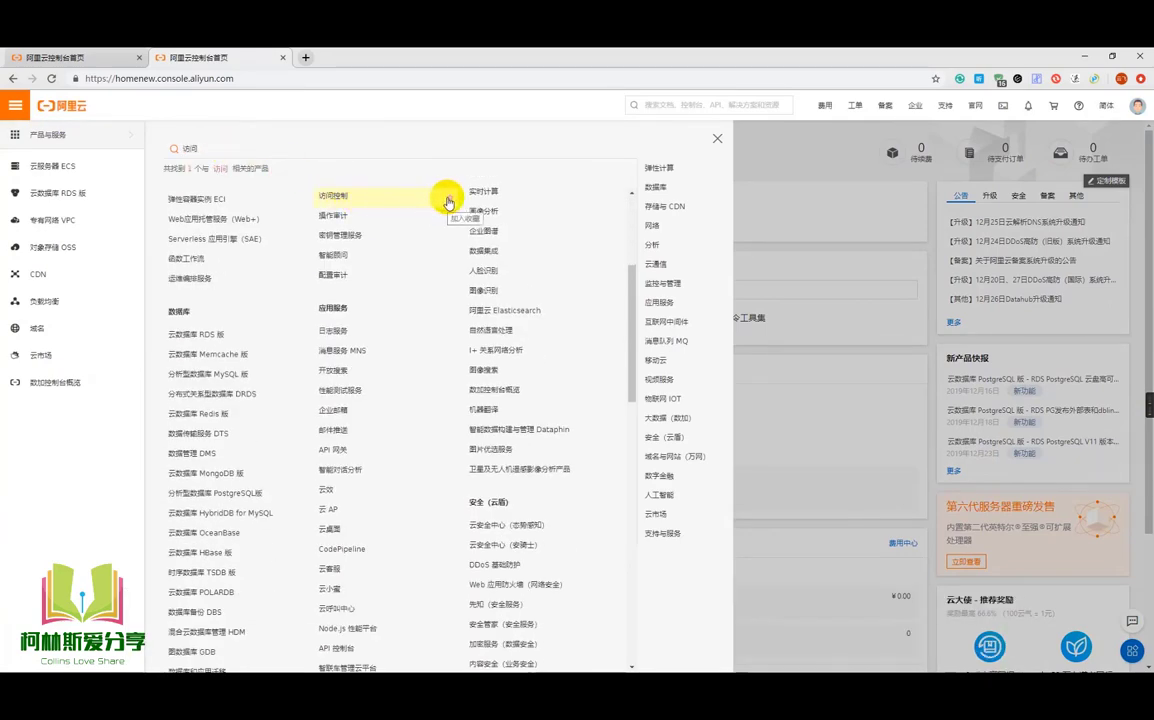
click(380, 200)
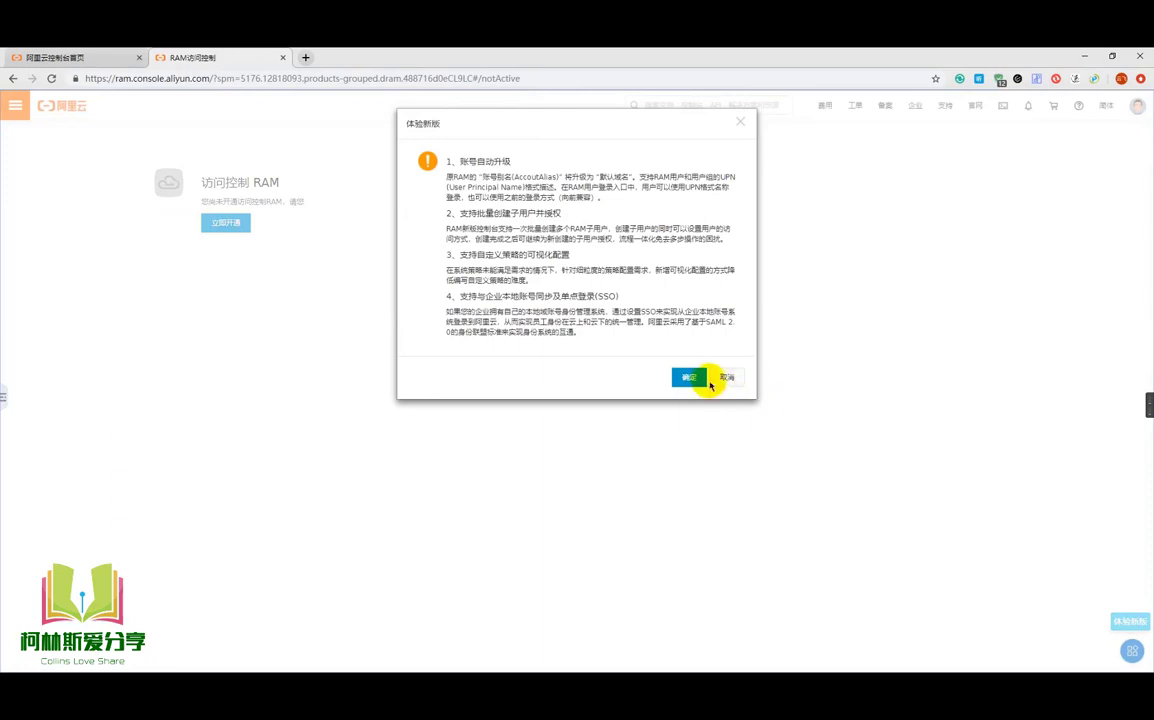
Switch to the new RAM console version and activate the 访问控制 service, agreeing to its service agreement.
click(683, 377)
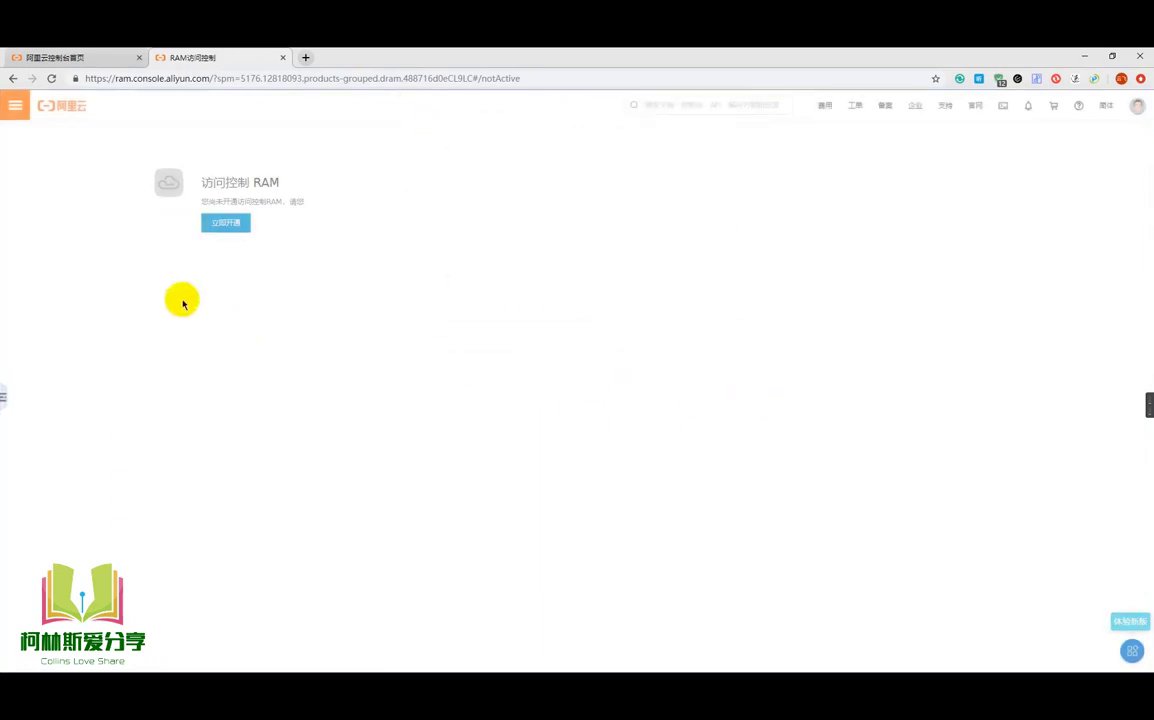
click(226, 222)
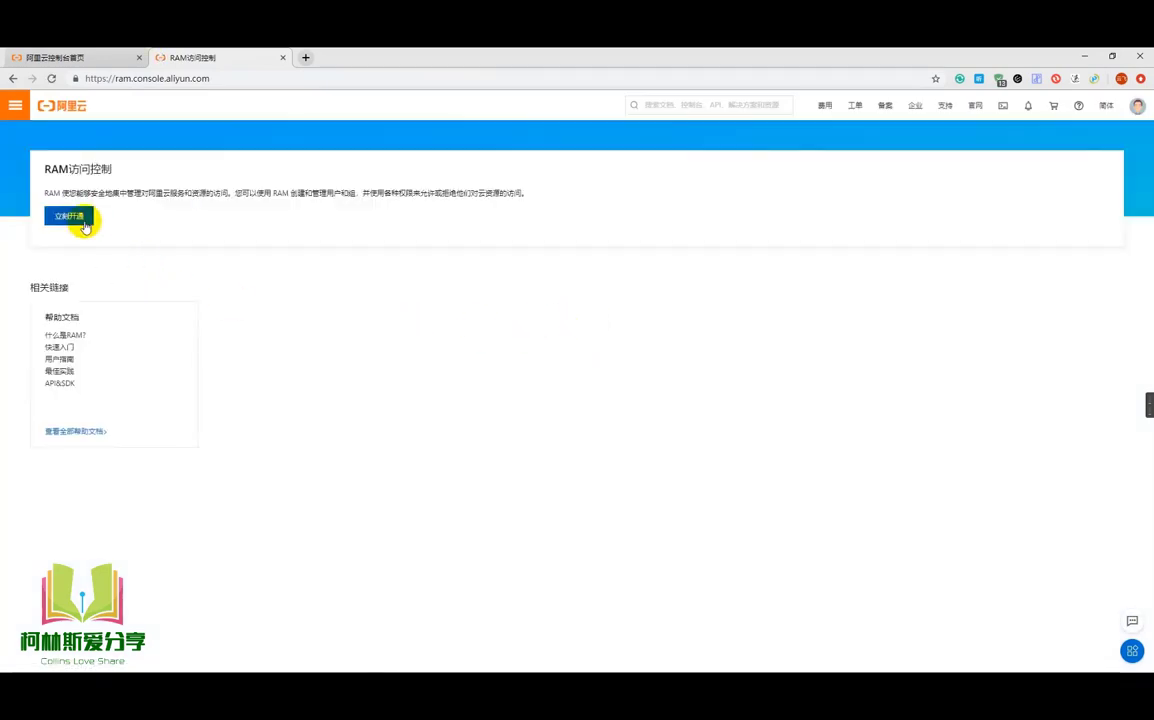
click(82, 219)
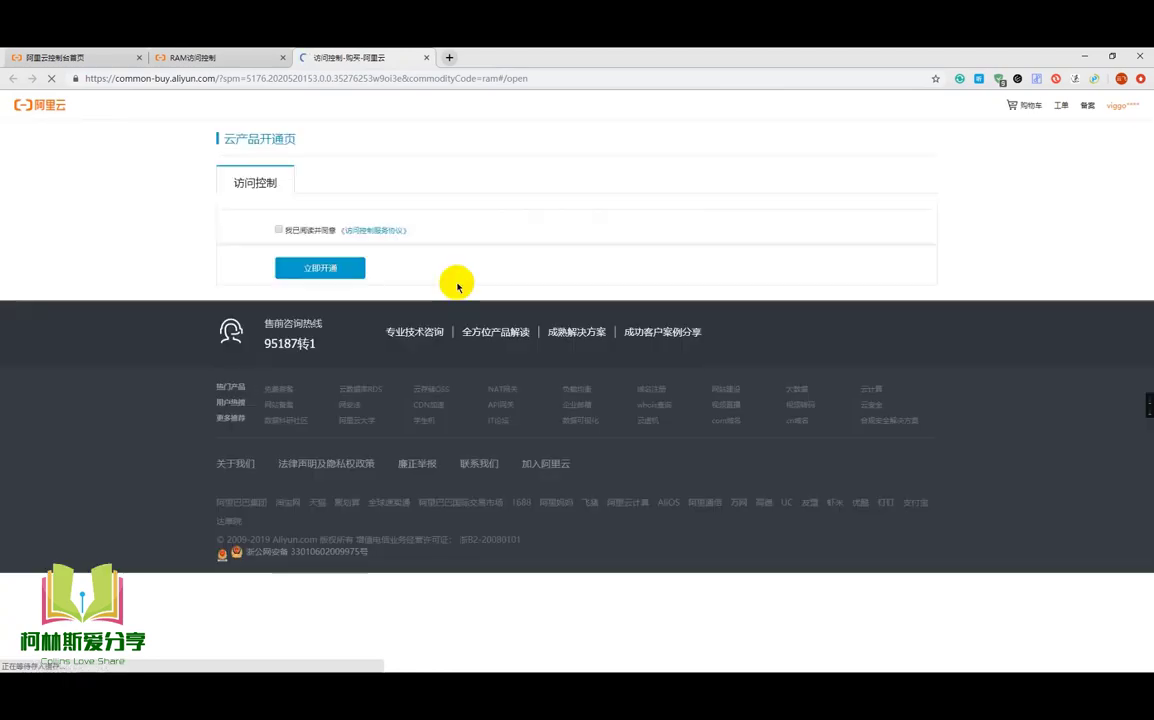
click(278, 296)
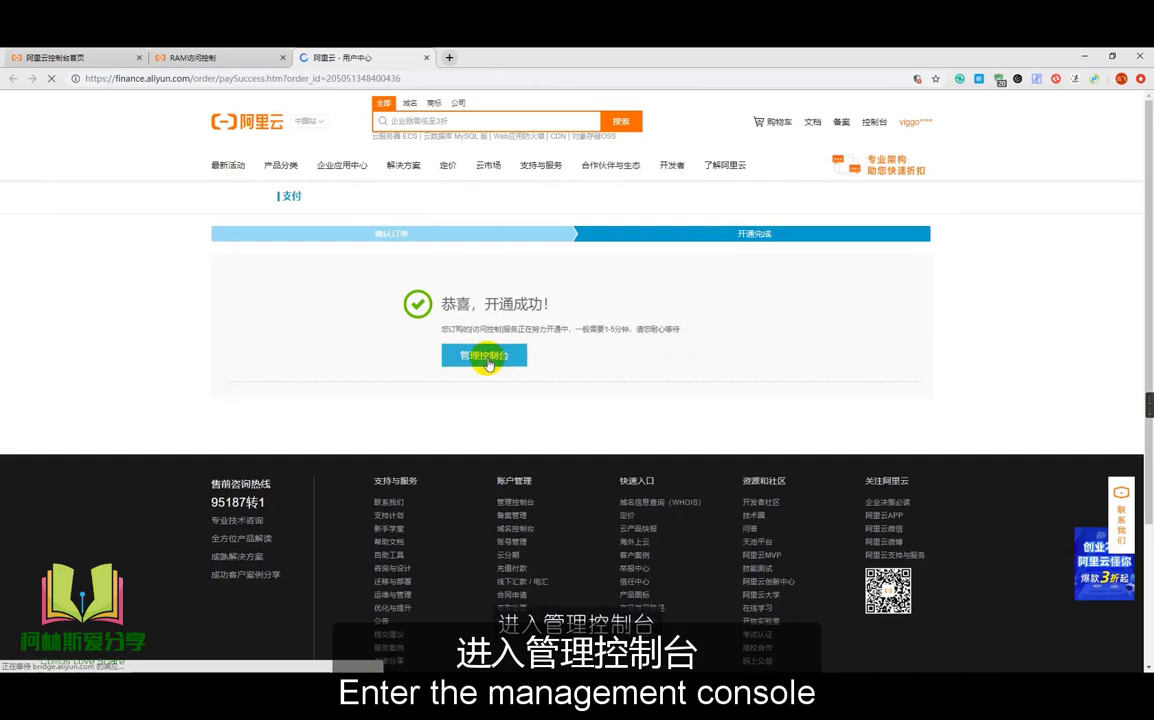
Enter the RAM management console from the activation page and close the two leftover browser tabs.
click(485, 357)
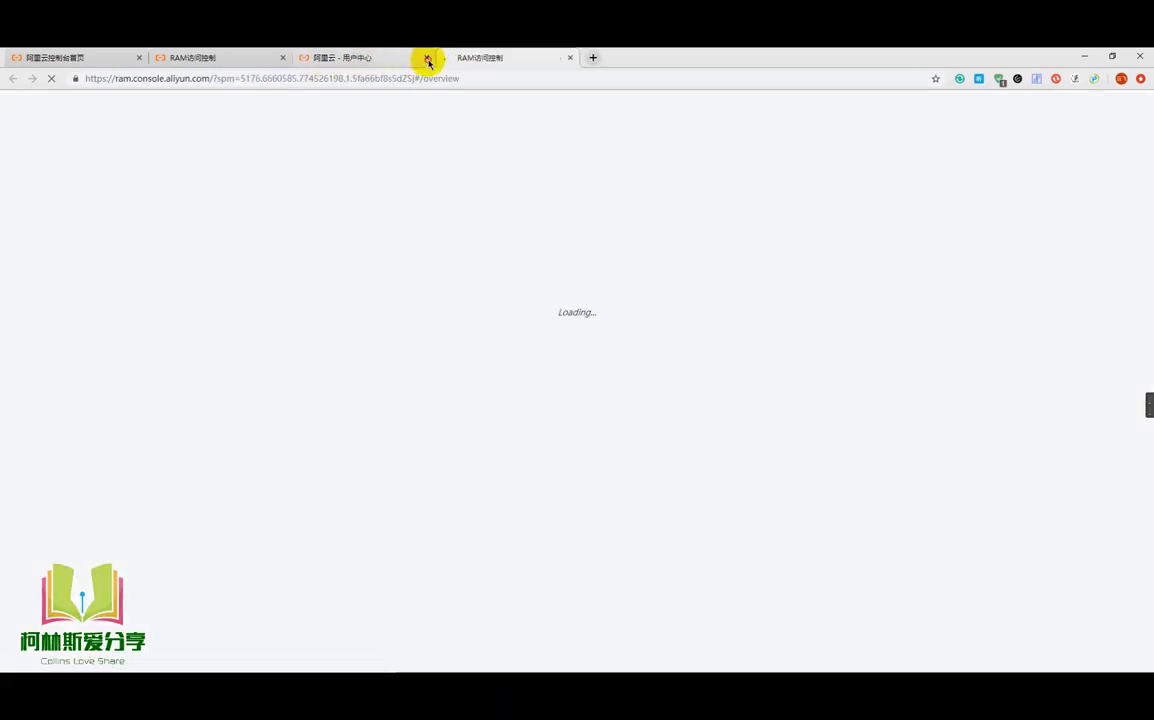
click(426, 57)
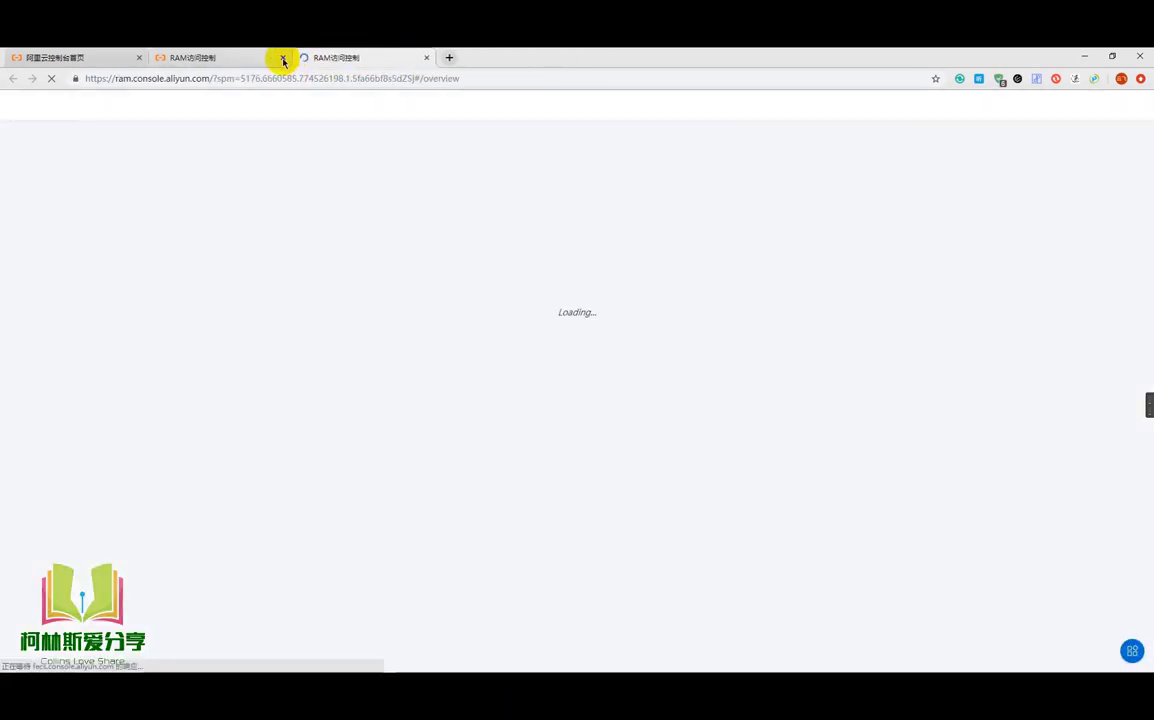
click(284, 58)
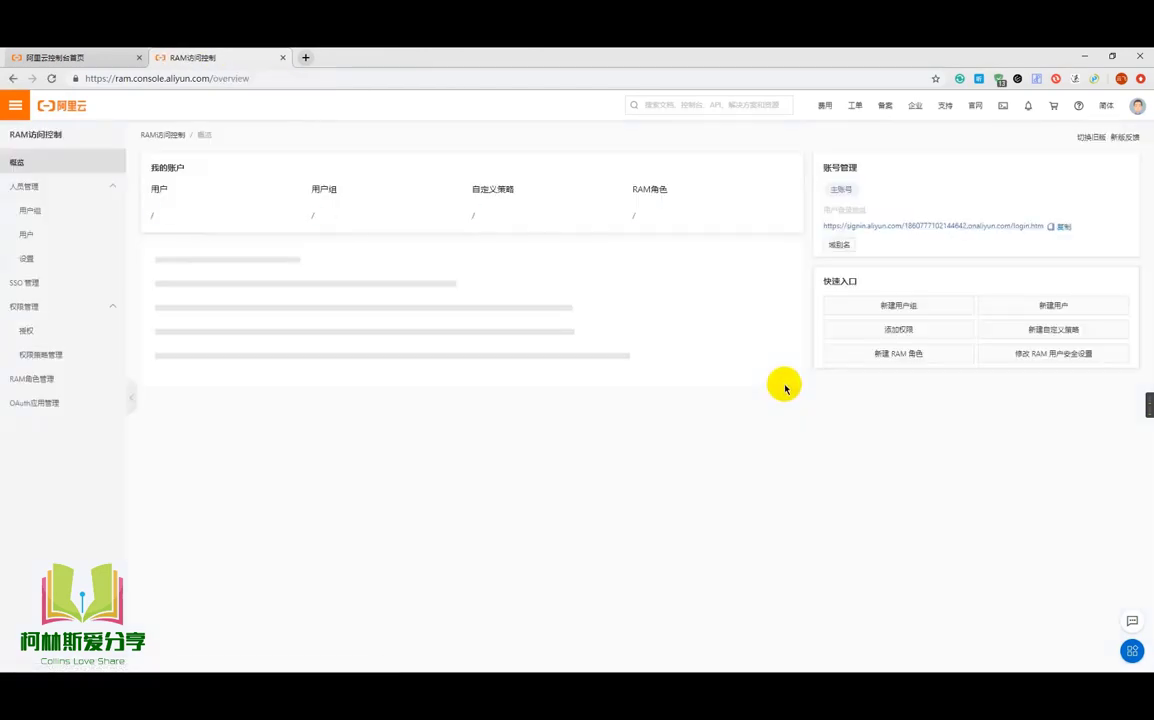
Start a new RAM user with the login name tests and the display name 测试用户.
click(31, 233)
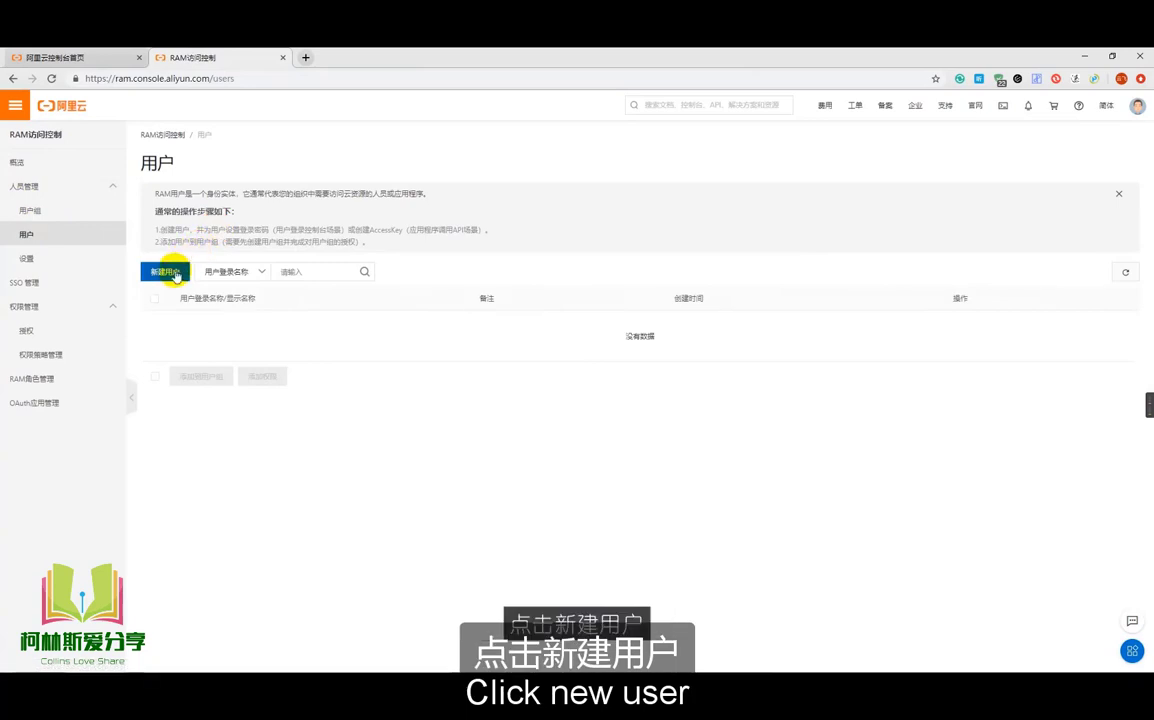
click(168, 273)
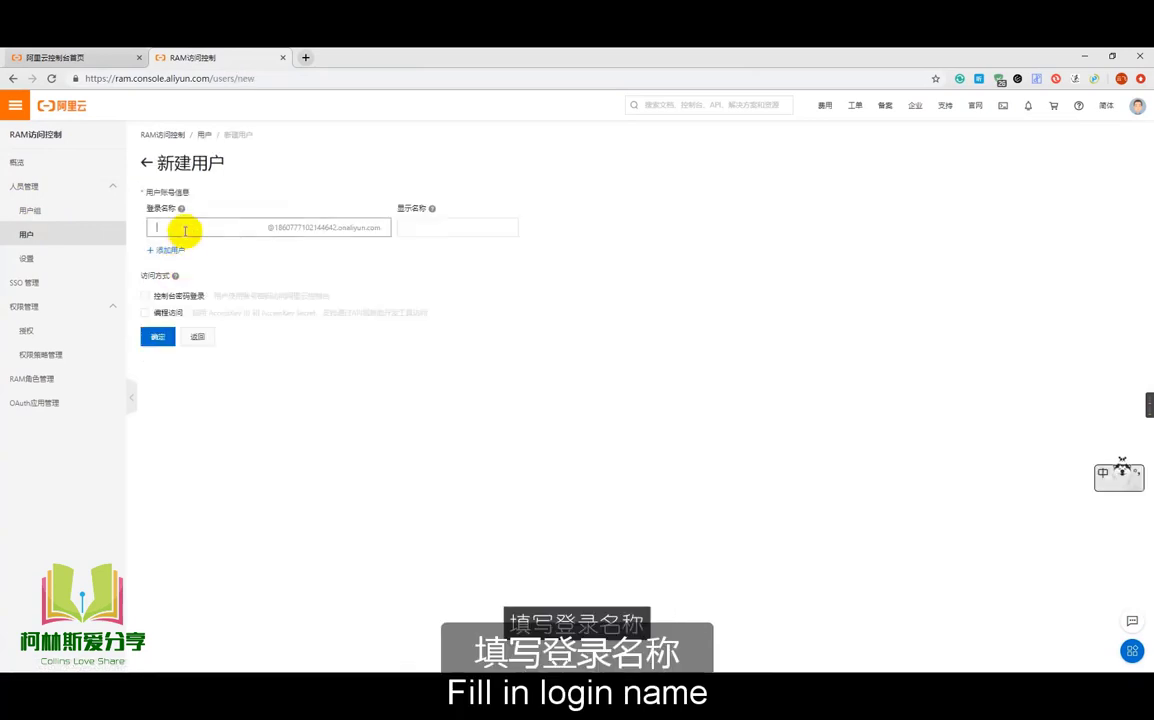
text(tests)
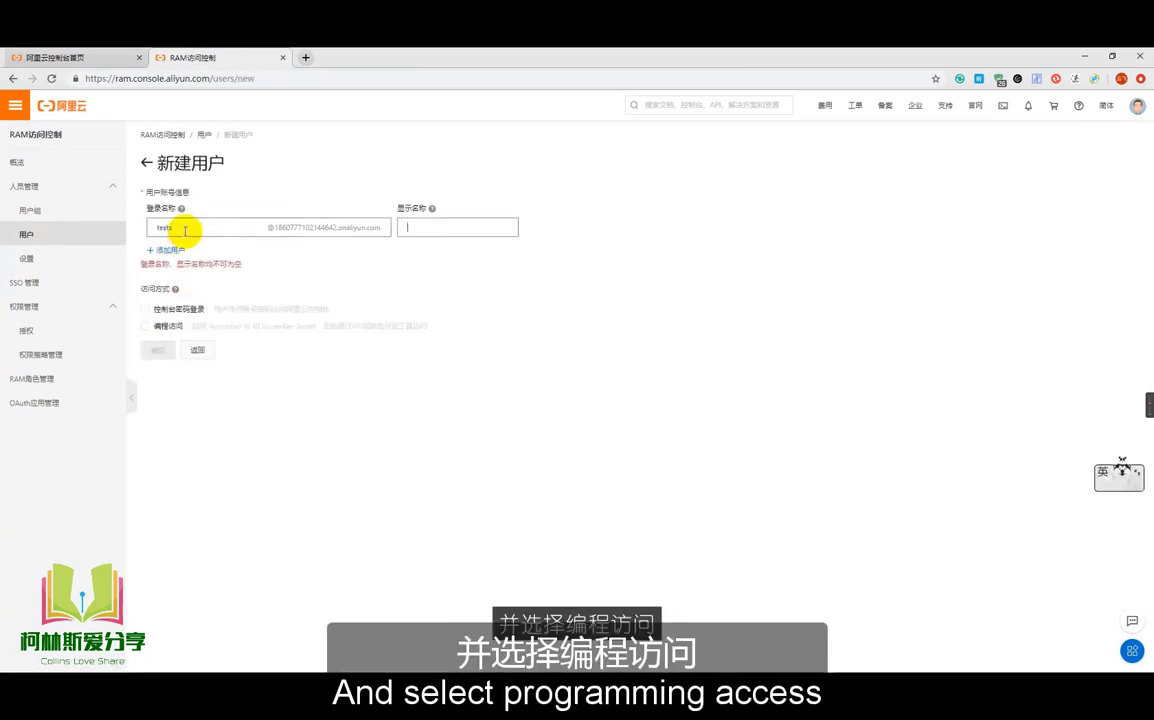
text(测试)
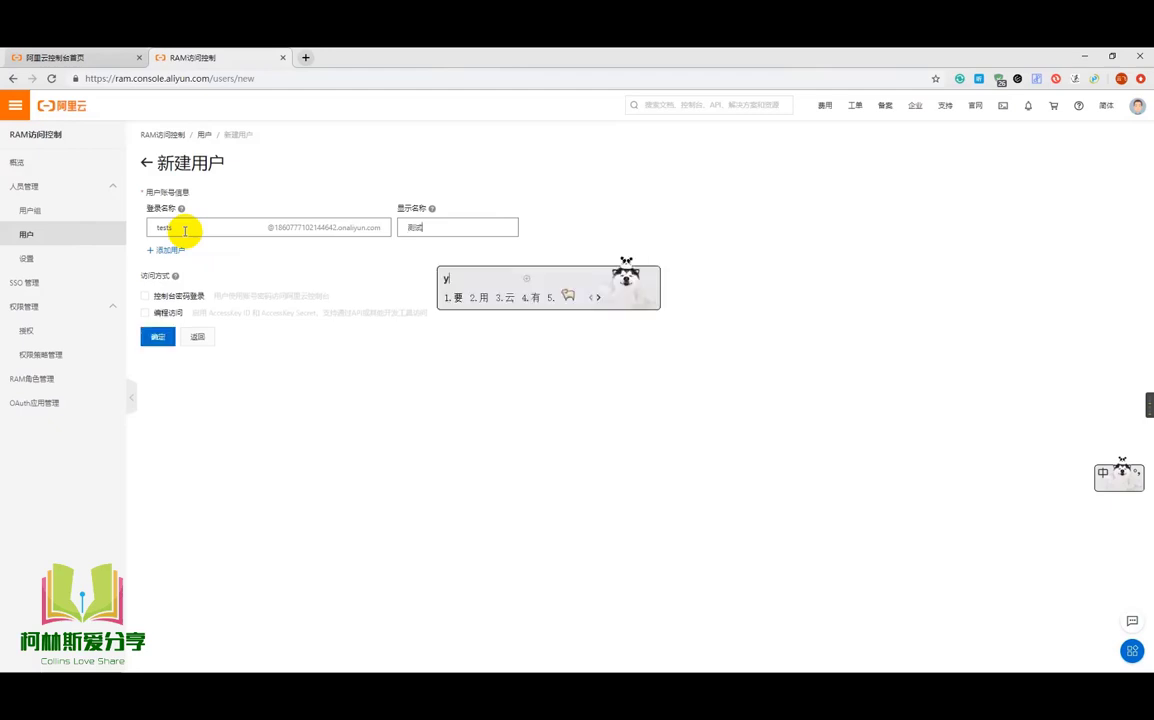
text(用户)
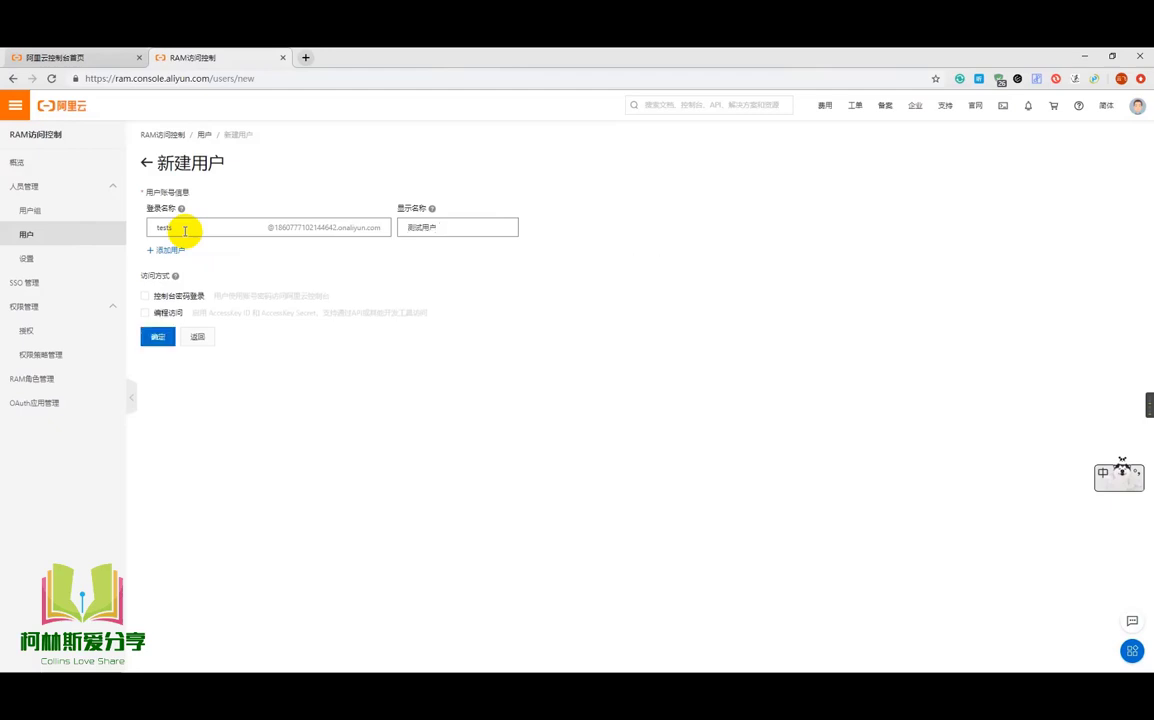
Enable 编程访问 as the user's access mode and submit the new user form.
click(146, 313)
mouse_move(190, 316)
mouse_down()
mouse_move(443, 316)
mouse_move(188, 321)
mouse_up()
click(197, 318)
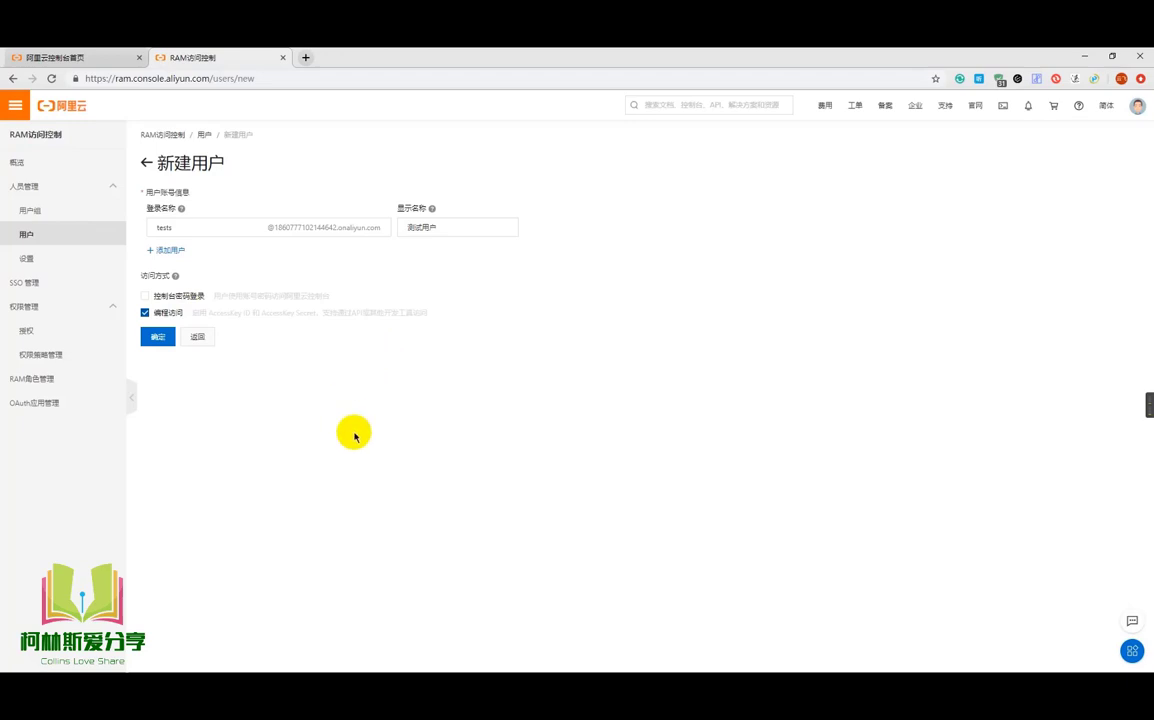
click(160, 337)
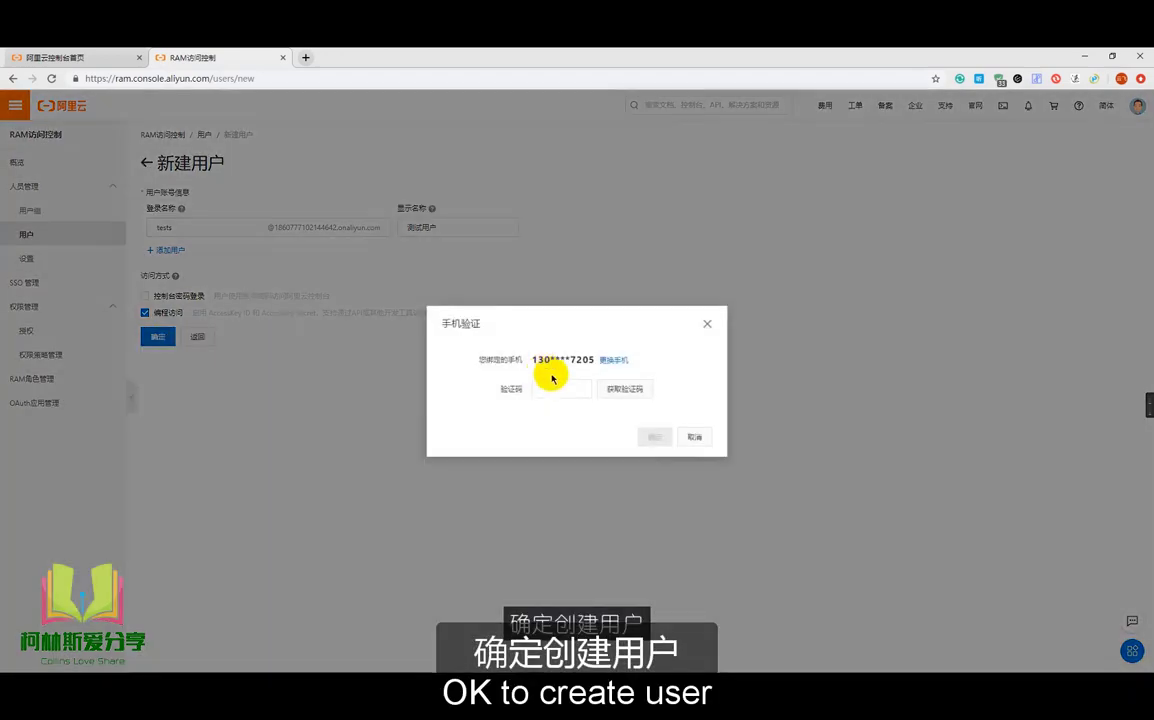
Request a phone verification code, enter it in the 验证码 field and confirm the user's creation.
click(618, 389)
click(560, 389)
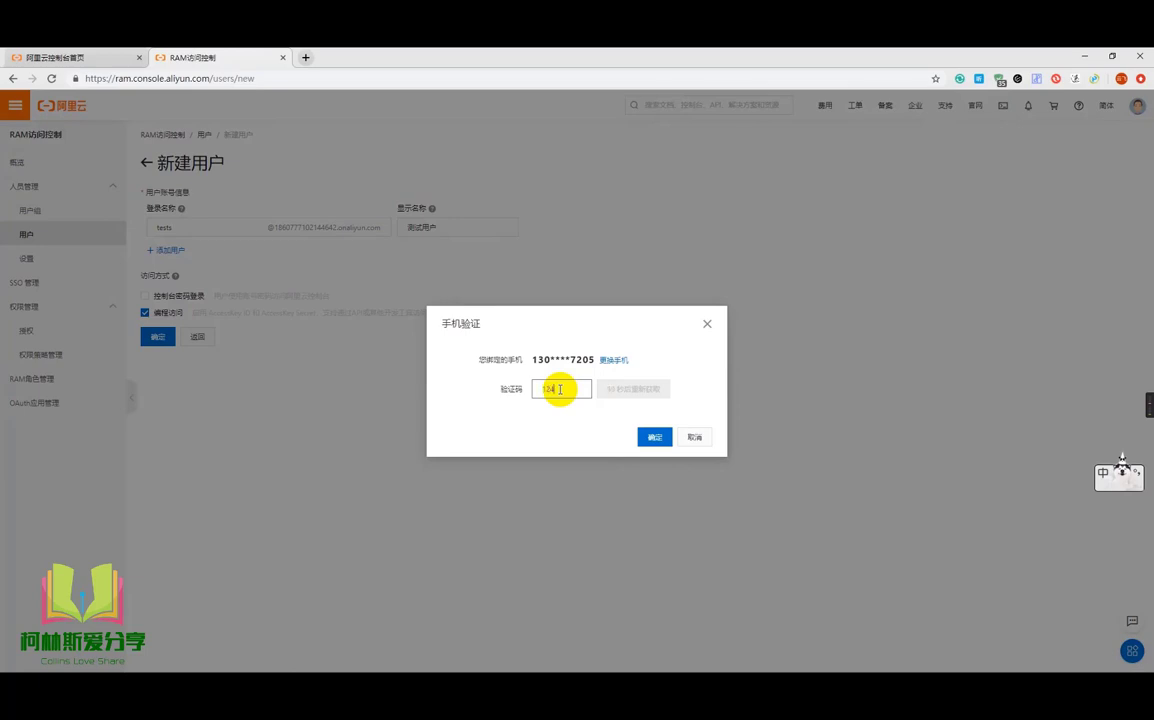
click(654, 437)
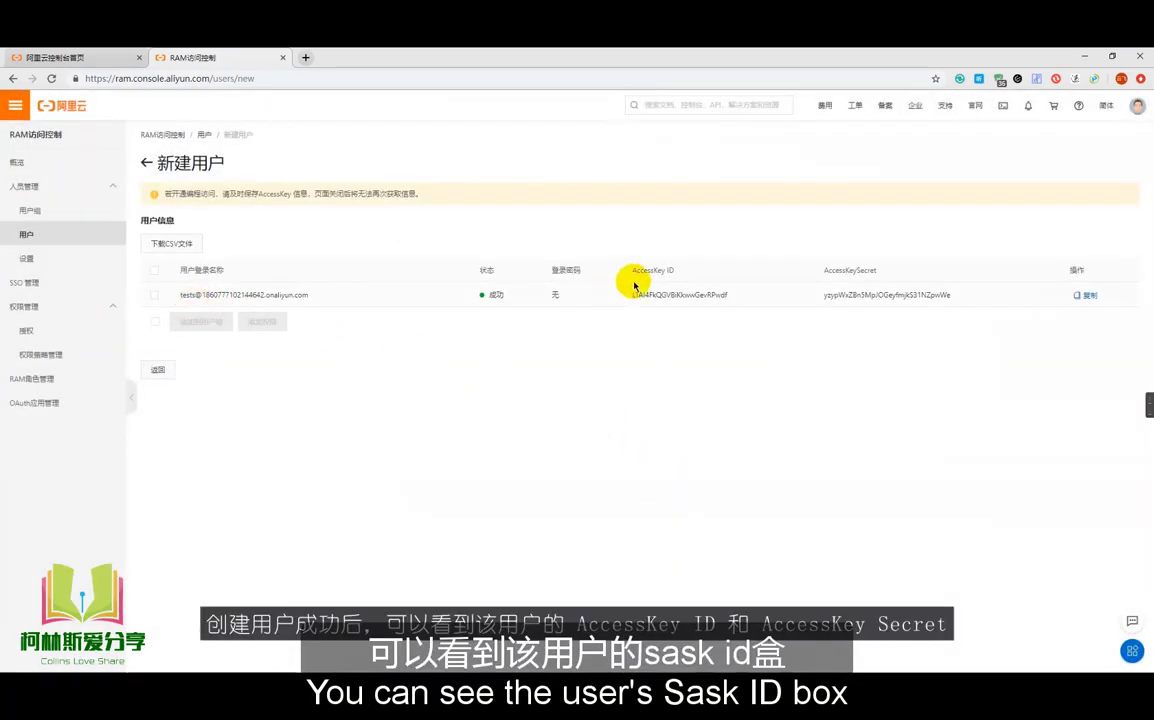
Locate the new user's AccessKey ID and AccessKeySecret and copy these credentials.
drag(634, 266, 683, 268)
drag(822, 270, 915, 276)
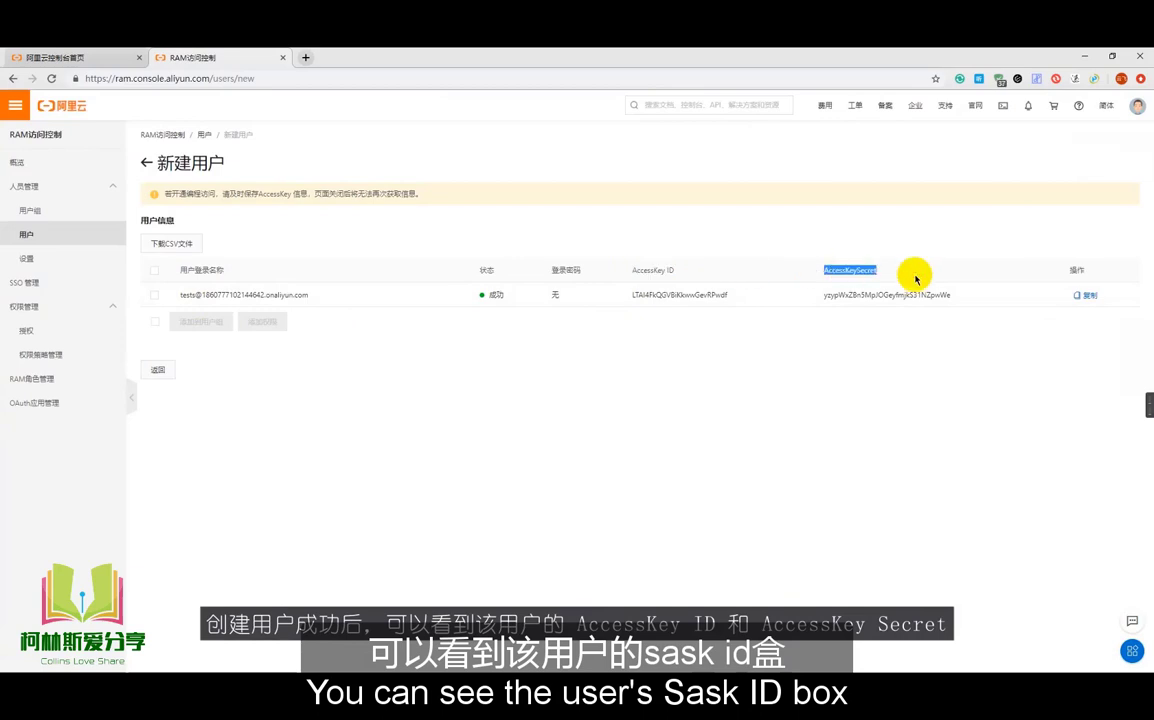
click(915, 278)
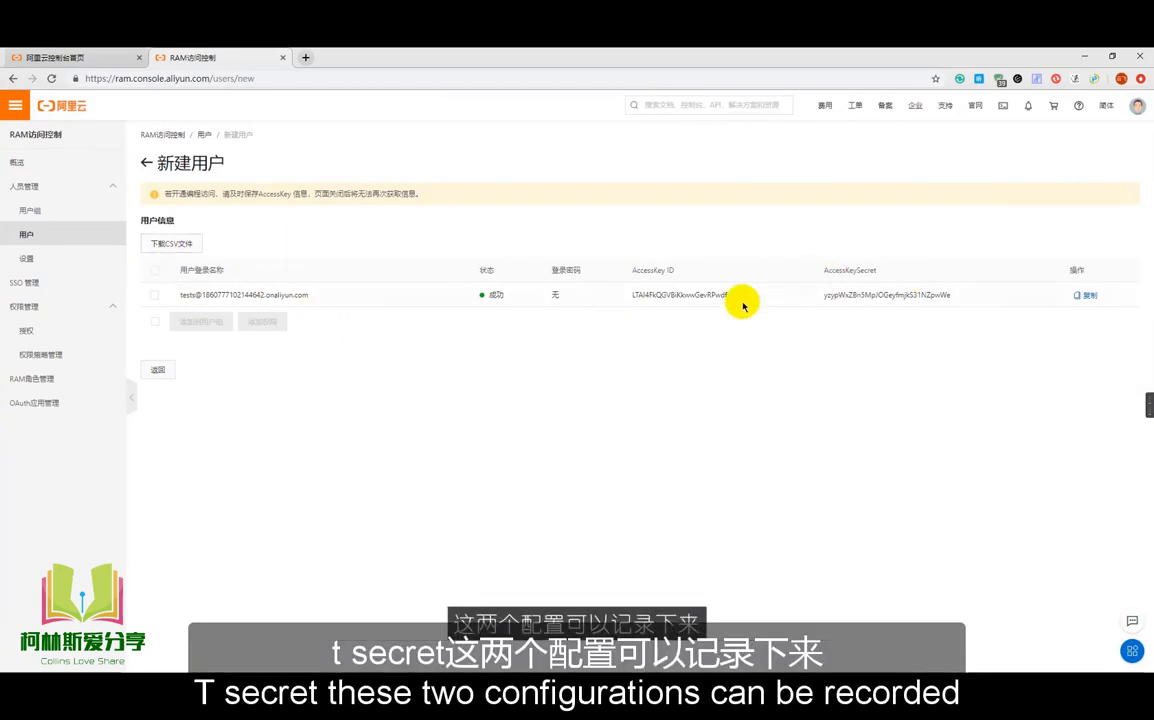
double_click(690, 296)
double_click(889, 295)
click(1020, 344)
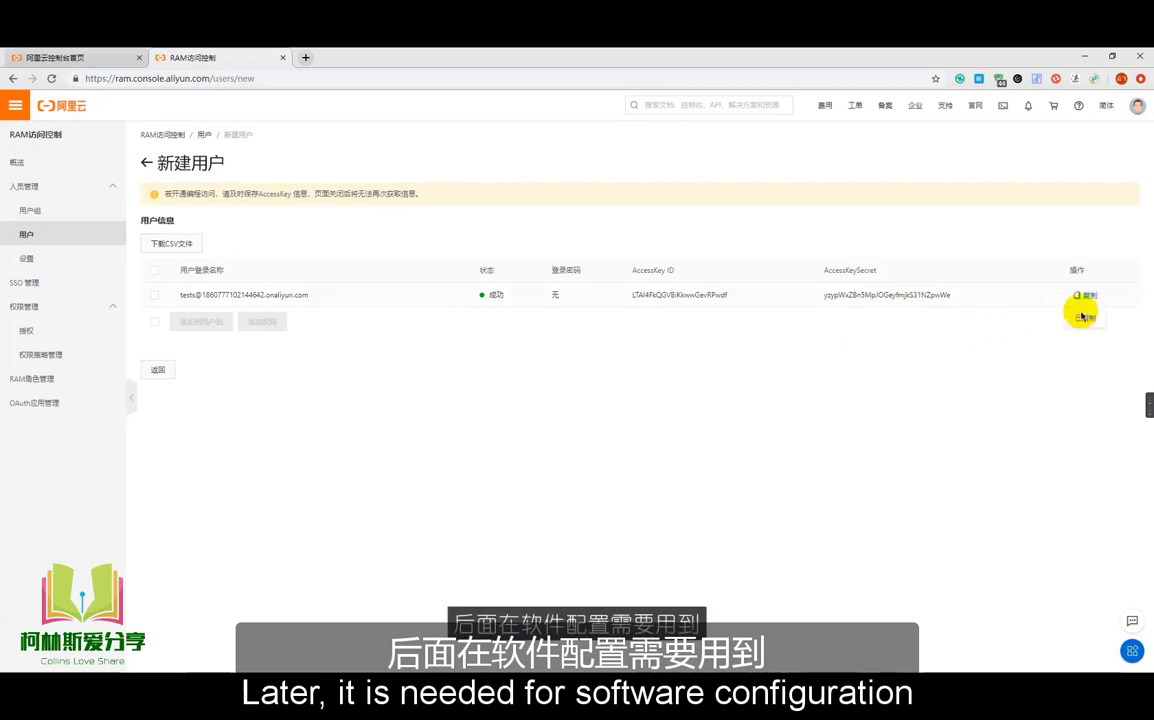
Select the new user's row, download the user information as a CSV file and open it.
click(154, 270)
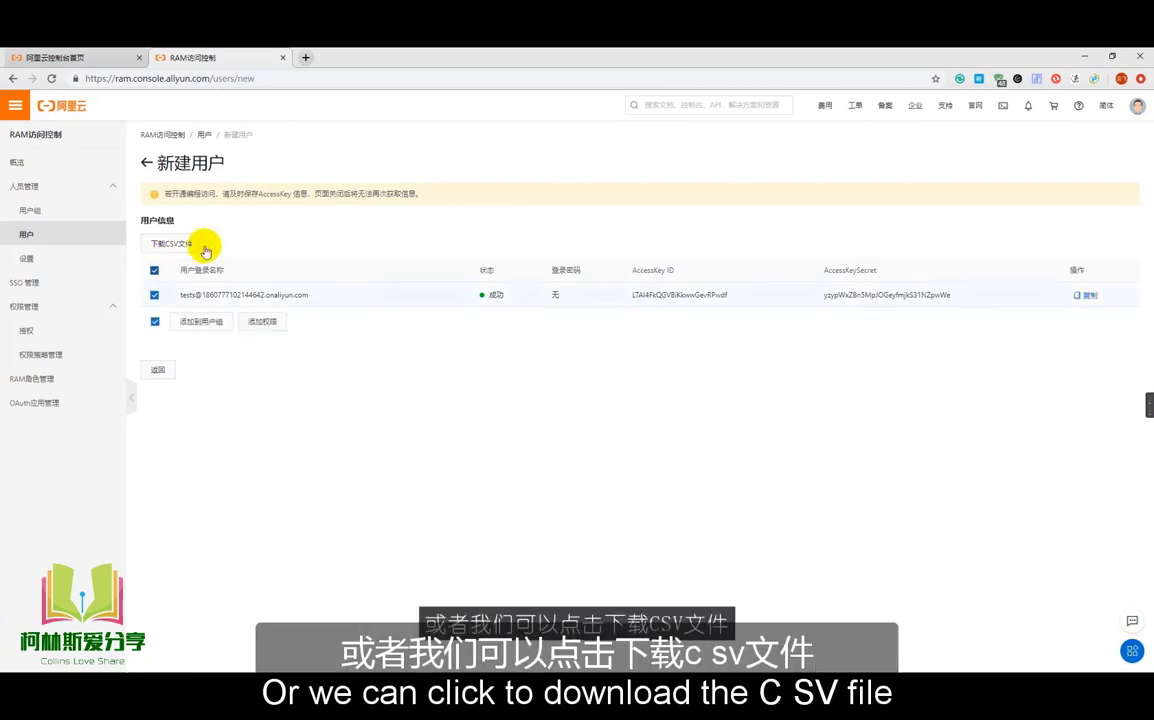
click(165, 246)
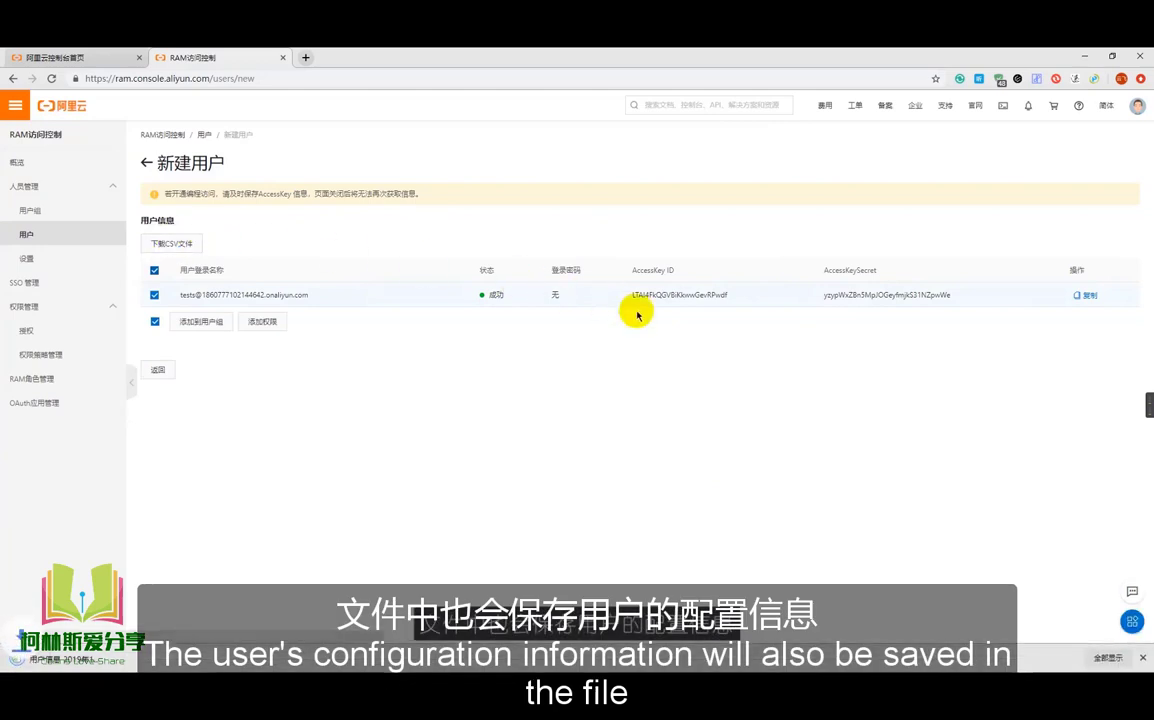
click(70, 659)
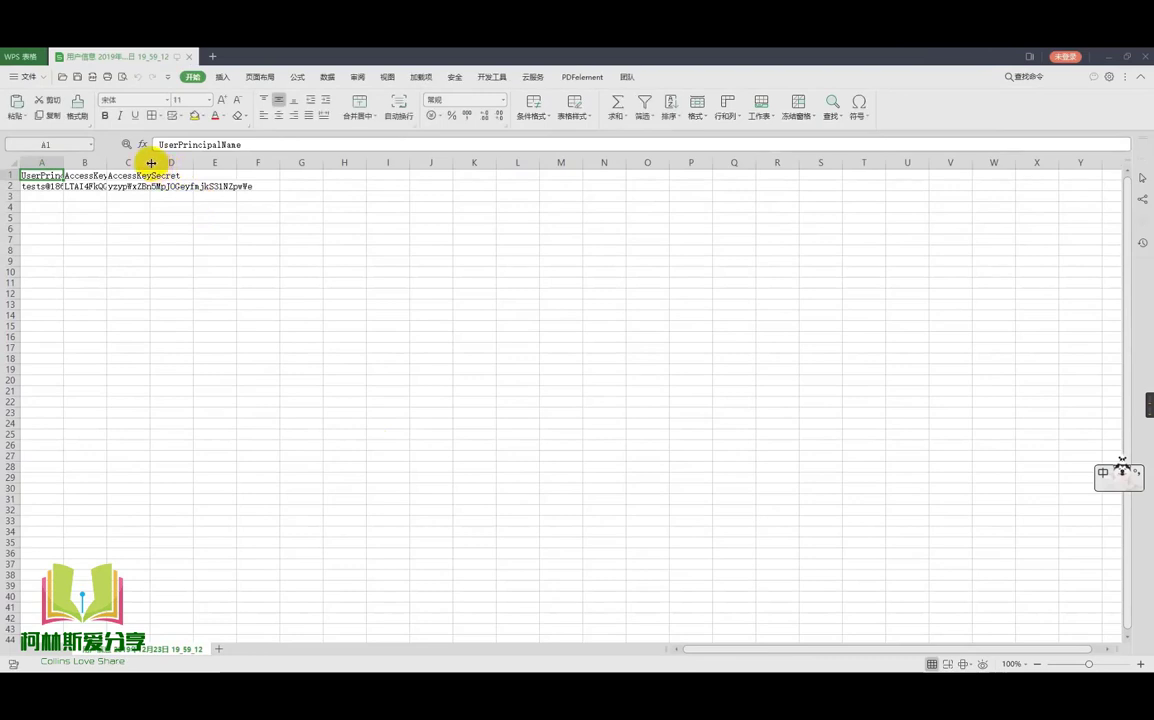
Widen the AccessKeyId and AccessKeySecret columns to inspect the full credentials, and switch back to the browser.
drag(151, 163, 406, 183)
drag(185, 161, 322, 180)
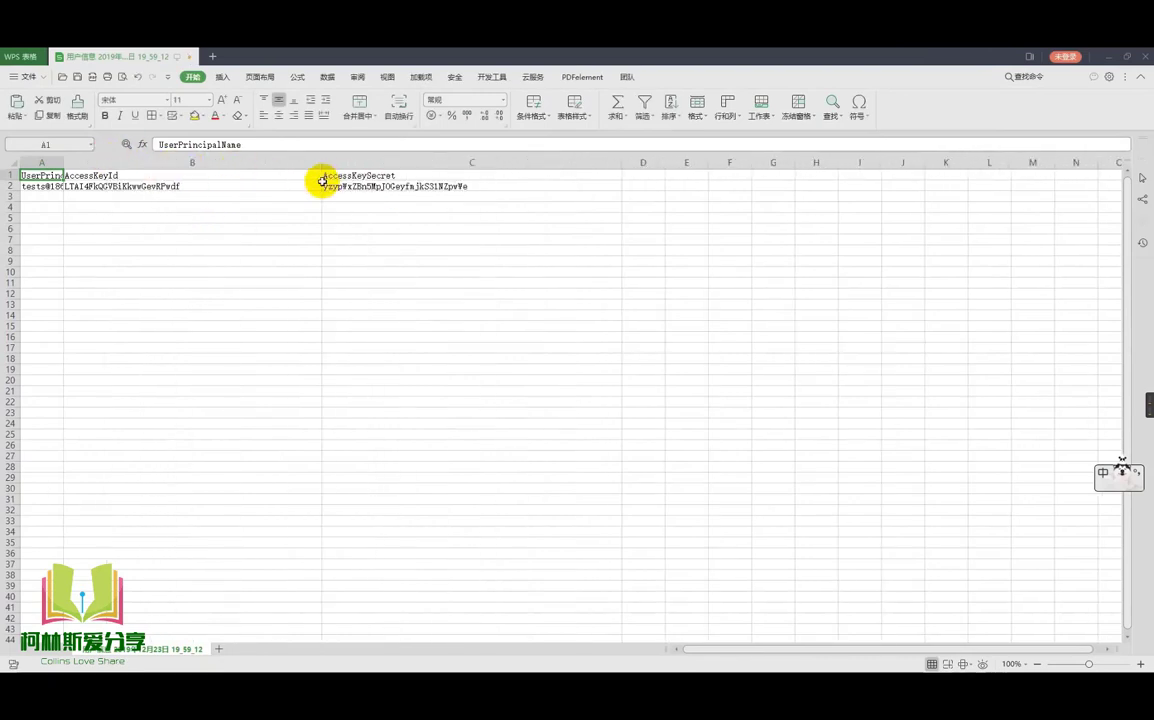
click(129, 283)
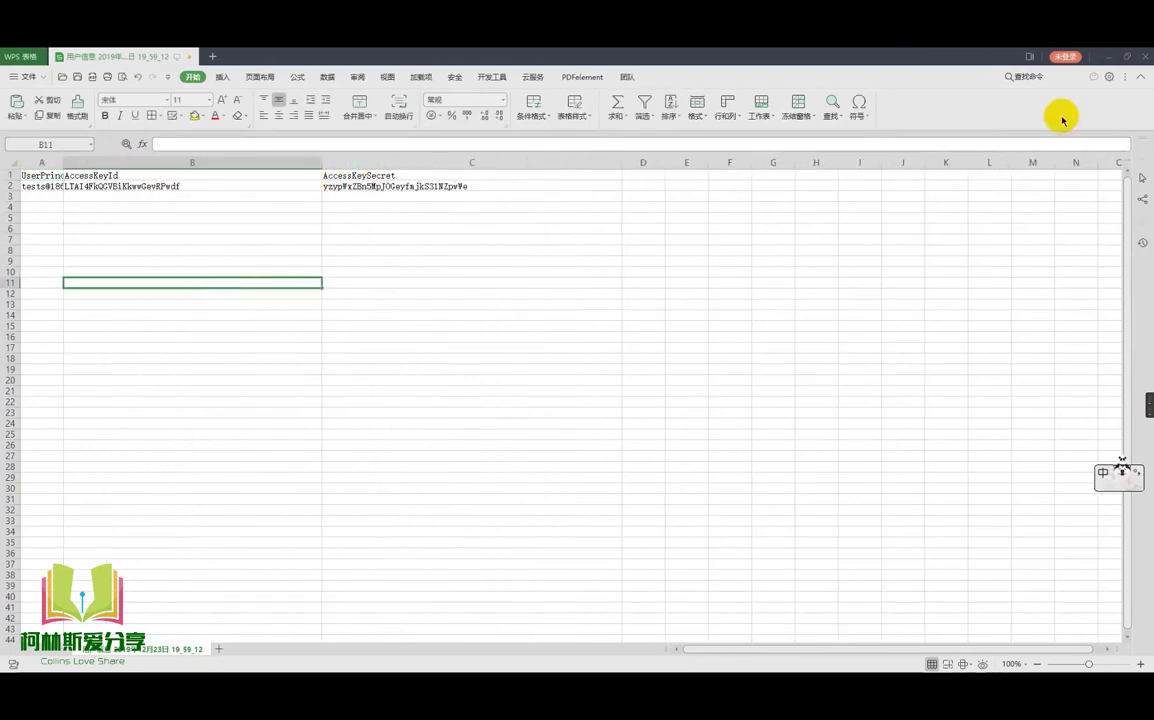
click(1108, 61)
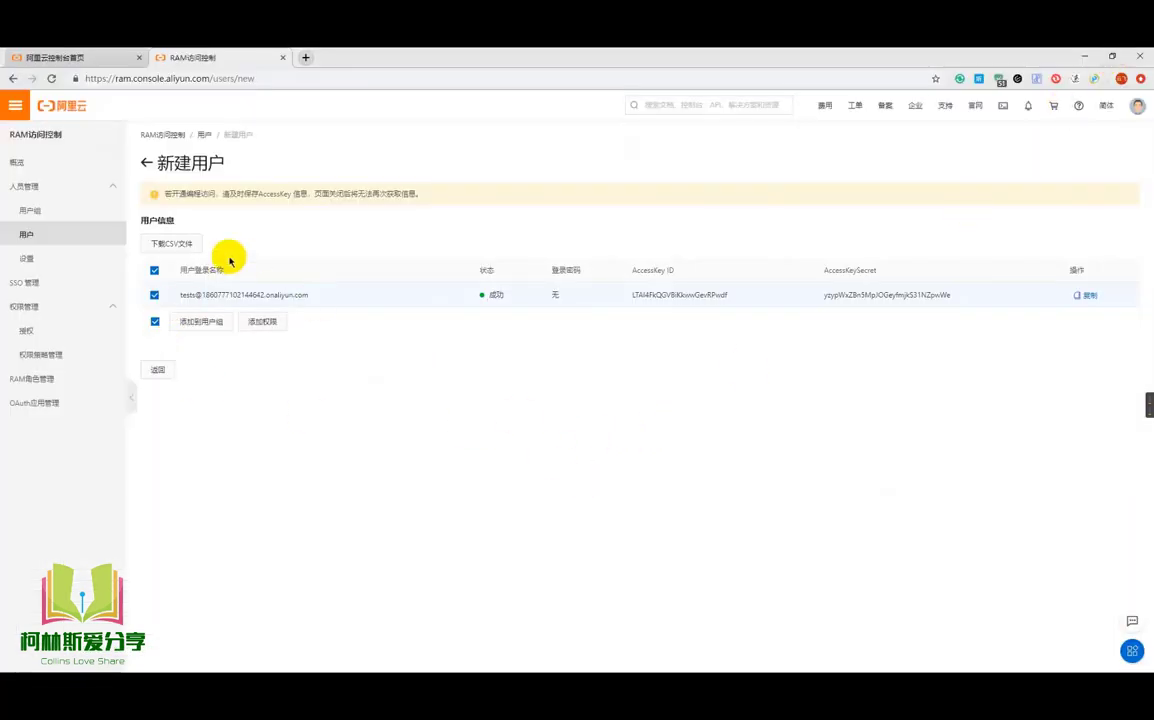
Start adding permissions to the tests user from the user list, search the system policies for oss and select AliyunOSSFullAccess.
click(29, 233)
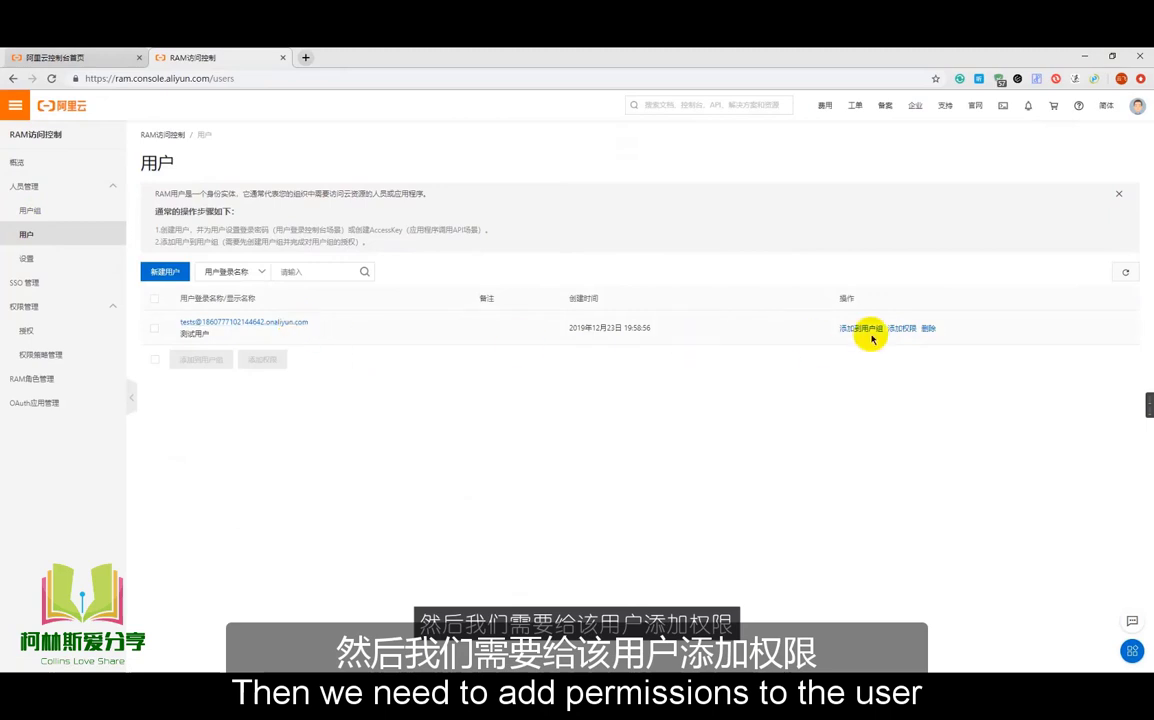
click(903, 329)
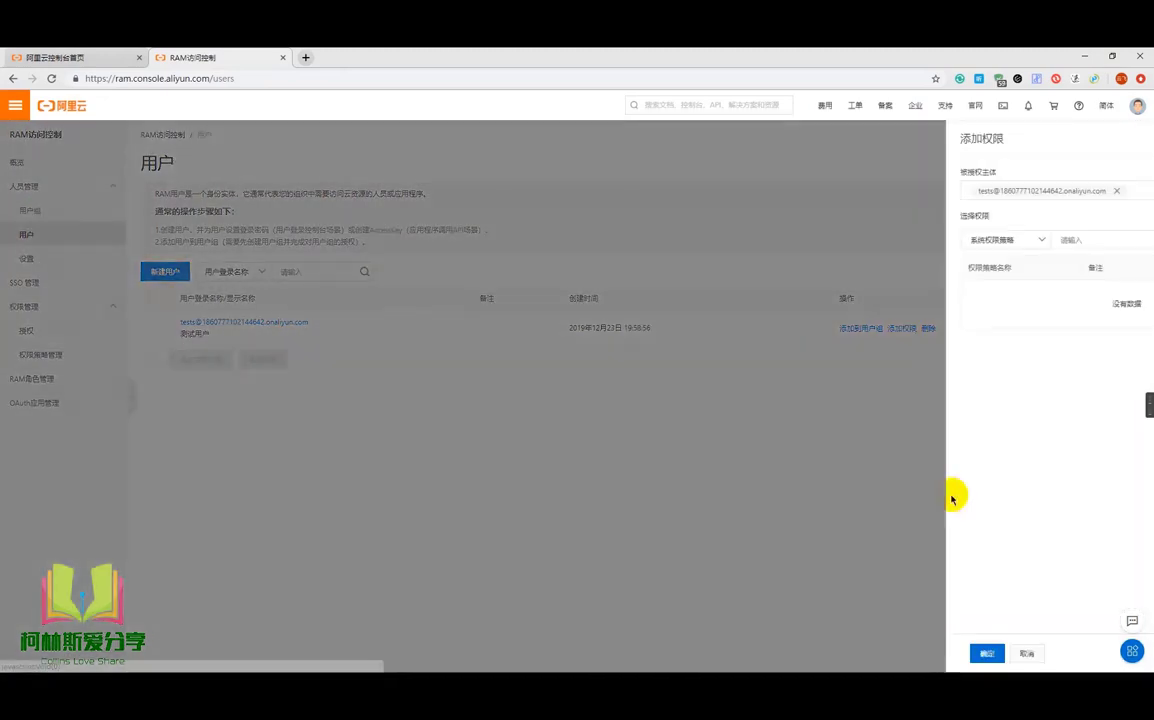
click(783, 235)
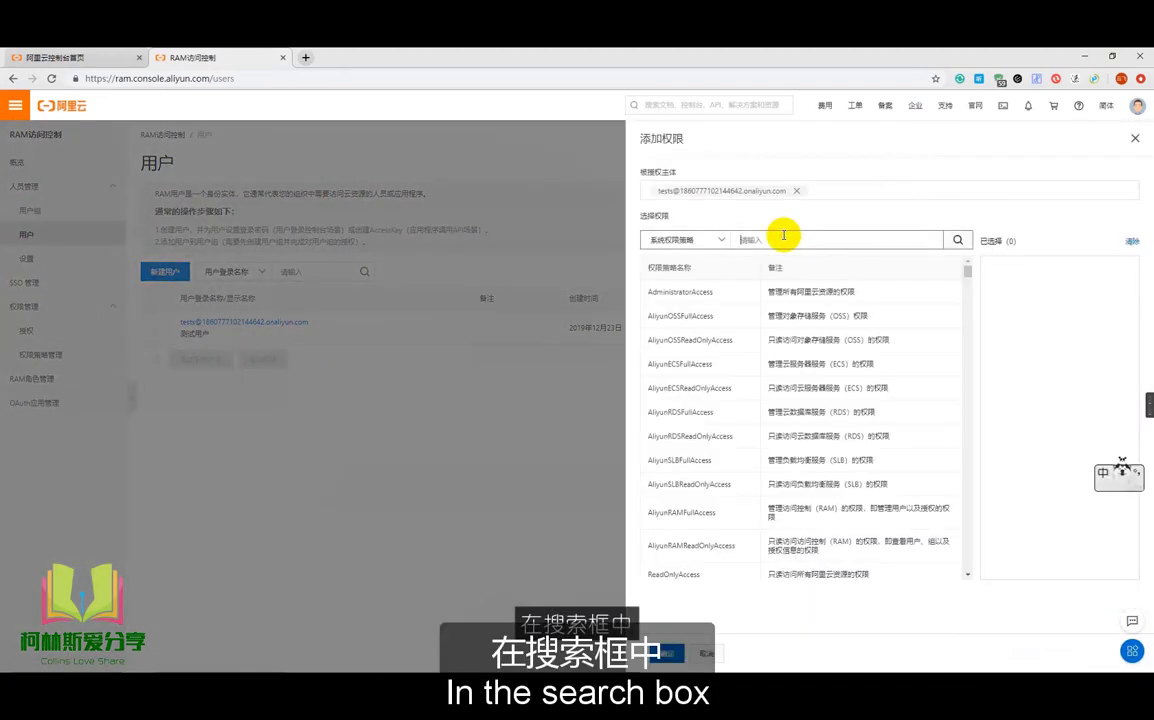
text(oss)
key(shift)
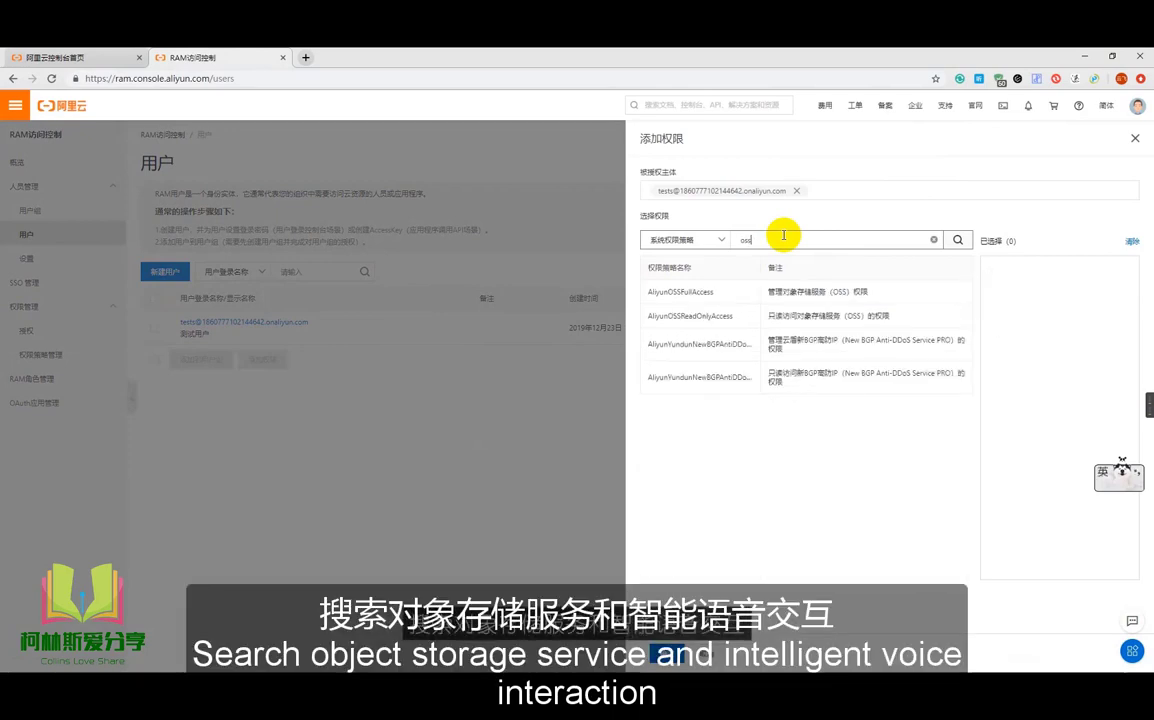
click(781, 297)
Search the policies for 智能语音, add AliyunNLSFullAccess to the selection and confirm the user's authorization.
click(770, 238)
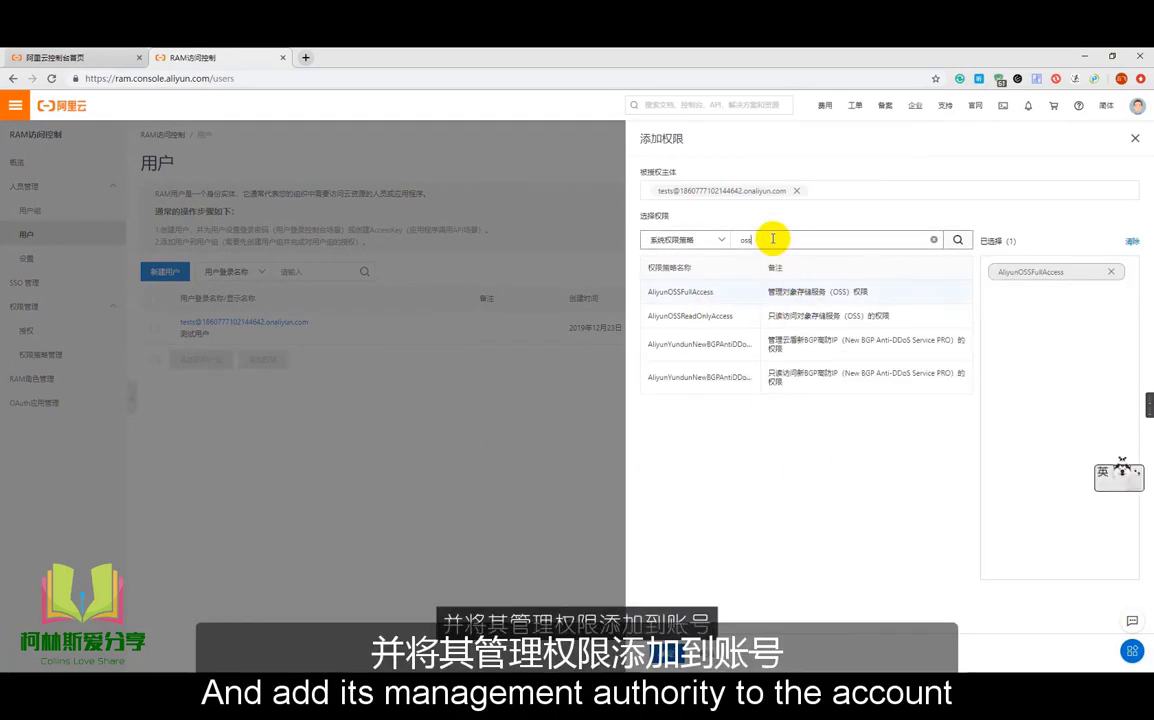
key(BackSpace)
key(BackSpace)
key(BackSpace)
key(shift)
text(zhineng)
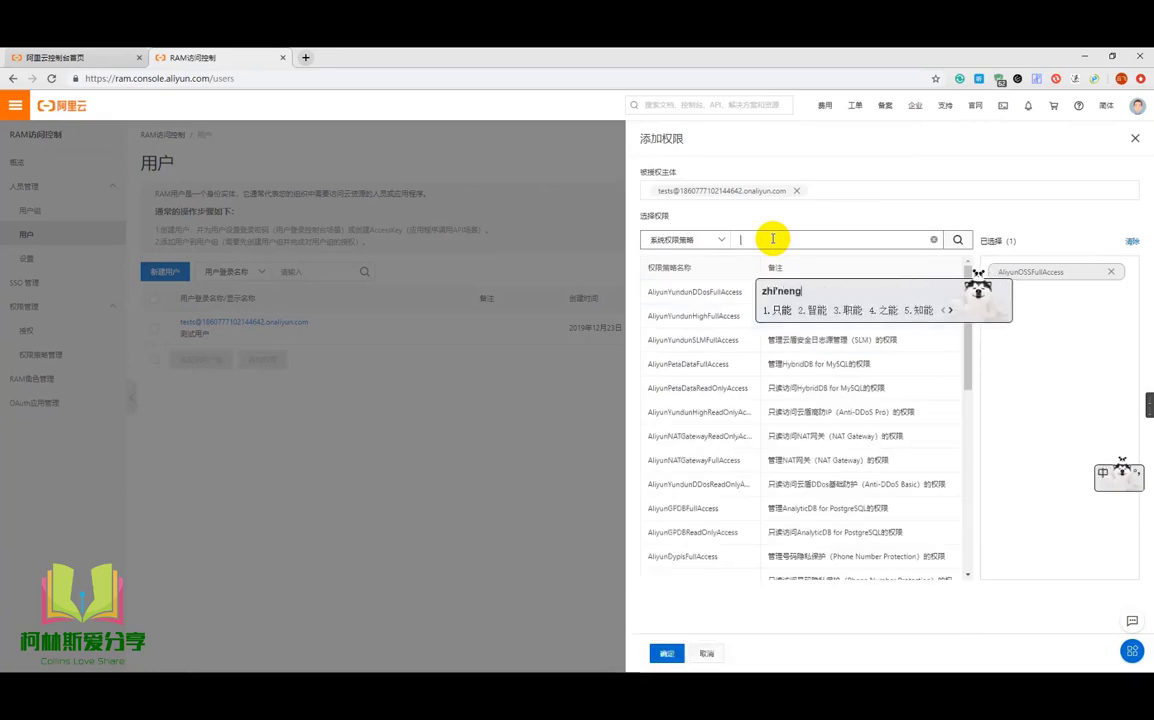
text(2yuyin)
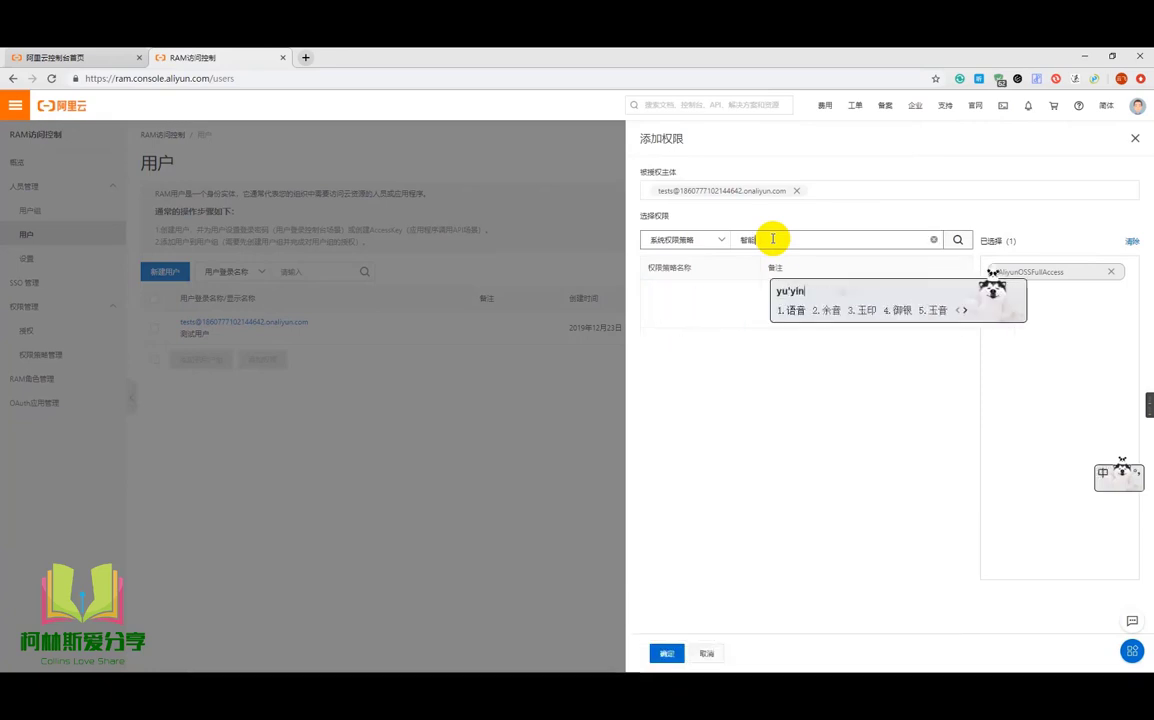
key(space)
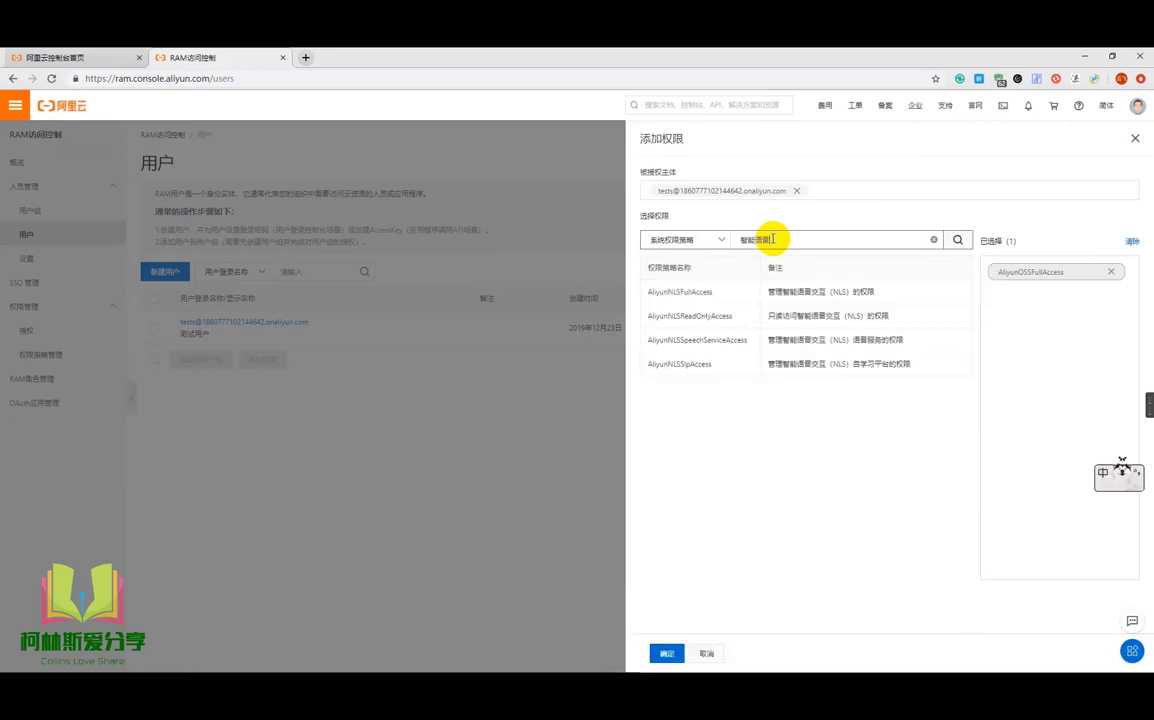
click(797, 298)
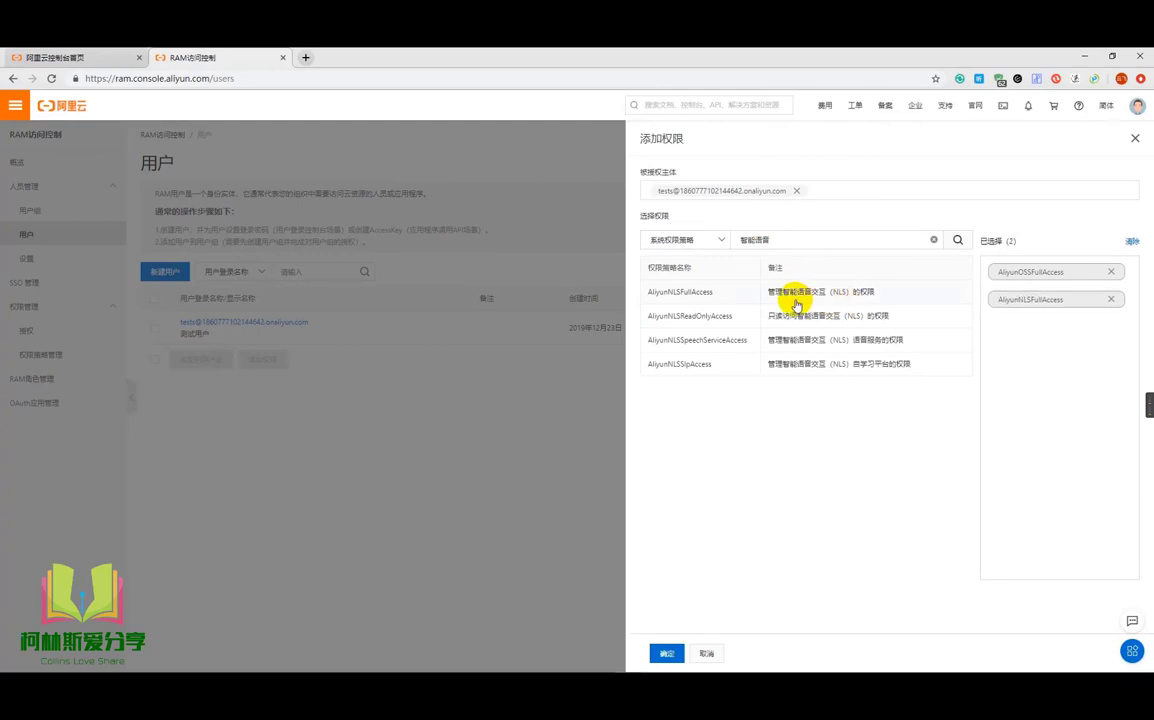
click(667, 655)
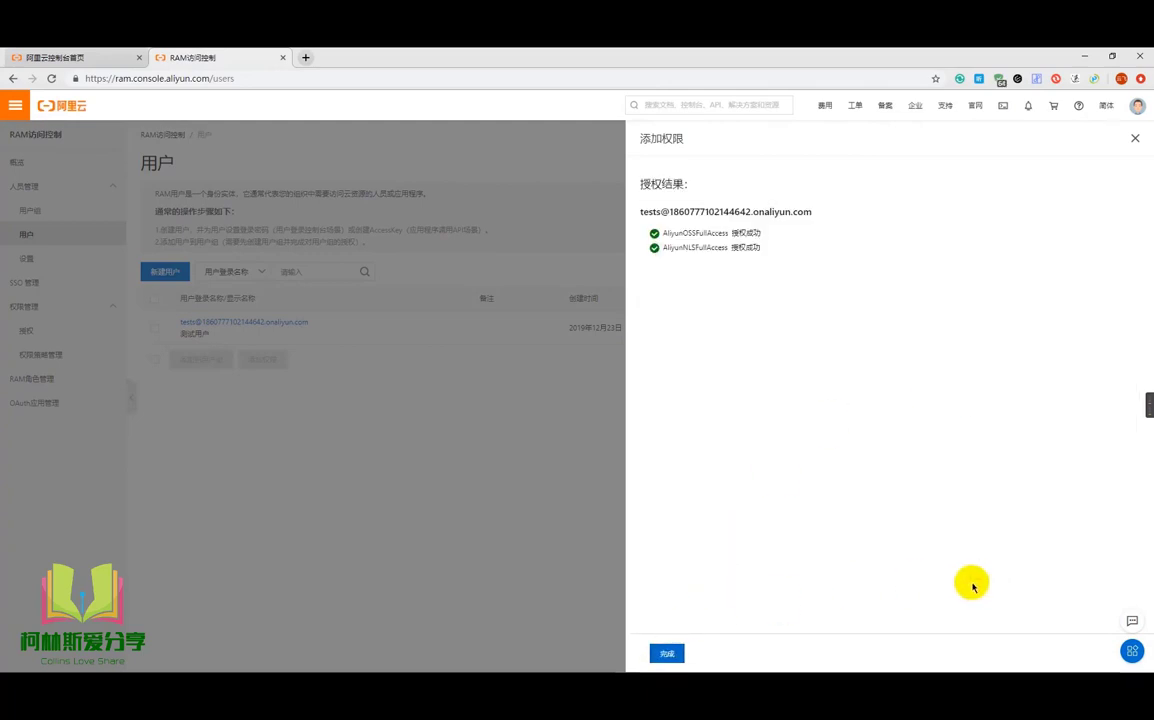
click(667, 653)
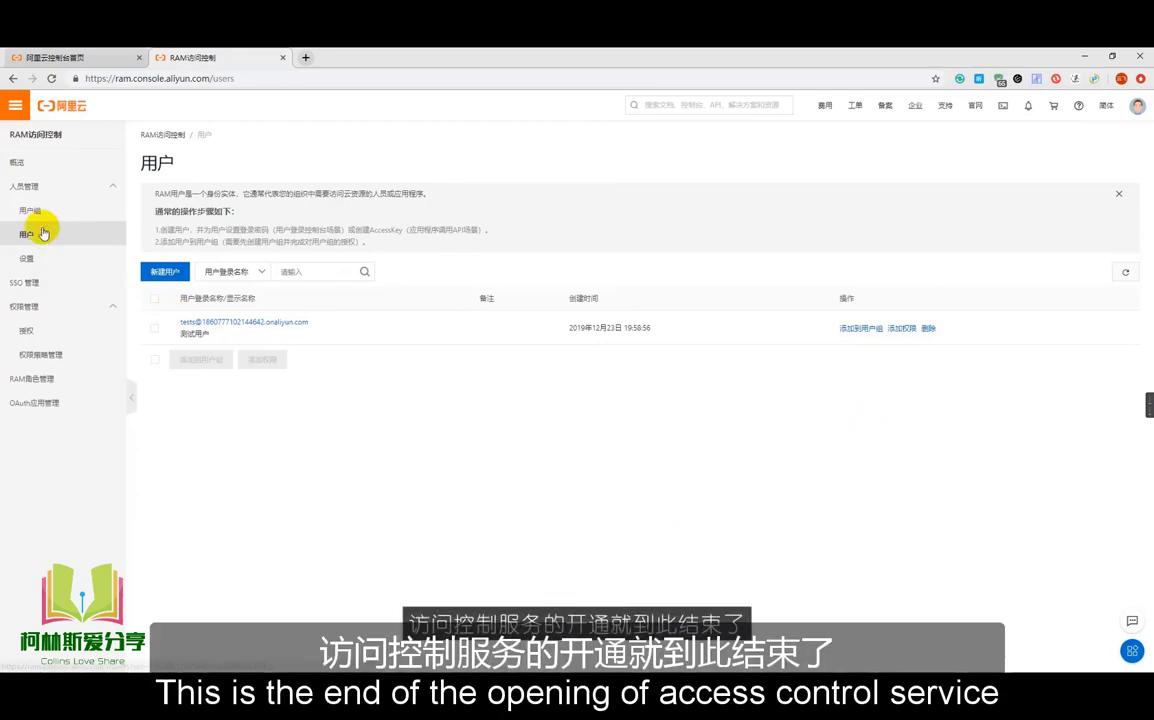
Search the console home's product list for 对象存储 and open the 对象存储 OSS service.
click(41, 162)
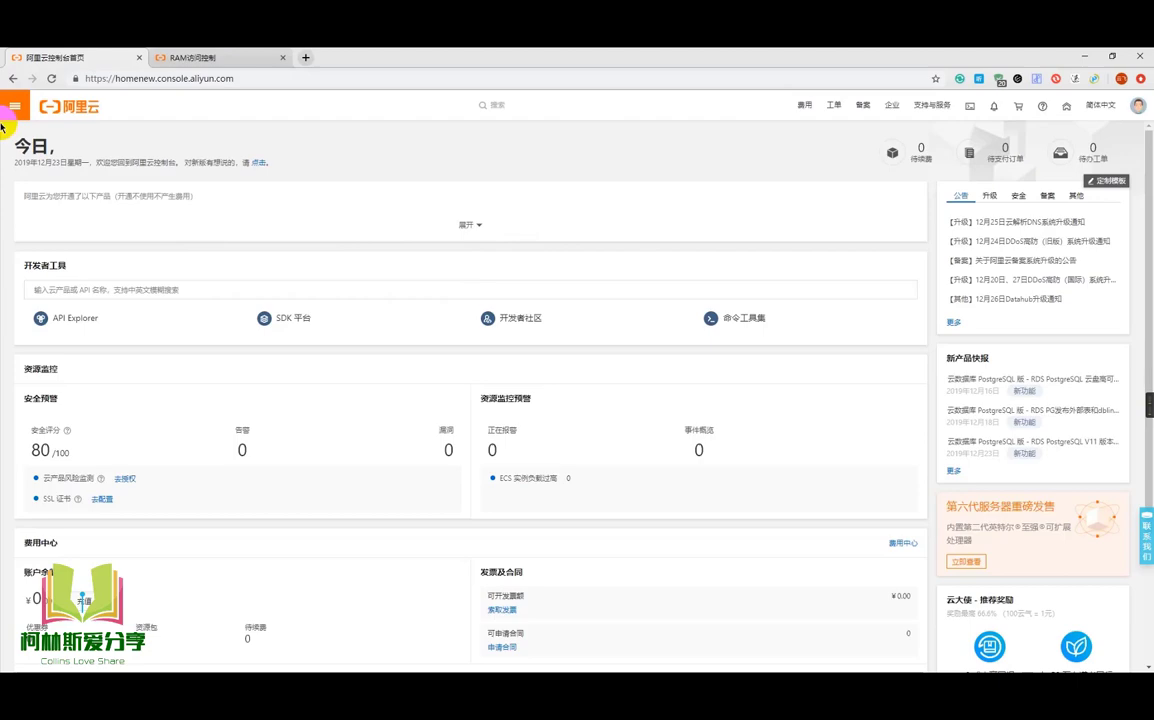
click(8, 105)
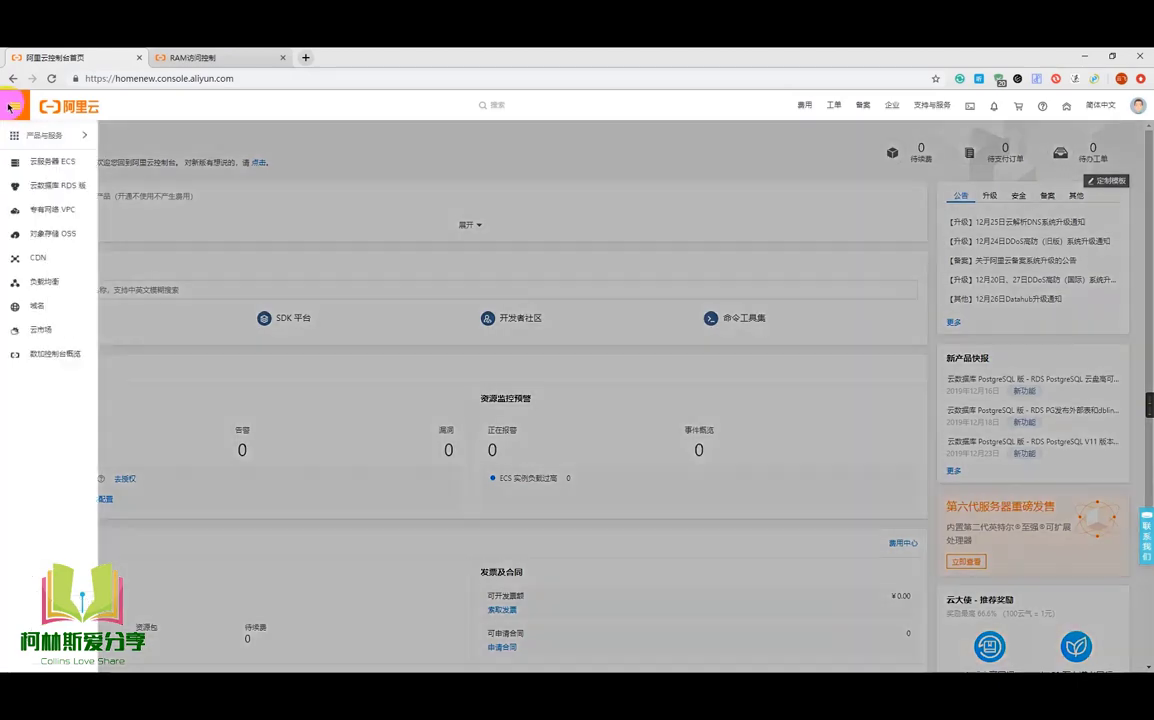
mouse_move(50, 135)
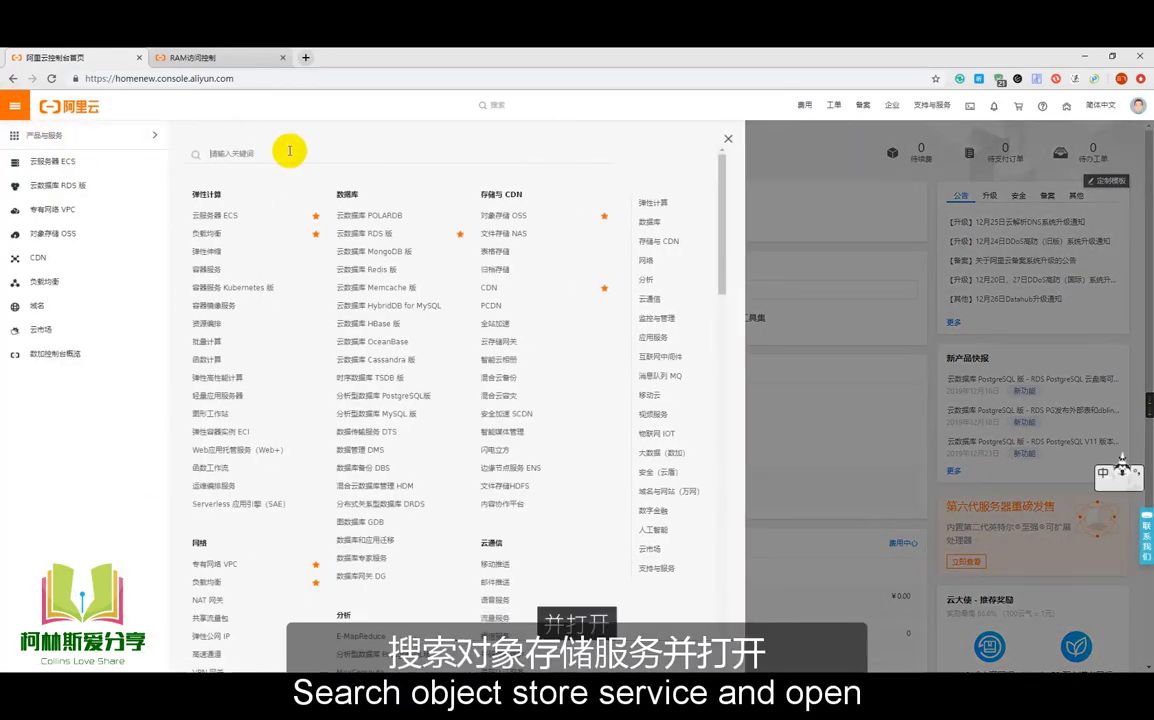
click(289, 151)
text(duix)
key(space)
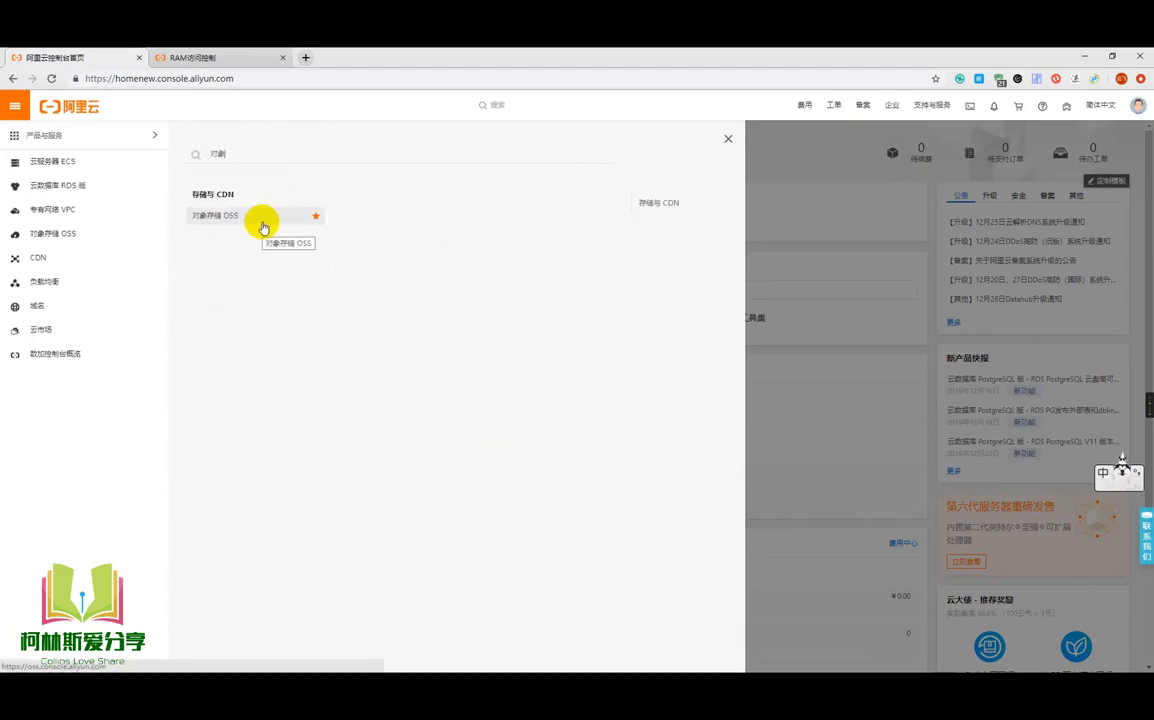
click(313, 224)
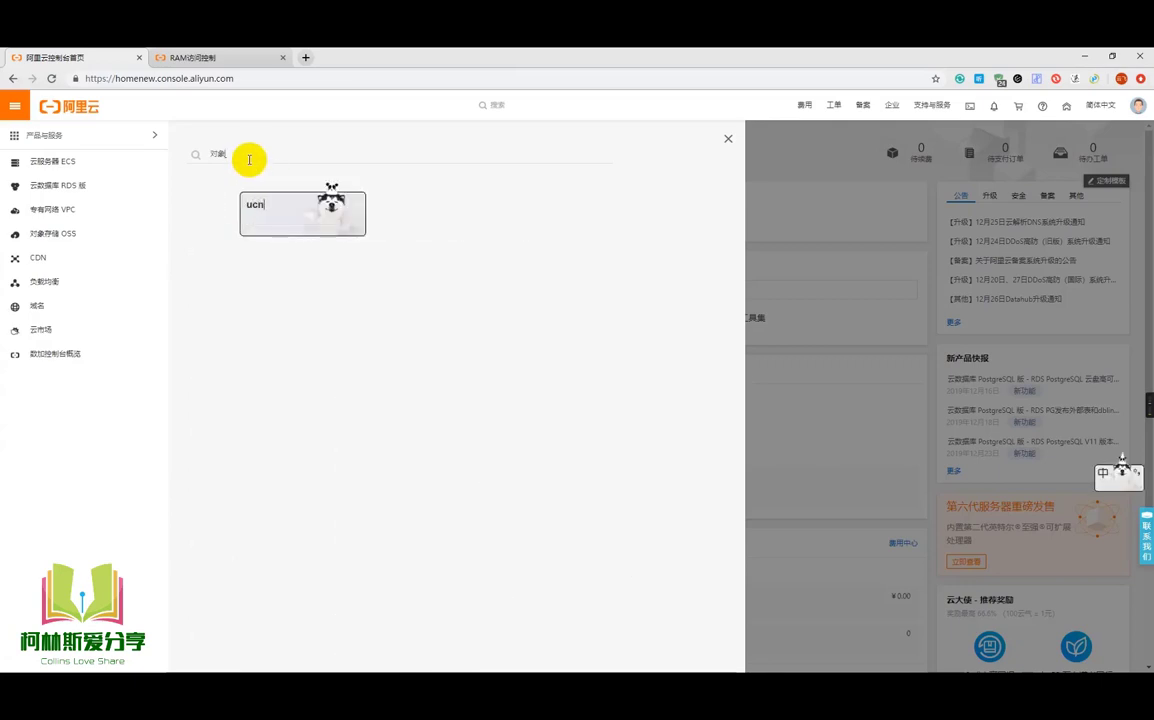
text(cunchu)
key(space)
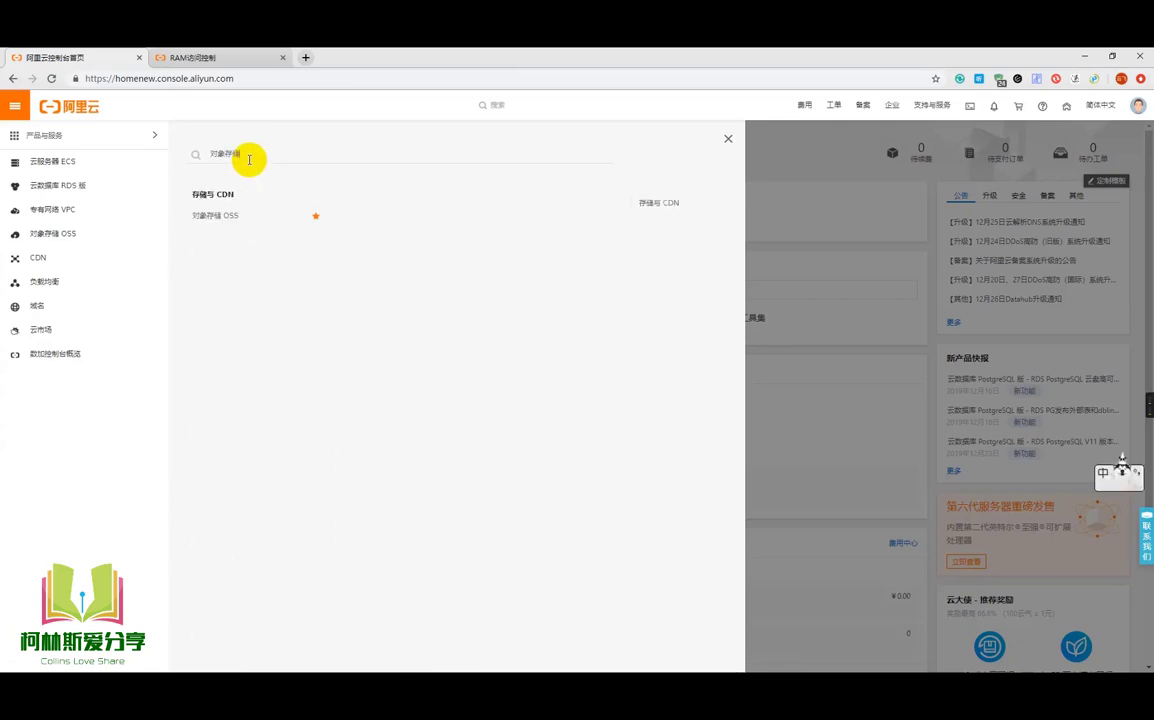
click(221, 215)
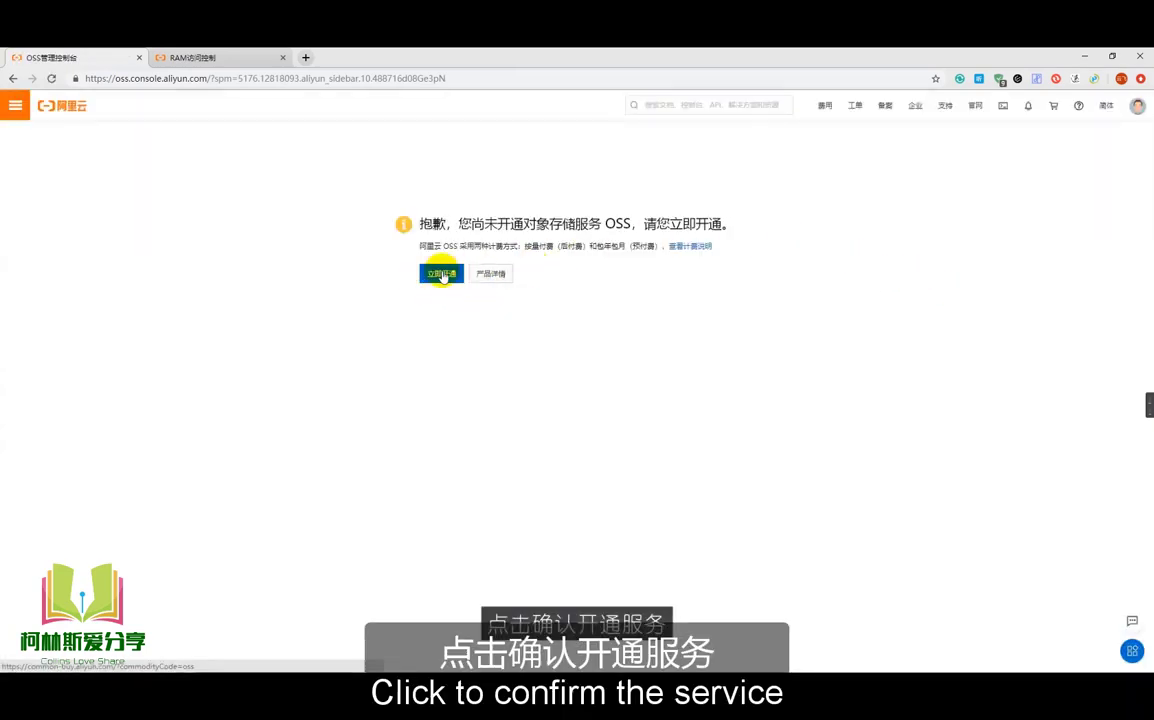
Activate the 对象存储 OSS service after agreeing to its service agreement.
click(432, 275)
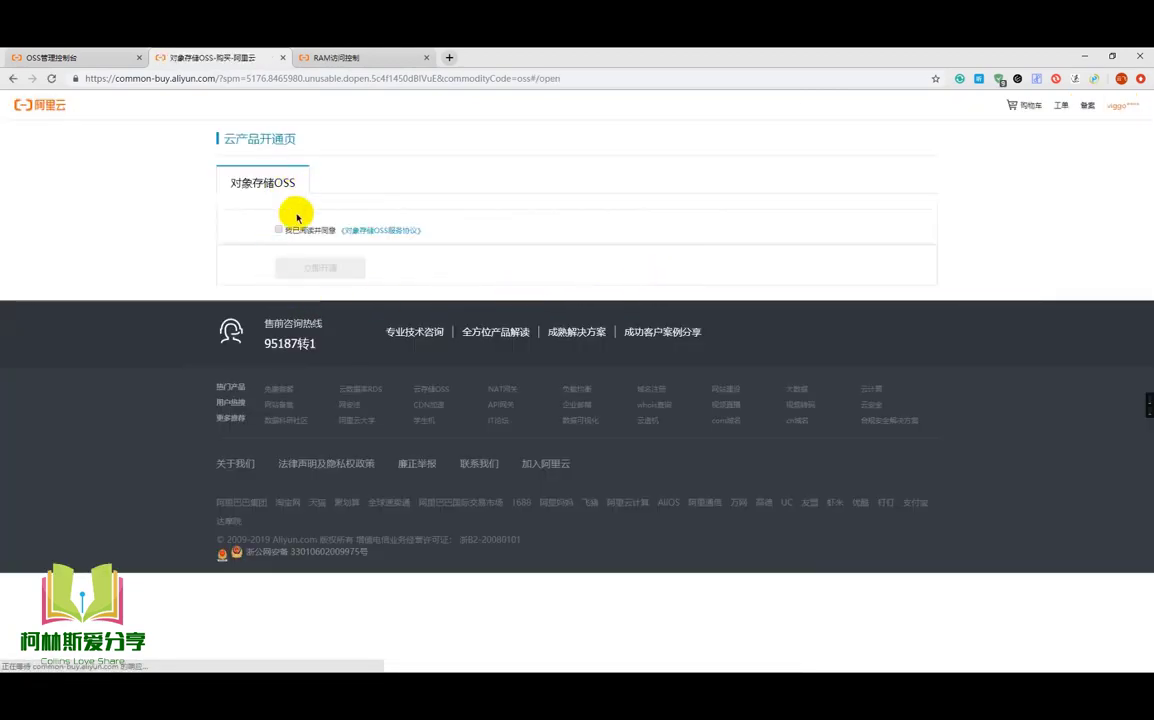
click(279, 229)
click(306, 266)
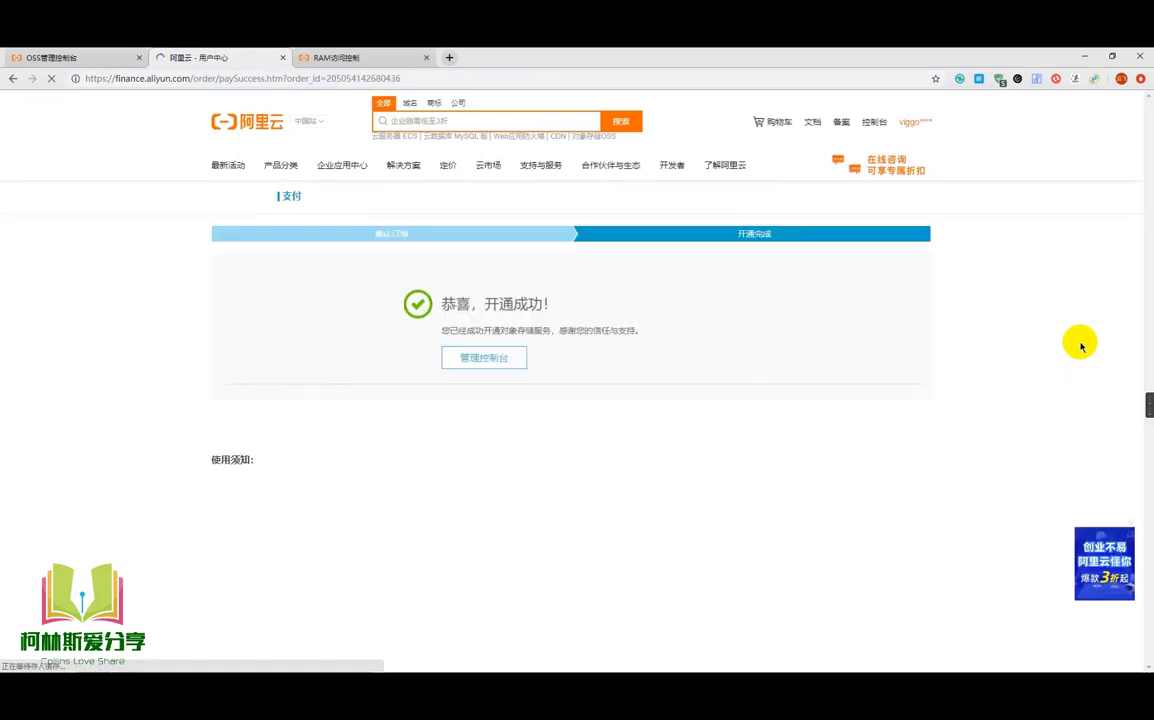
Enter the OSS management console from the activation page and dismiss its introductory guide.
click(469, 360)
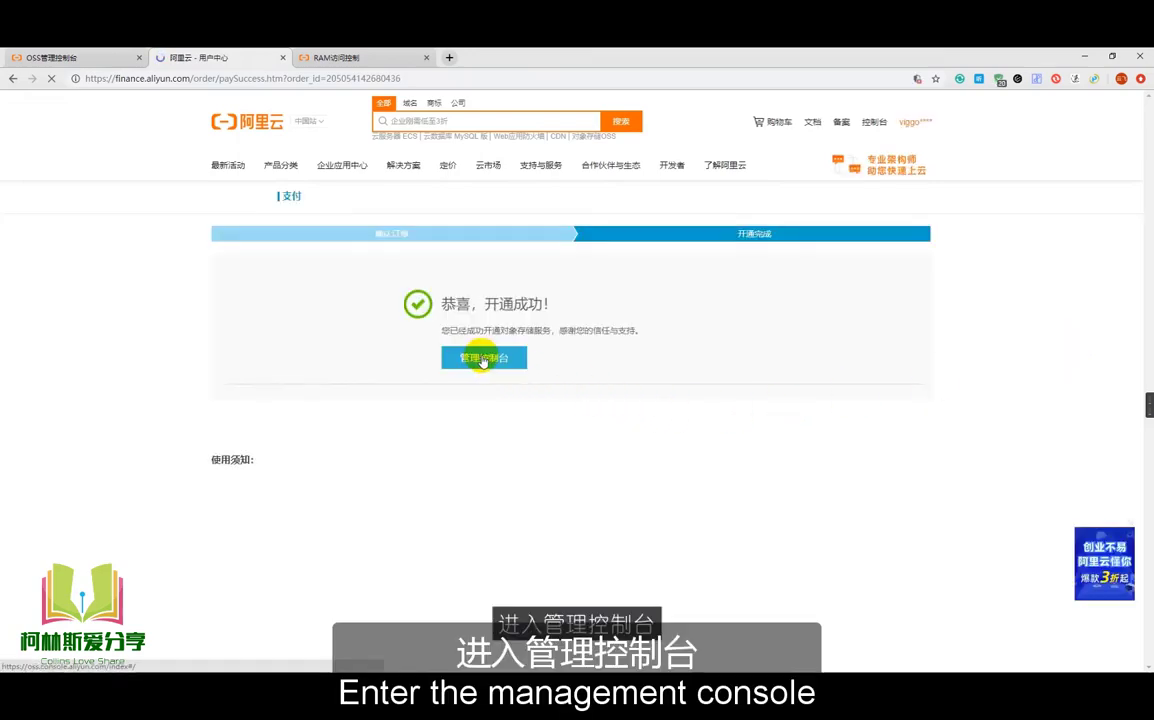
click(283, 57)
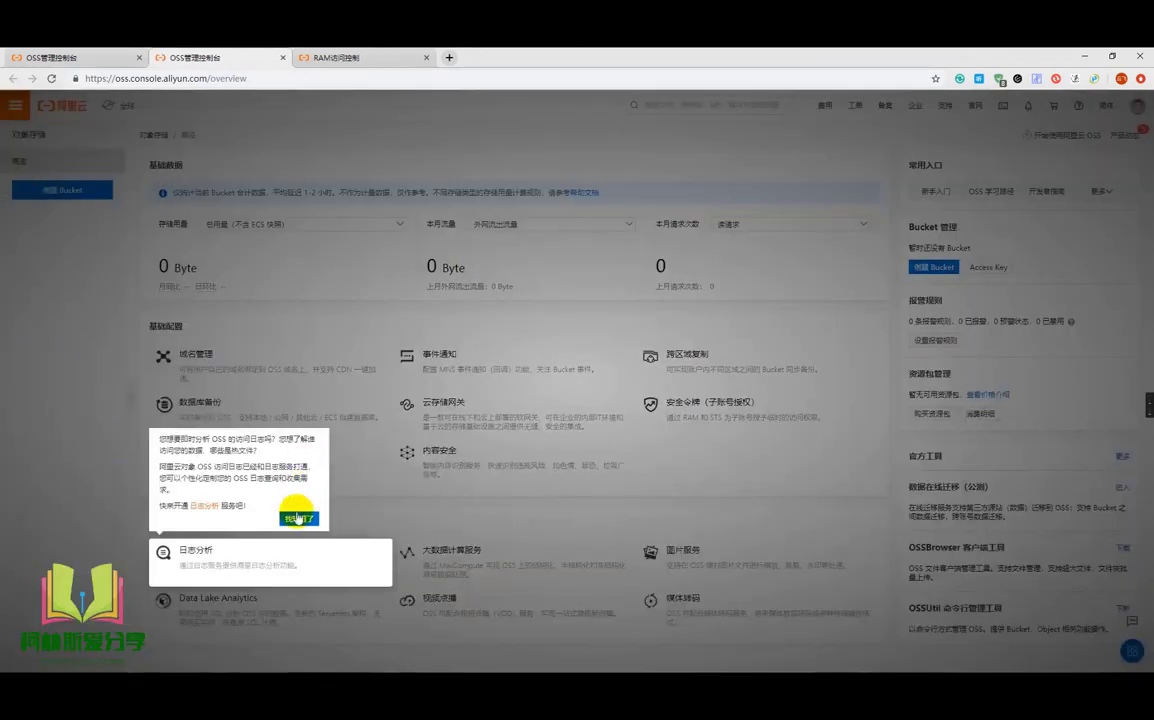
click(297, 517)
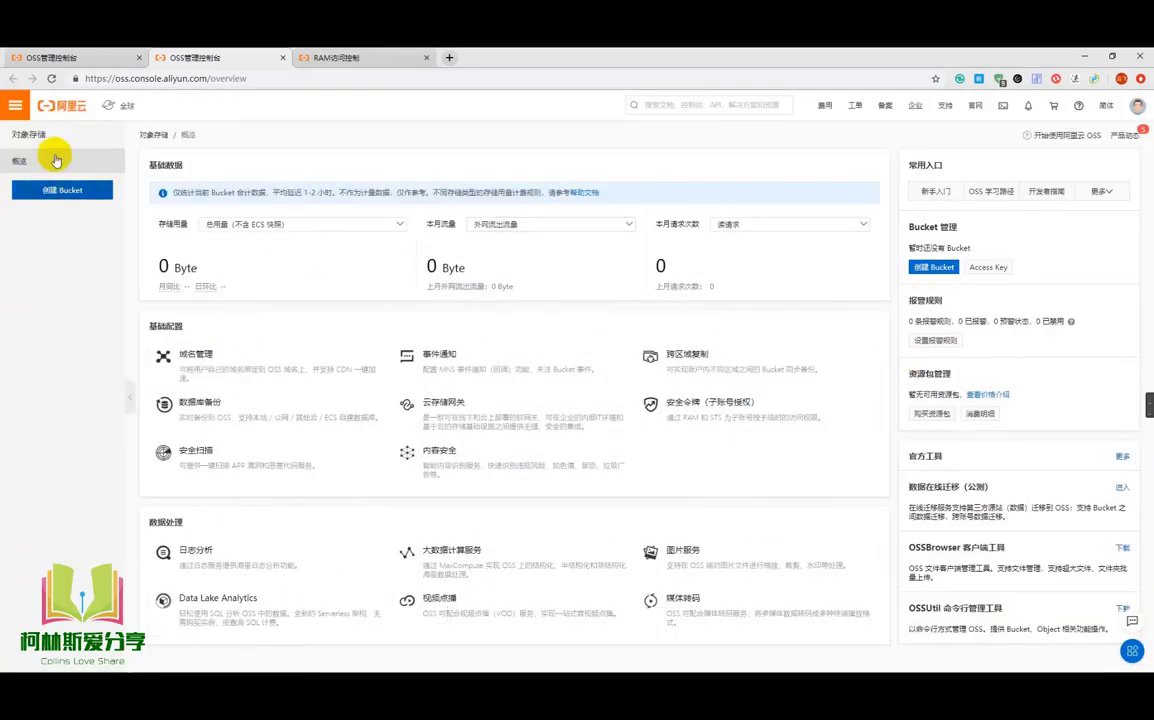
Start a new bucket named test-srt with 同城冗余存储 set to 关闭.
click(66, 192)
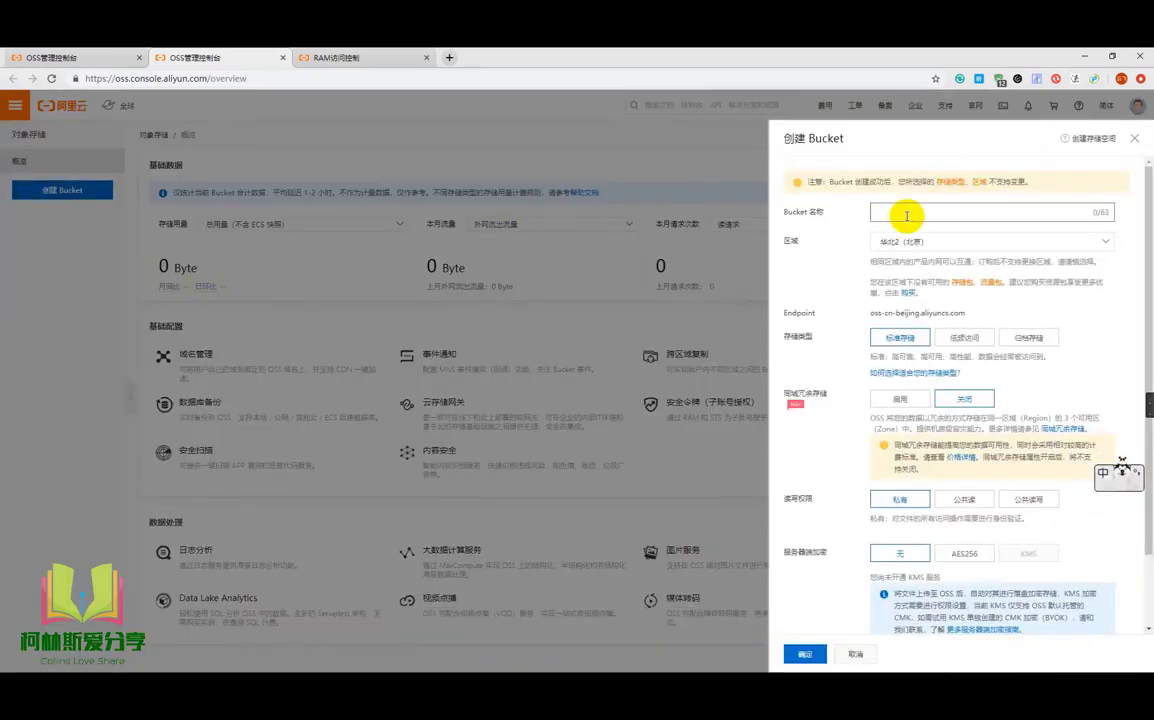
click(906, 214)
key(shift)
text(test-srt)
click(967, 401)
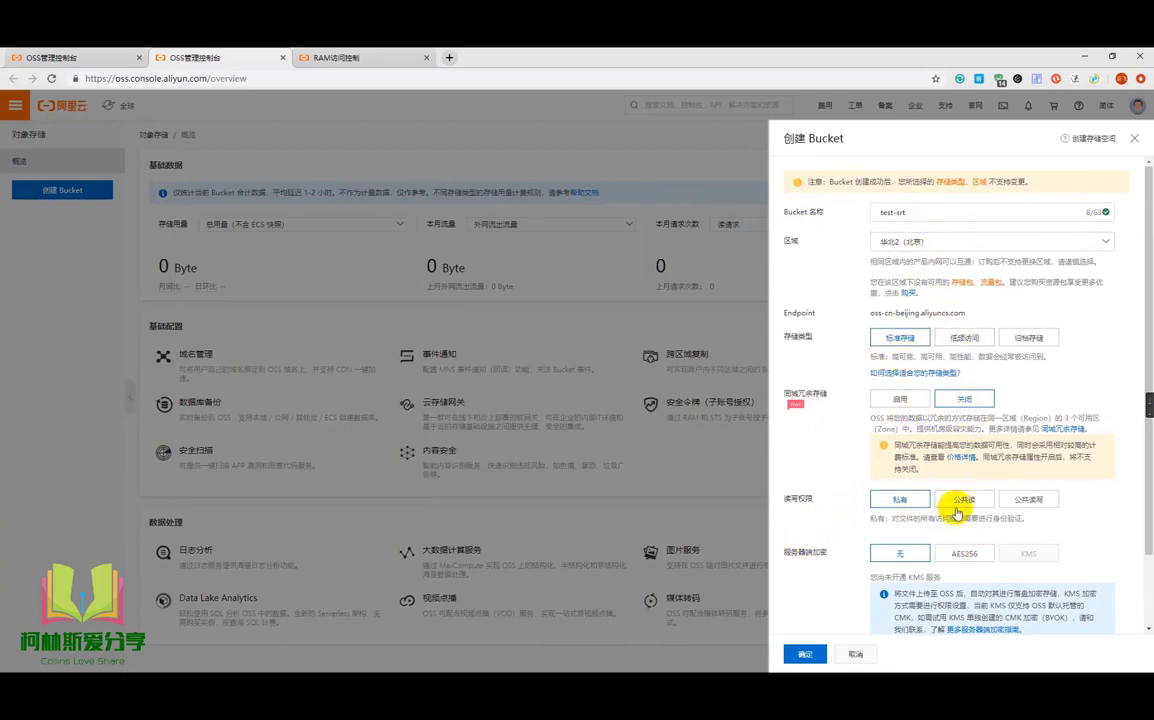
Set the bucket's 读写权限 to 公共读, accept the security warning and leave the other options at their defaults.
drag(793, 505, 760, 503)
click(791, 503)
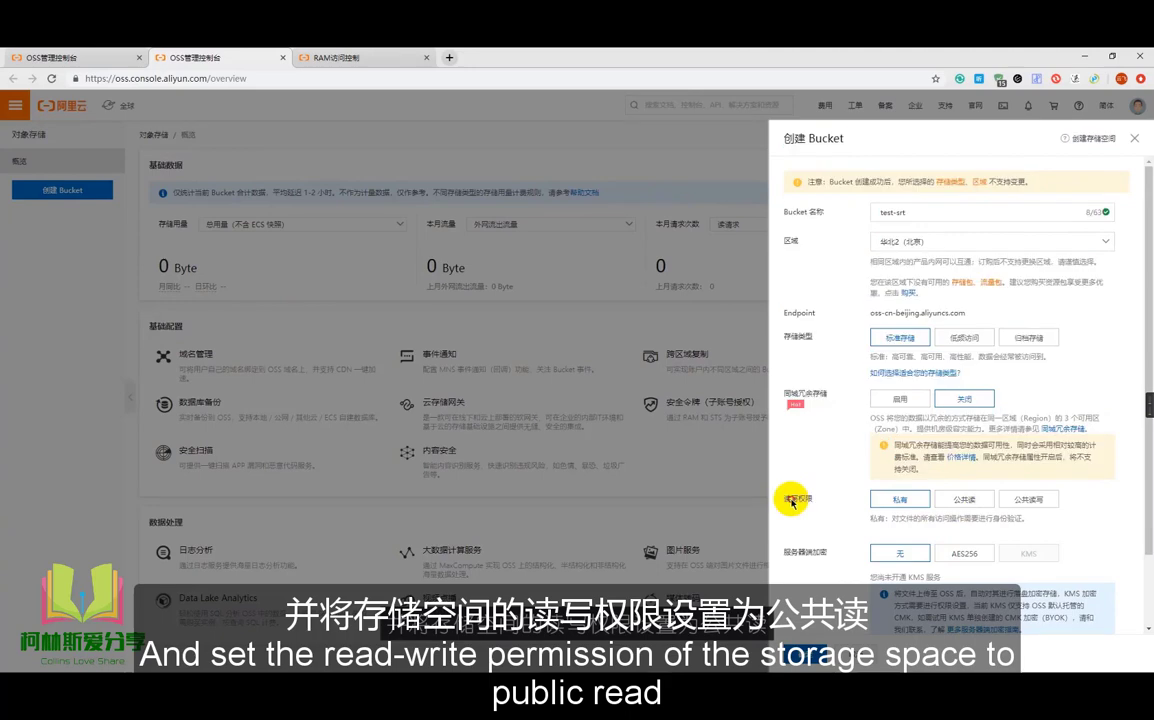
click(964, 499)
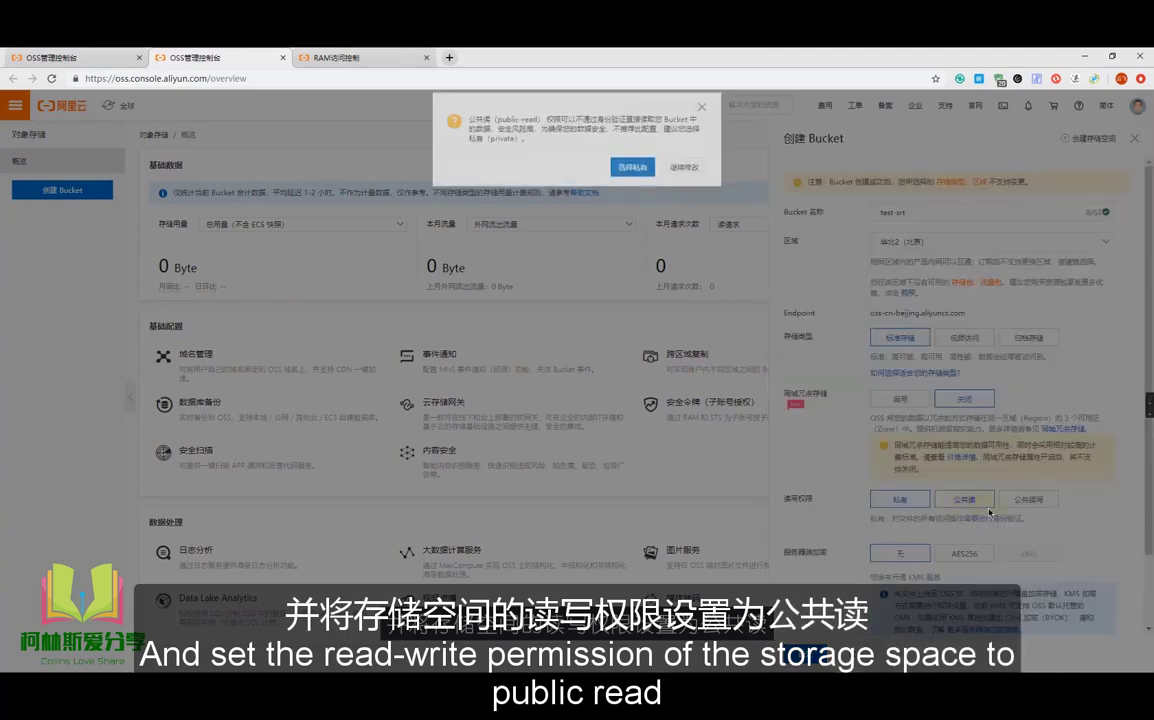
click(690, 386)
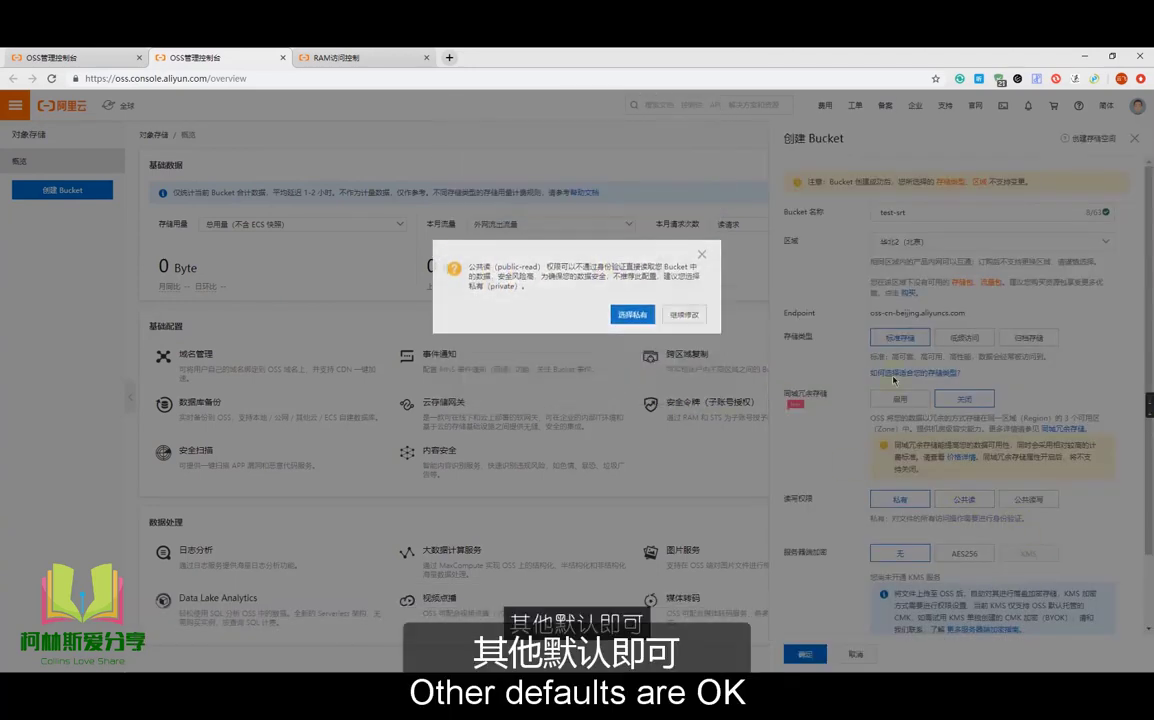
scroll(877, 643, down, 2)
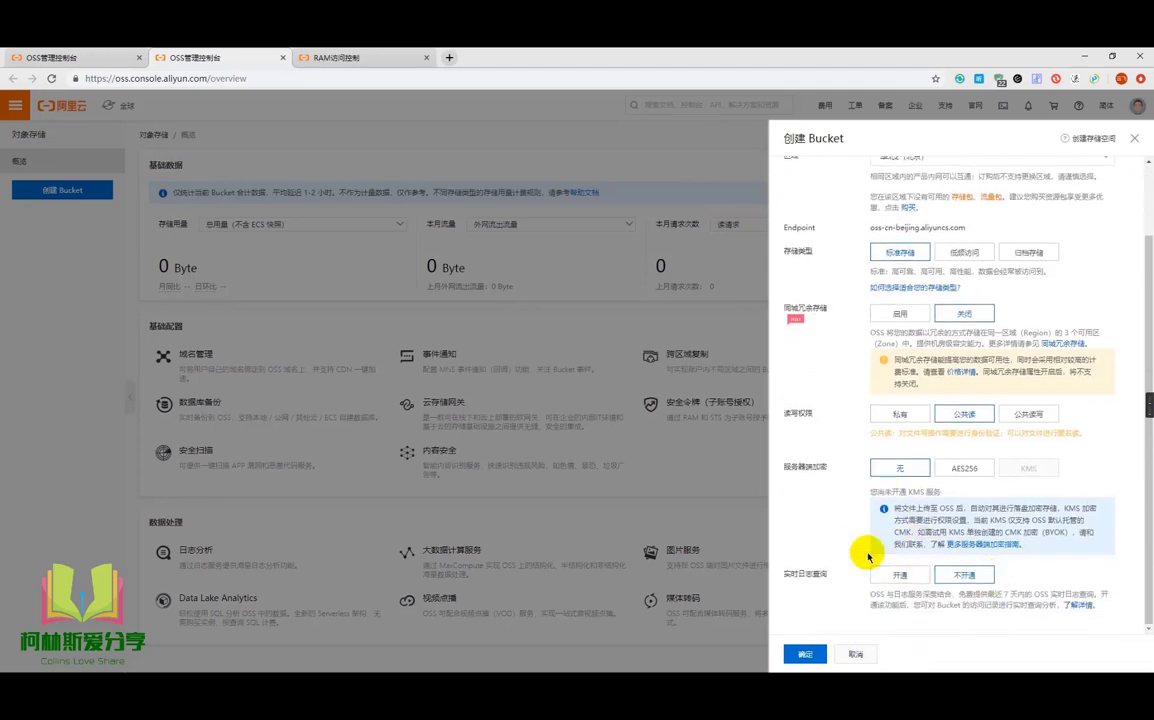
Create the test-srt bucket with the chosen settings and dismiss the transfer acceleration tip on its overview page.
click(808, 652)
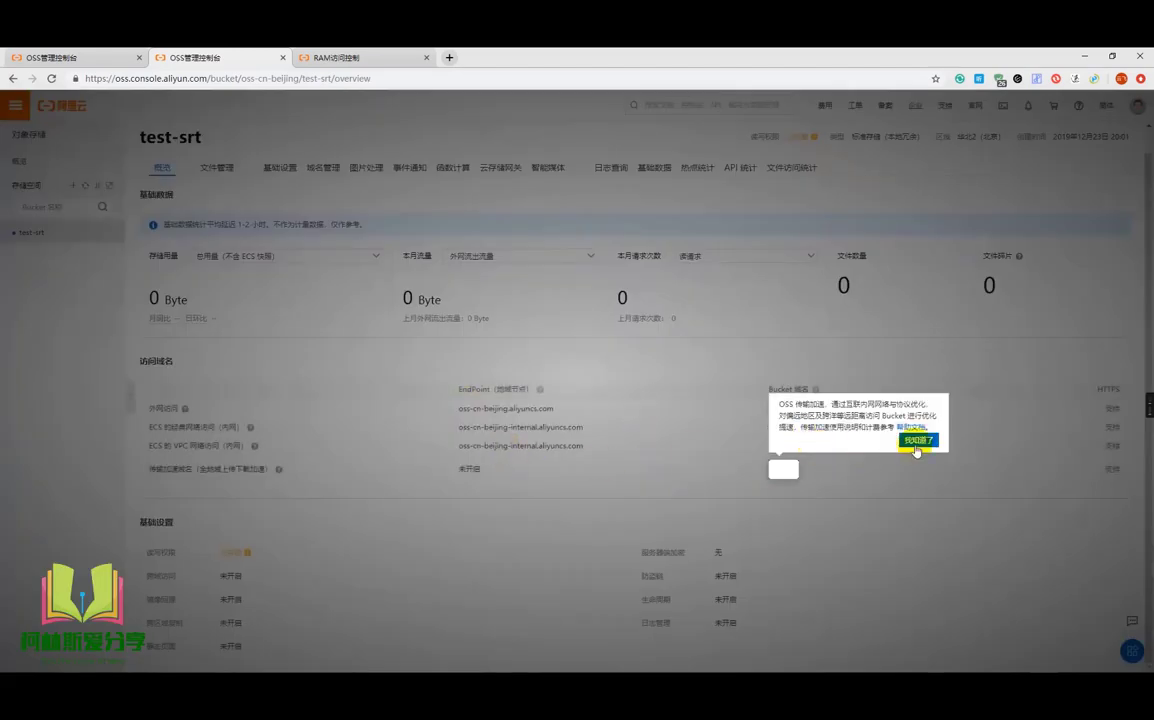
click(924, 443)
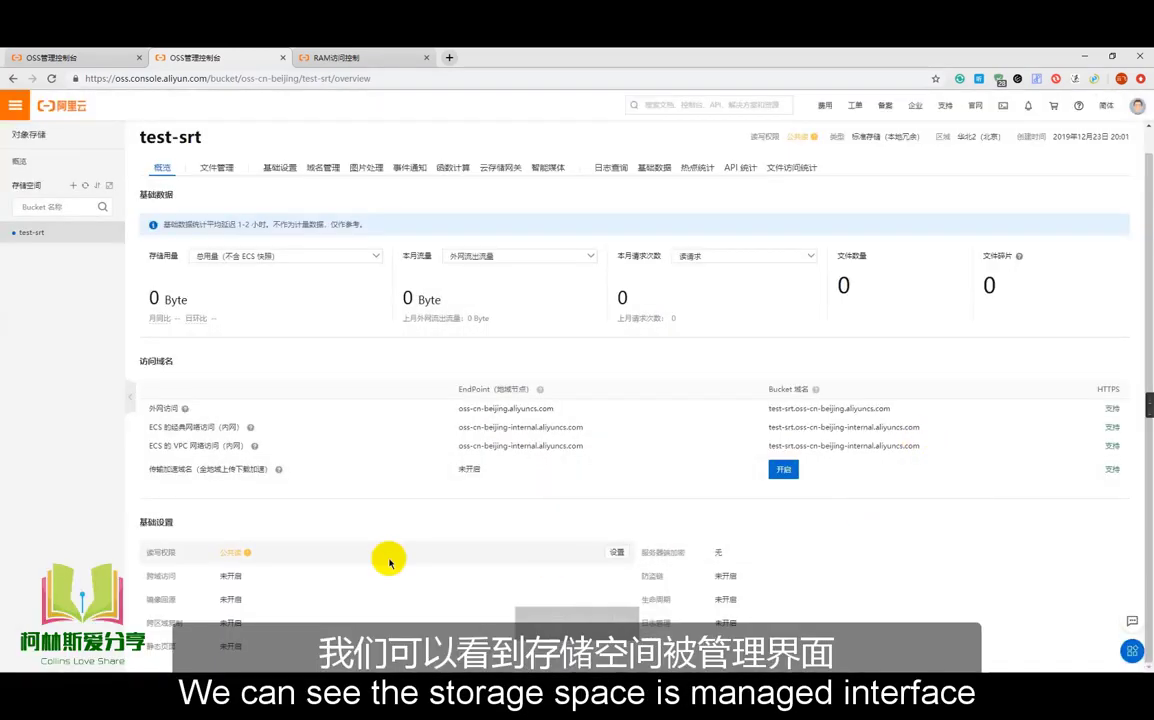
Look over the test-srt bucket's 文件管理 file list and return to its 概览 page.
scroll(300, 480, up, 1)
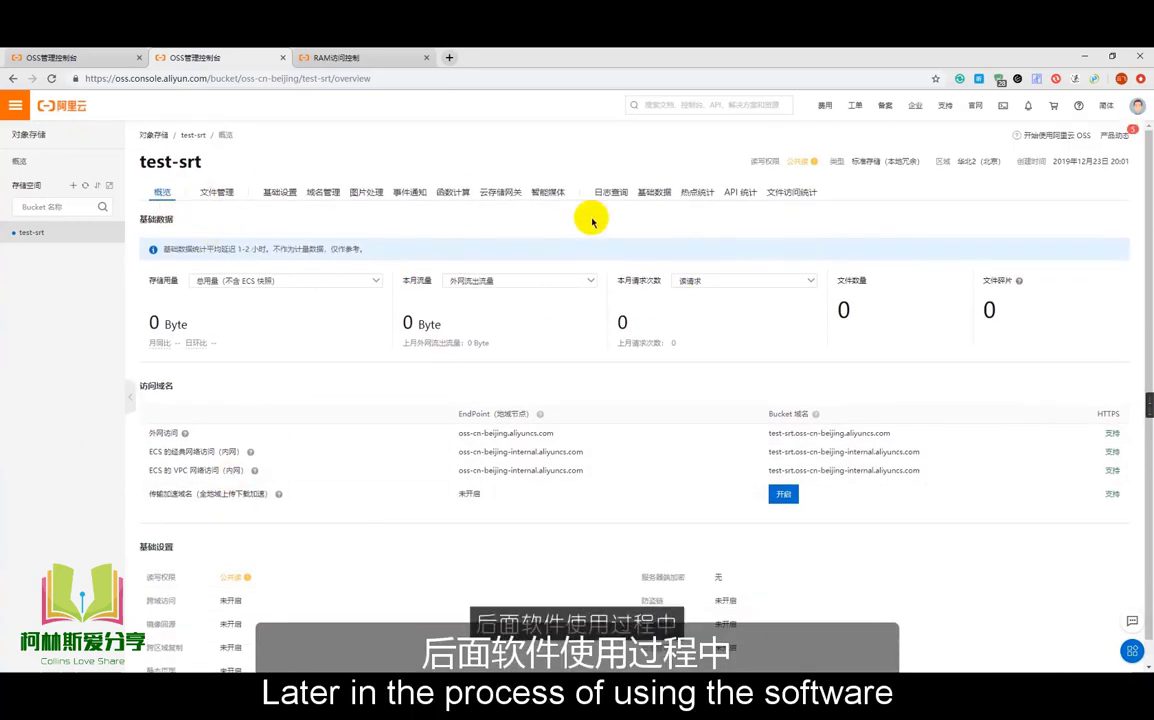
click(216, 194)
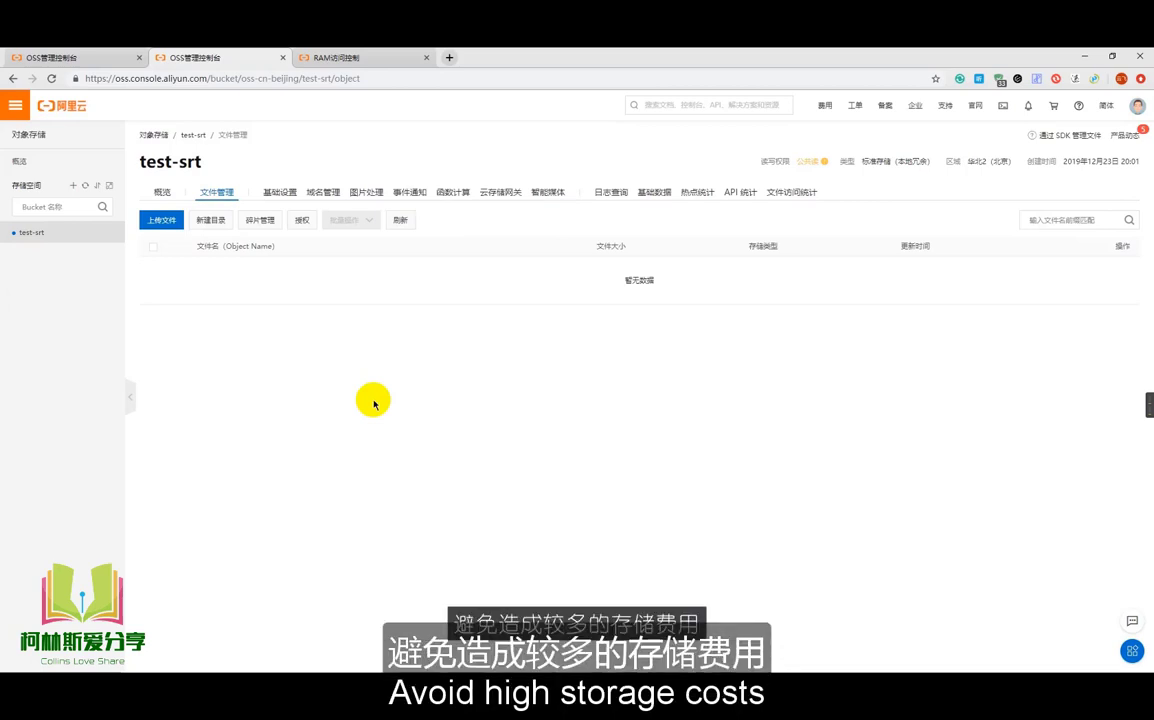
click(162, 192)
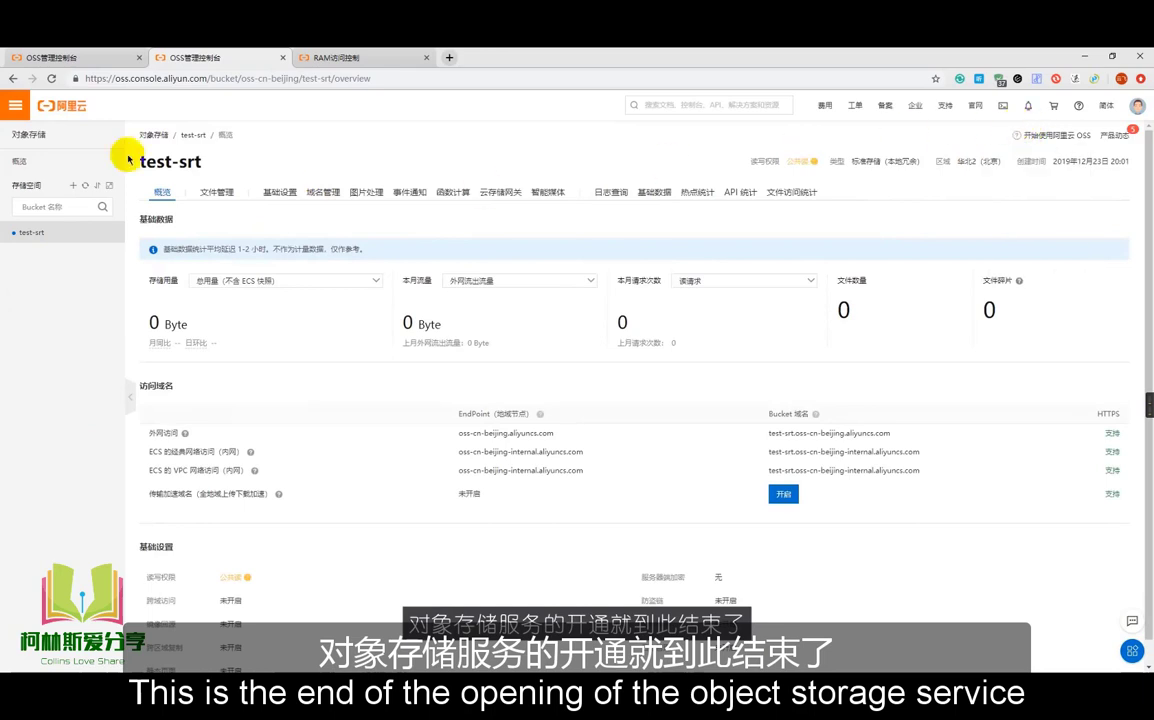
Open the Alibaba Cloud console home page and dismiss its layout selection prompt.
right_click(66, 104)
click(85, 108)
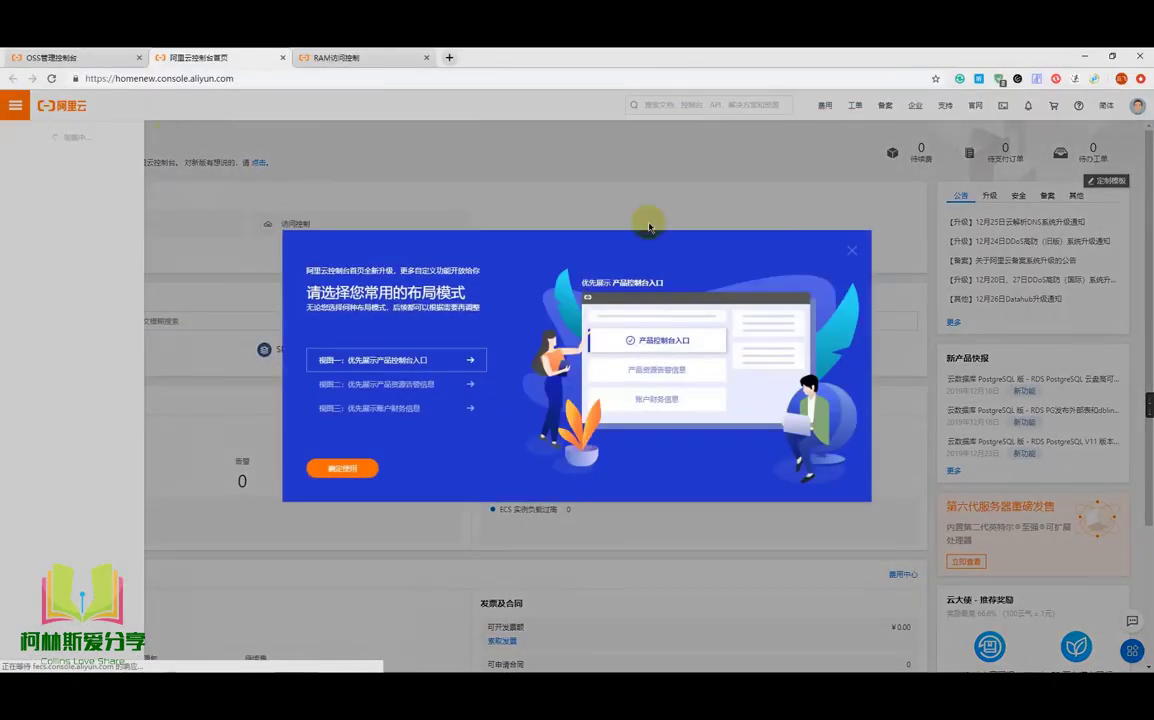
click(851, 256)
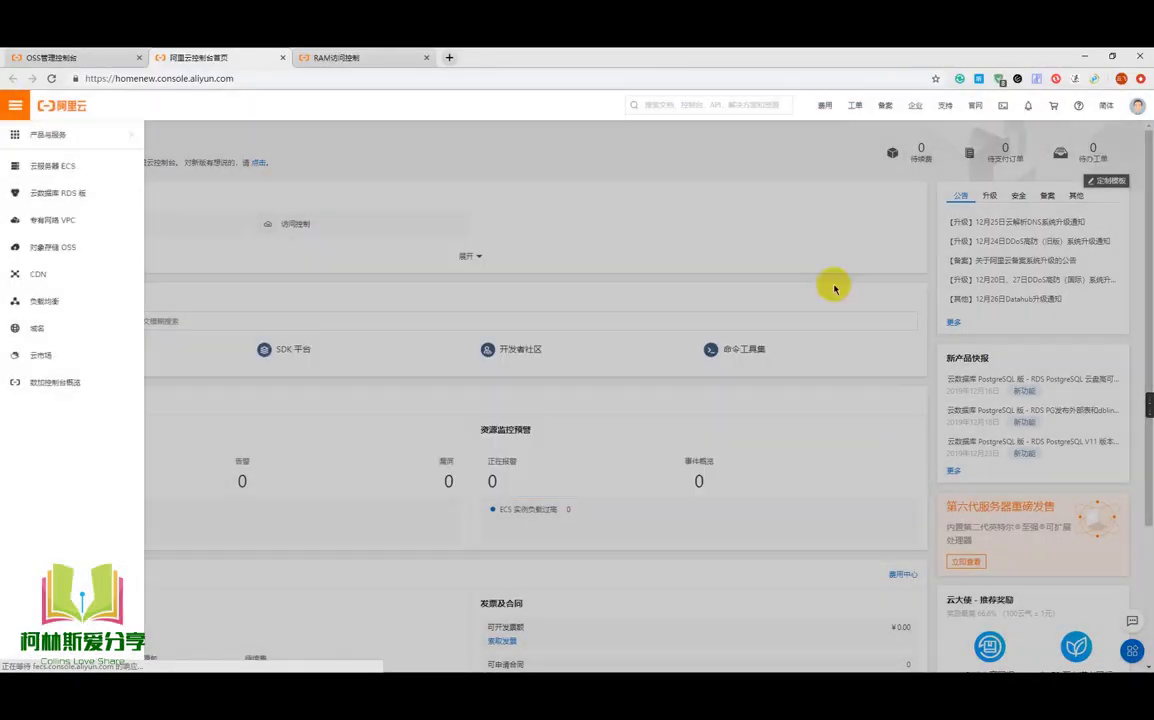
Search the 产品与服务 catalogue for 智能语音.
click(44, 134)
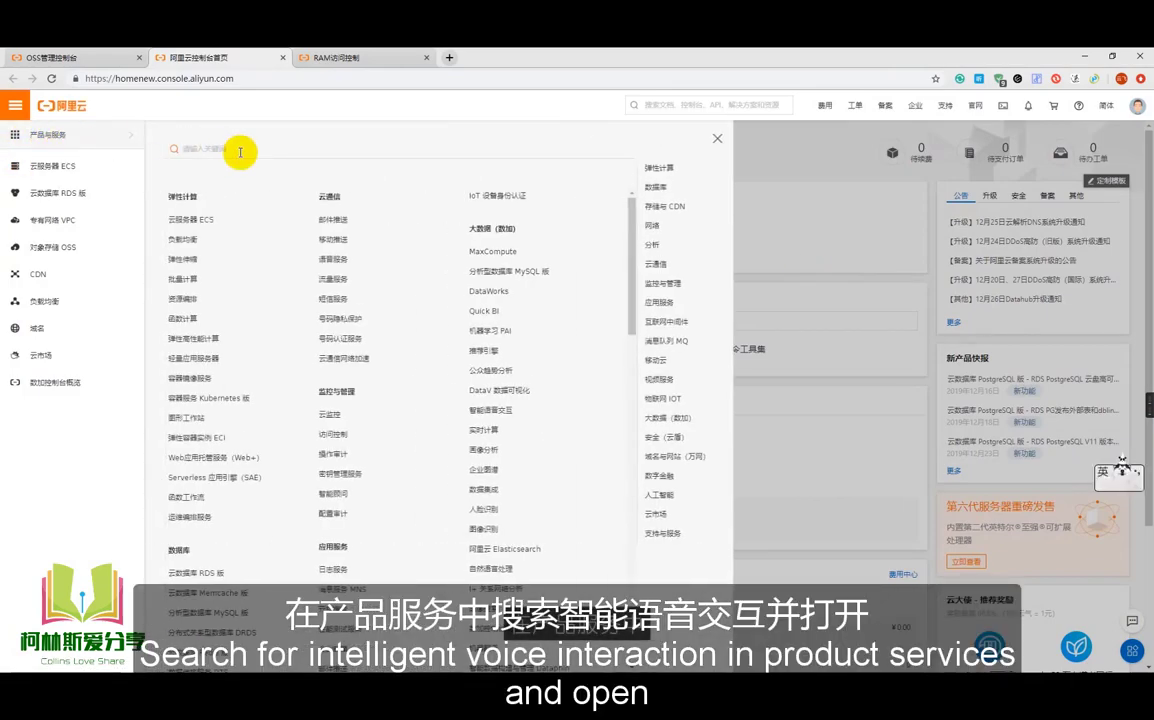
key(shift)
text(zhineng)
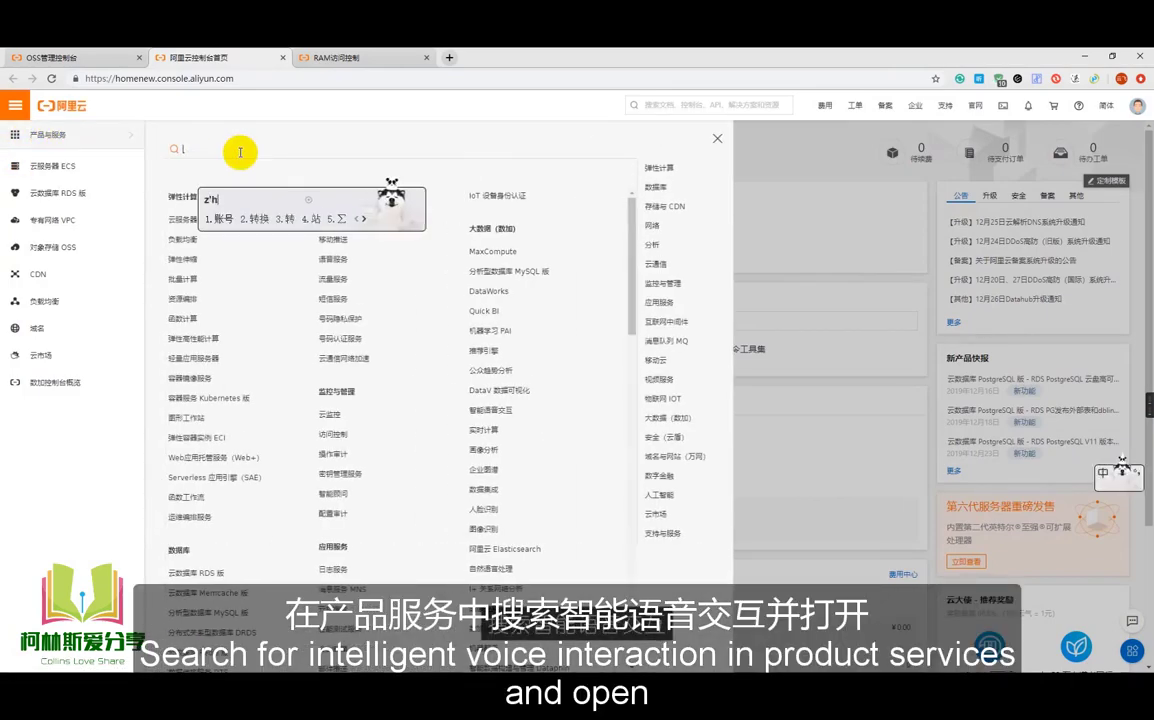
key(space)
text(yuyin)
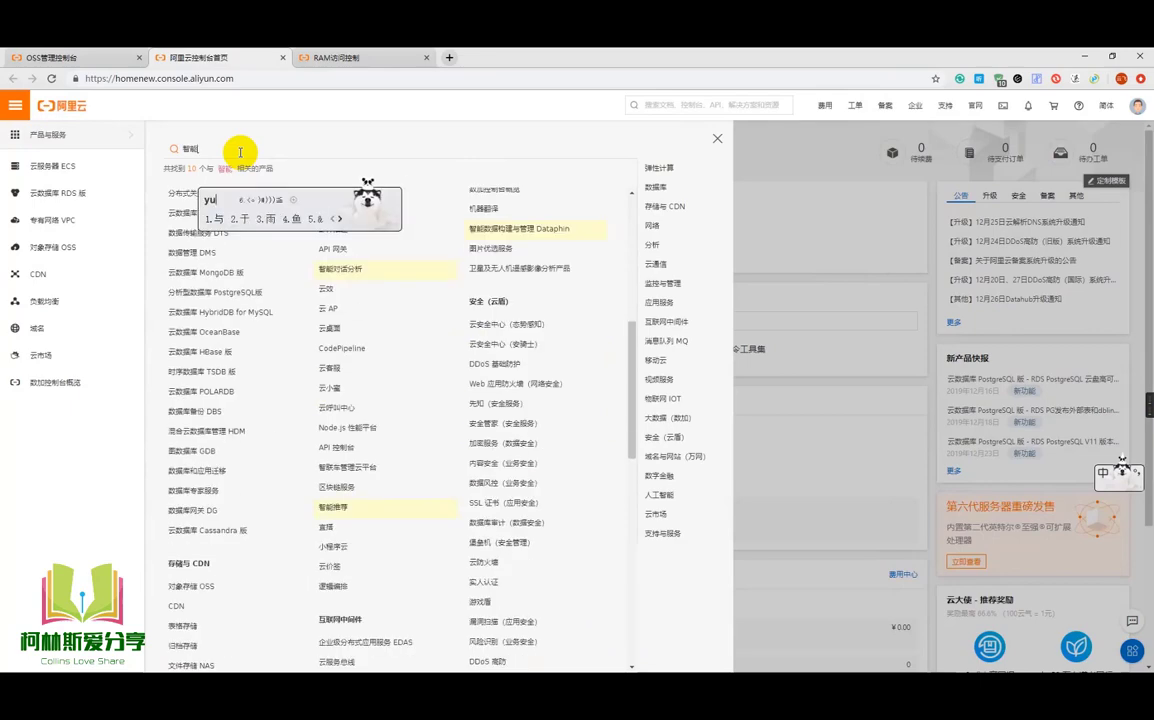
key(space)
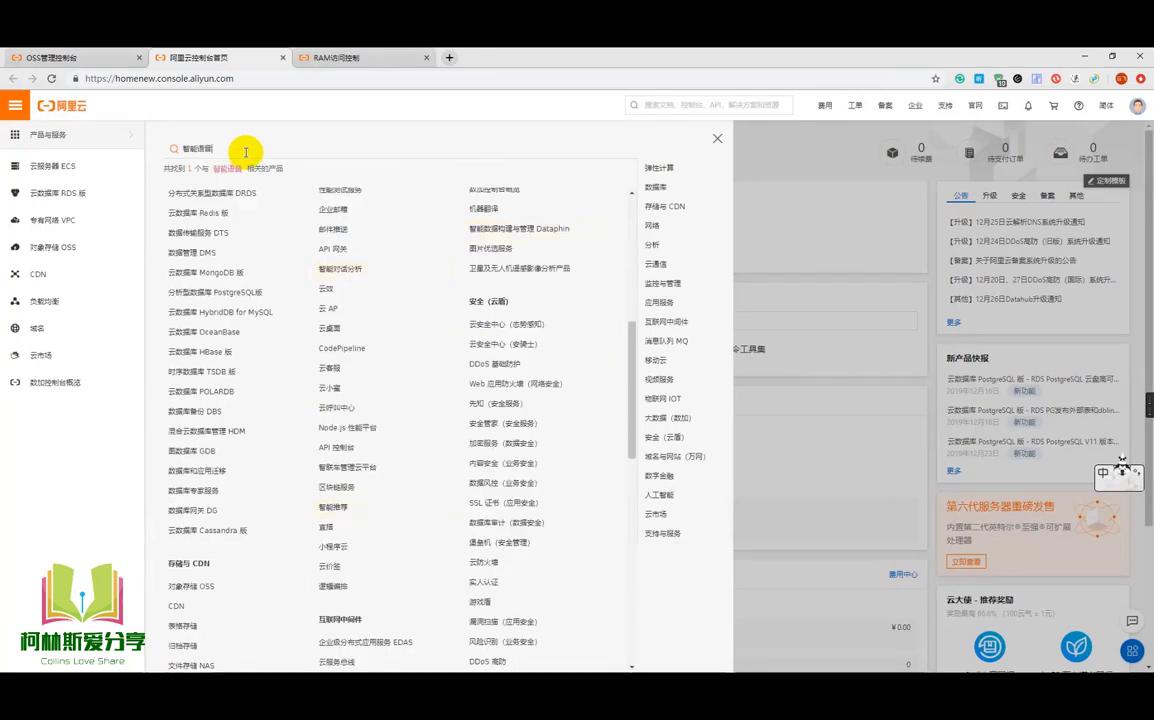
scroll(326, 306, down, 3)
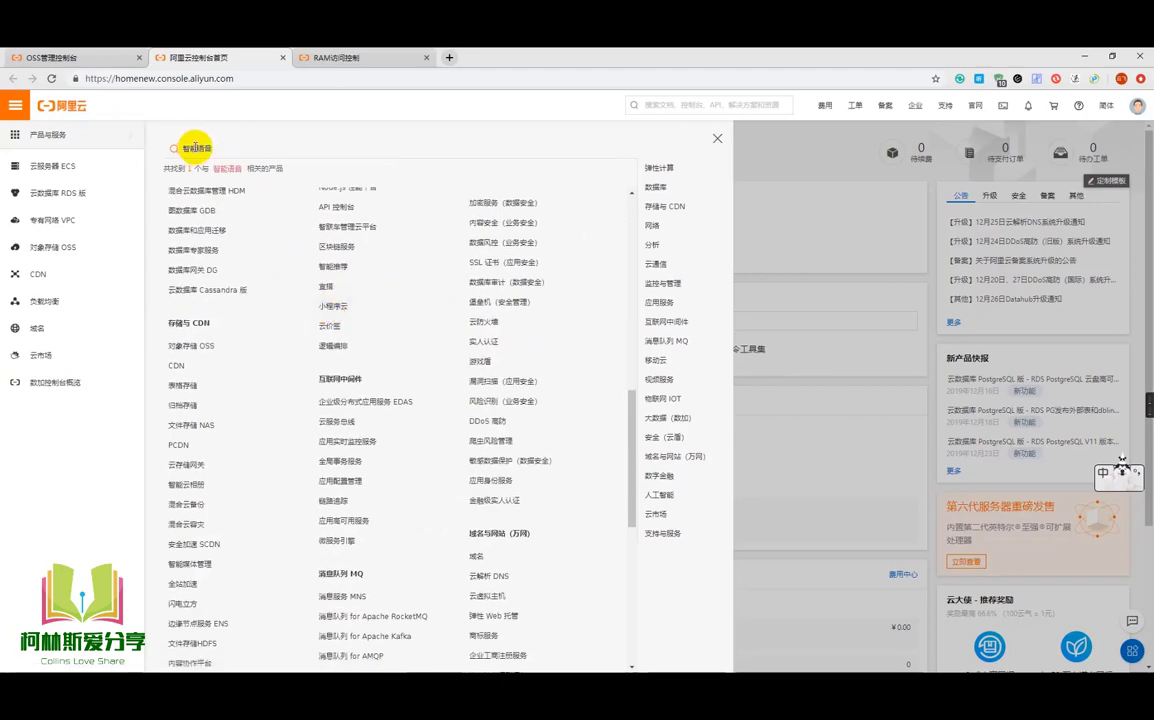
Shorten the product search keyword to 语音 and open the 智能语音交互 service.
click(195, 147)
key(BackSpace)
key(BackSpace)
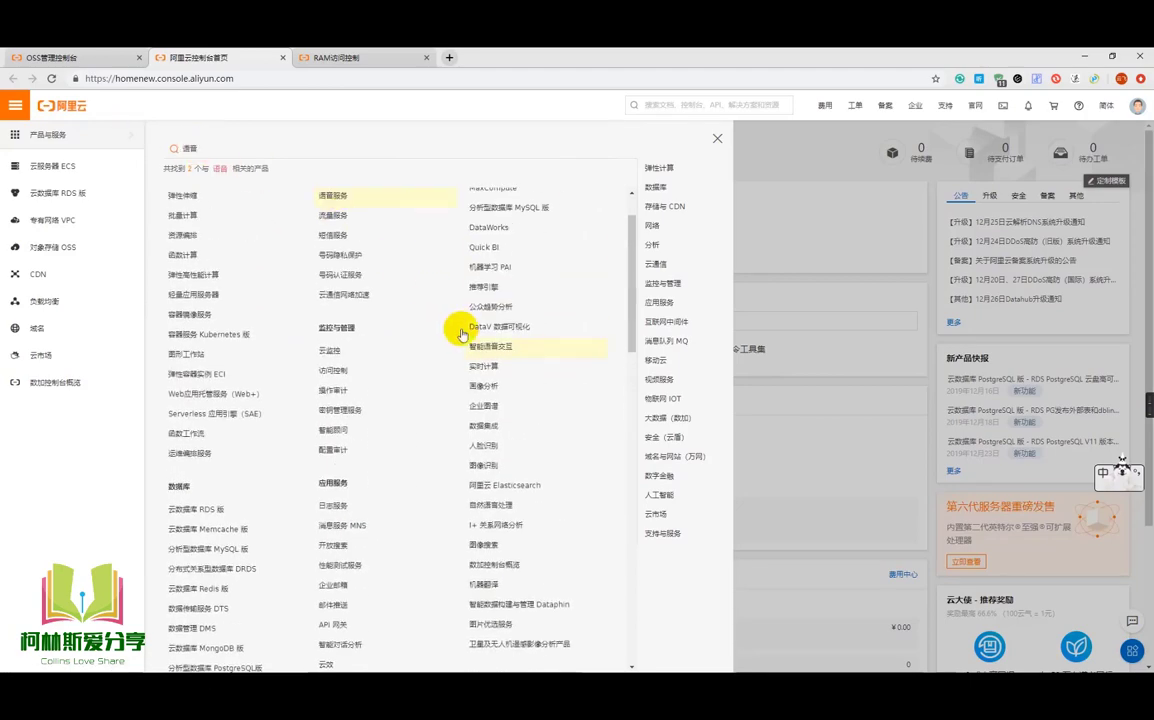
click(541, 352)
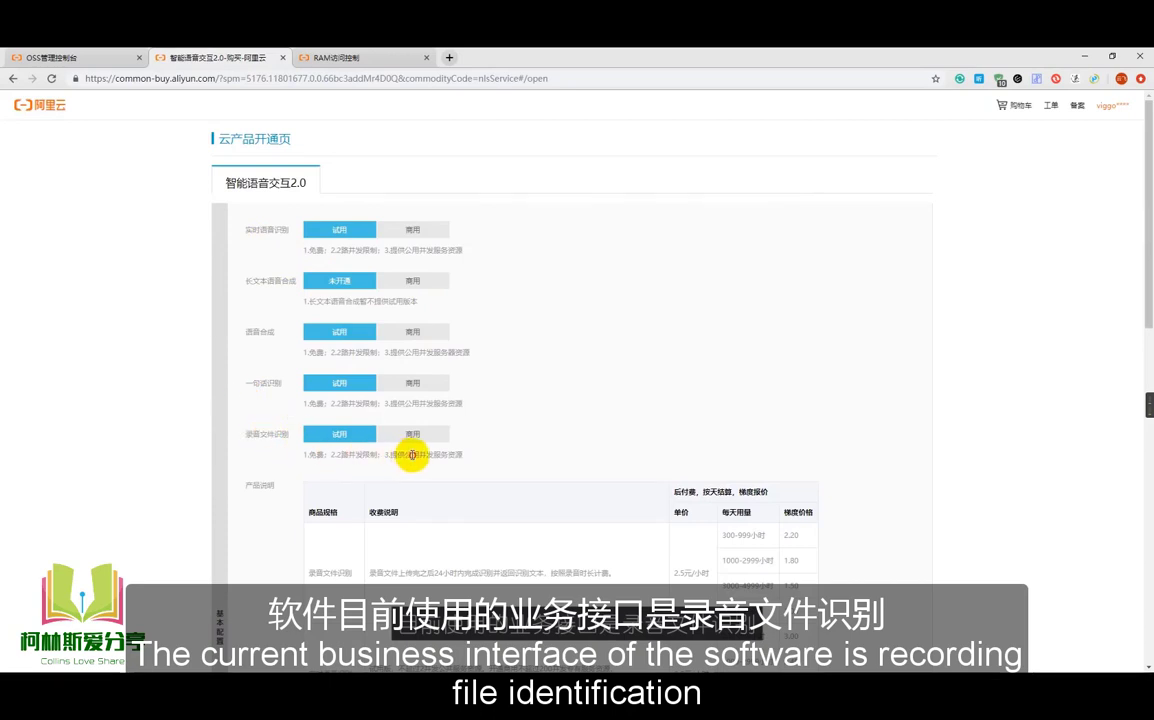
Review the 录音文件识别 trial terms and activate 智能语音交互2.0 with the default 试用 options, agreeing to all three service agreements.
drag(463, 454, 303, 455)
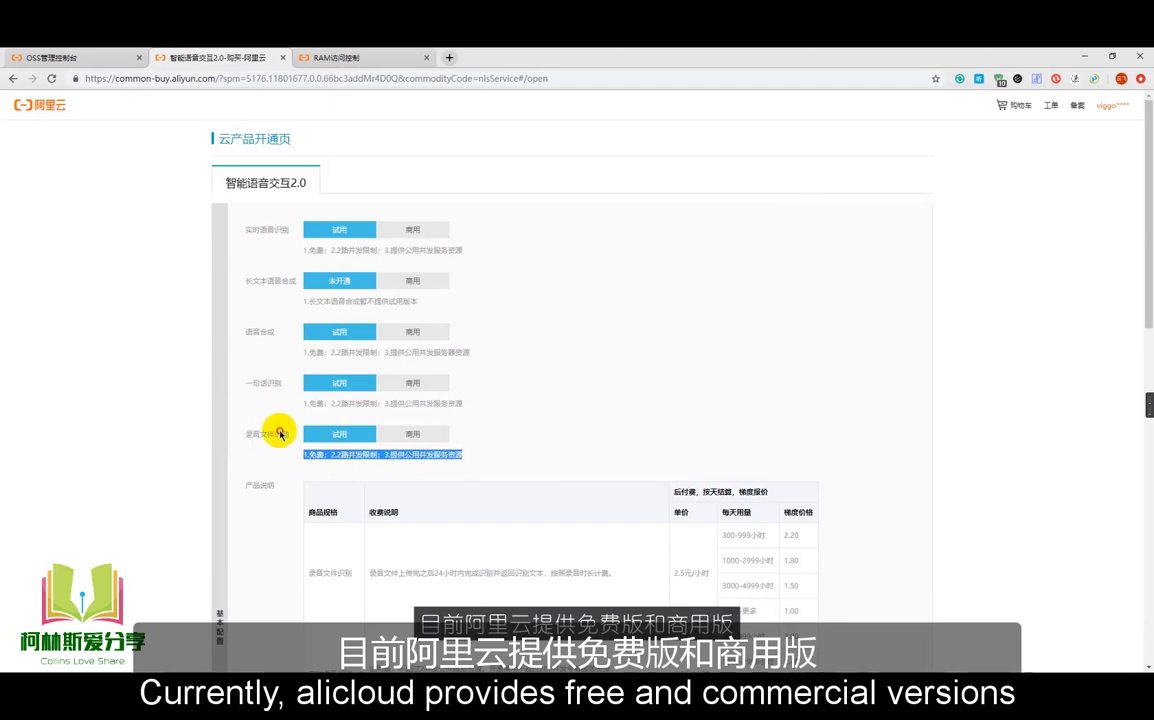
scroll(544, 451, down, 2)
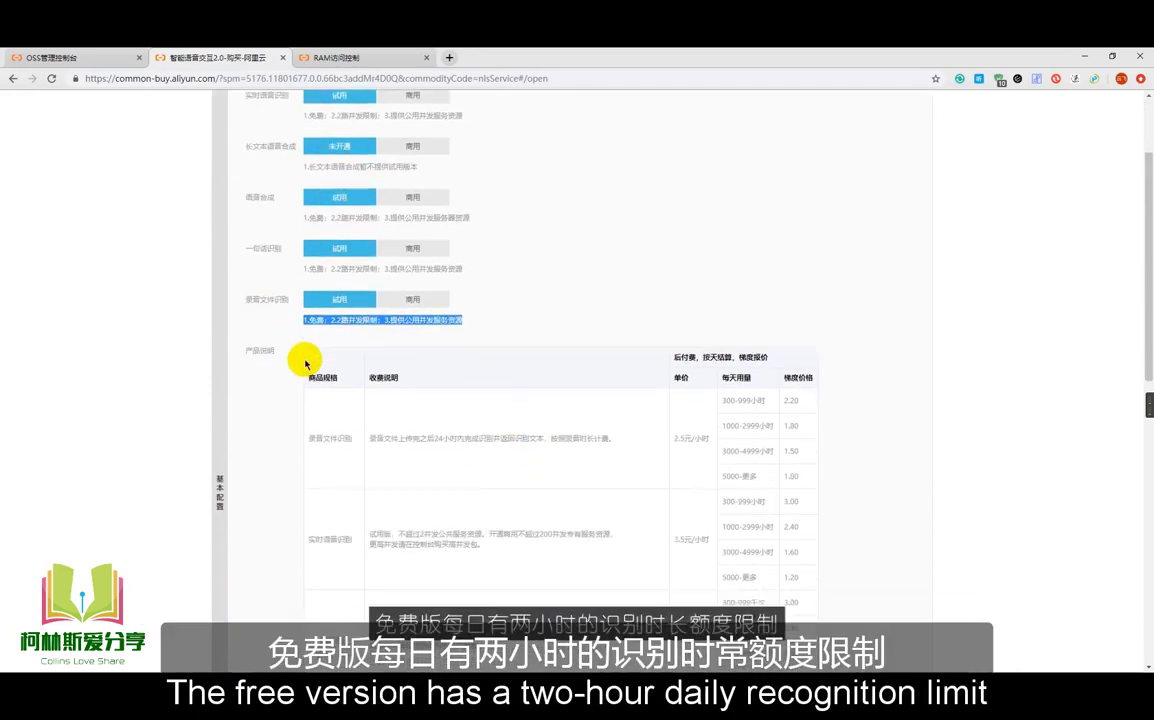
scroll(299, 366, down, 3)
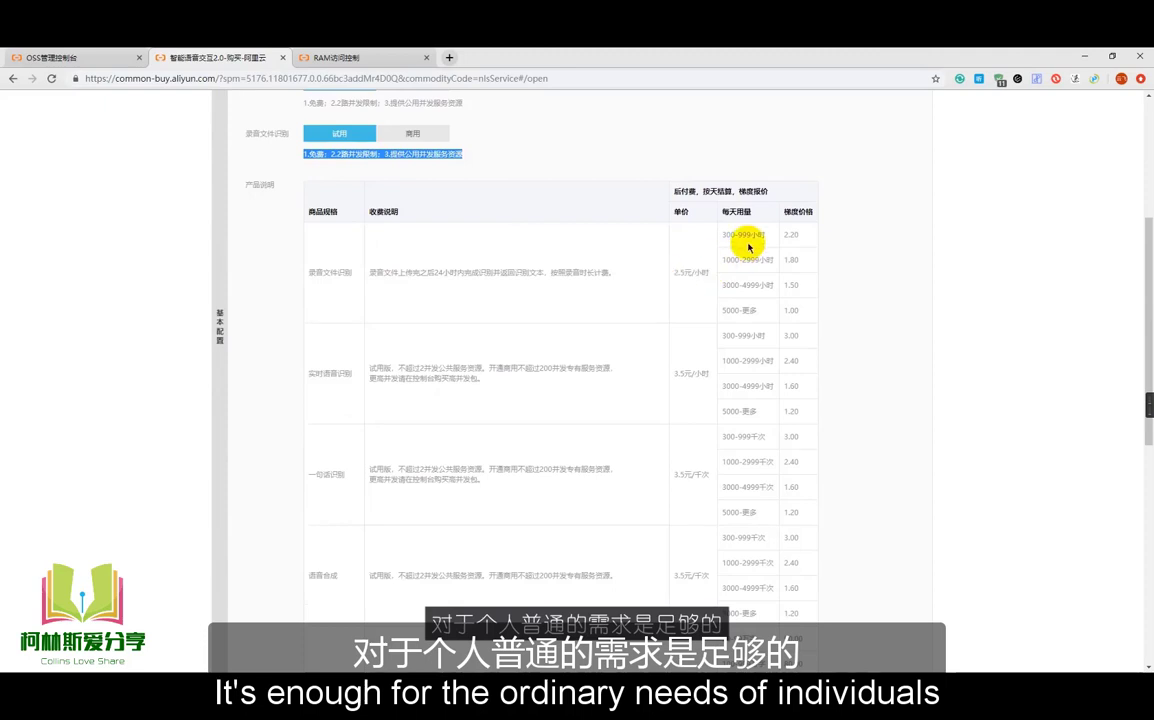
scroll(700, 305, down, 5)
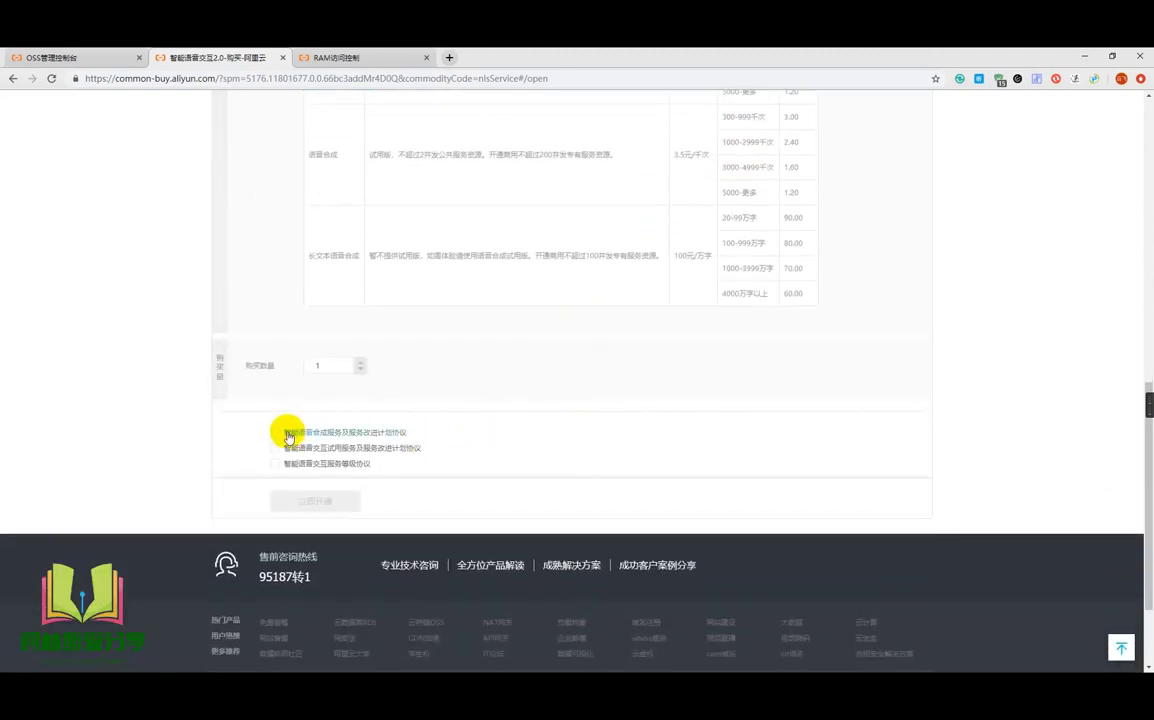
click(275, 432)
click(275, 463)
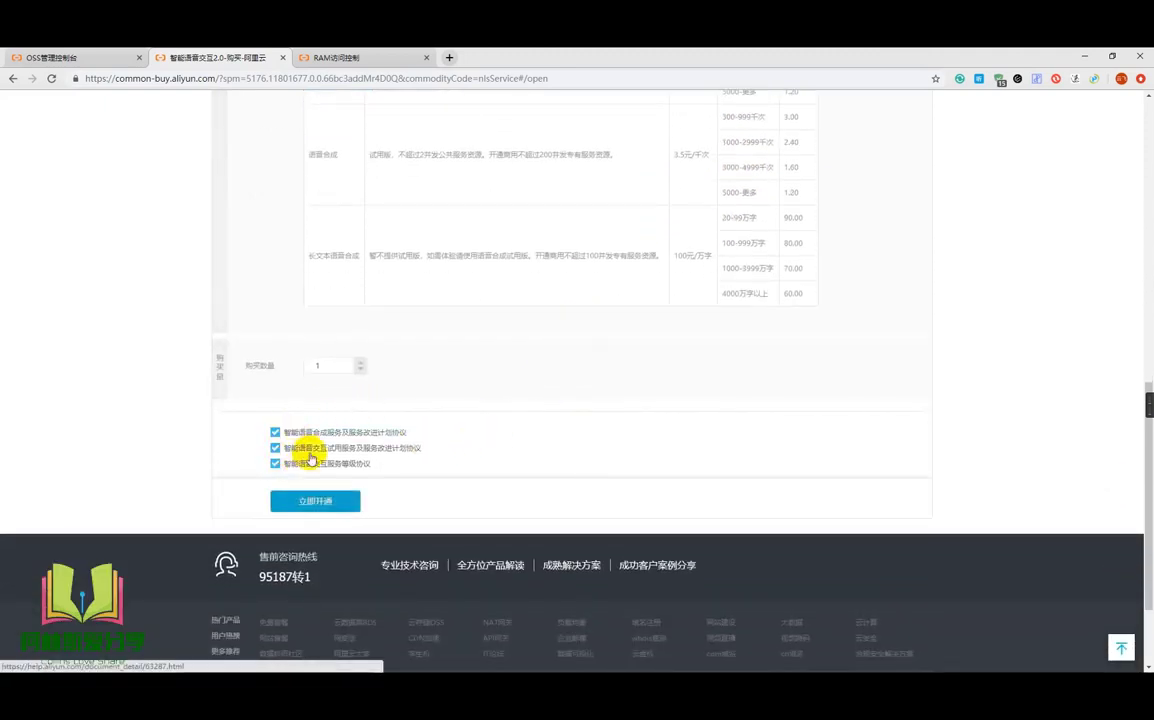
scroll(549, 437, up, 10)
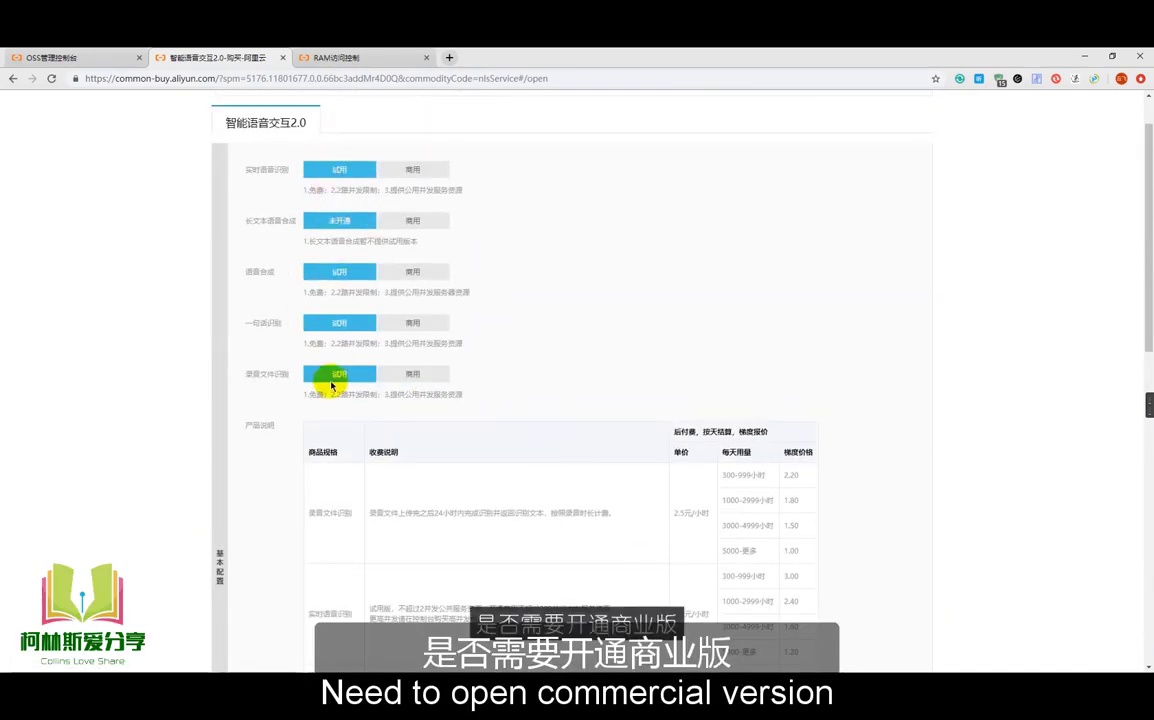
scroll(288, 185, up, 2)
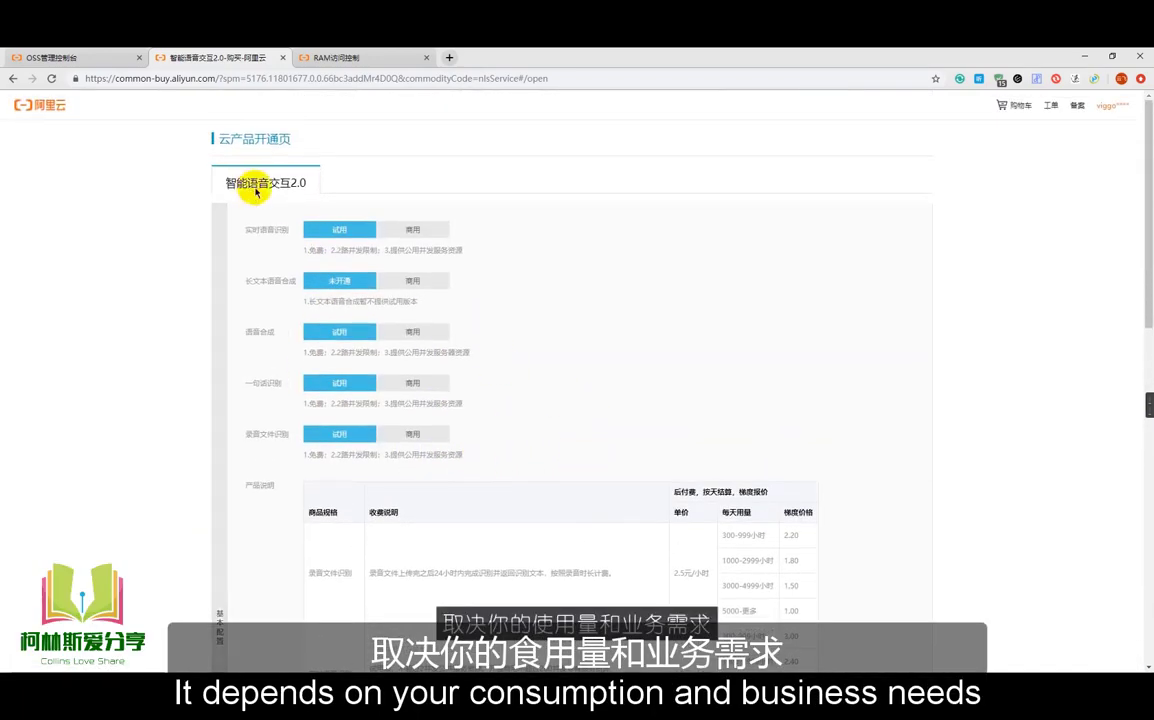
scroll(631, 312, down, 8)
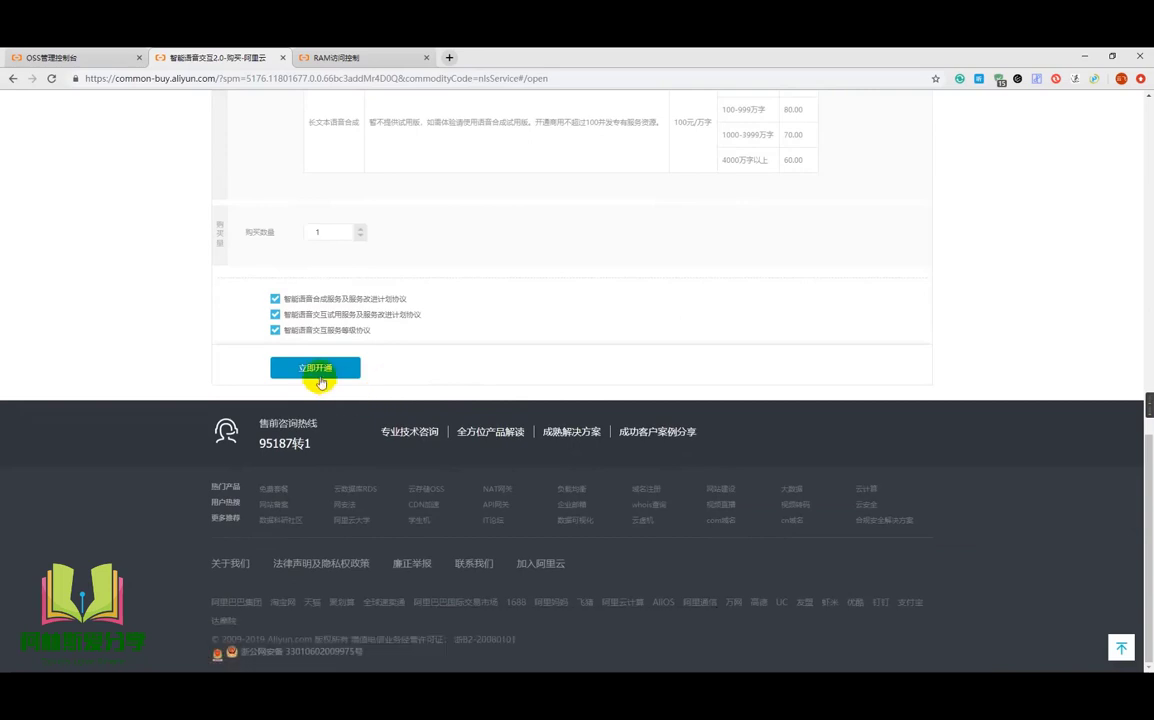
click(288, 368)
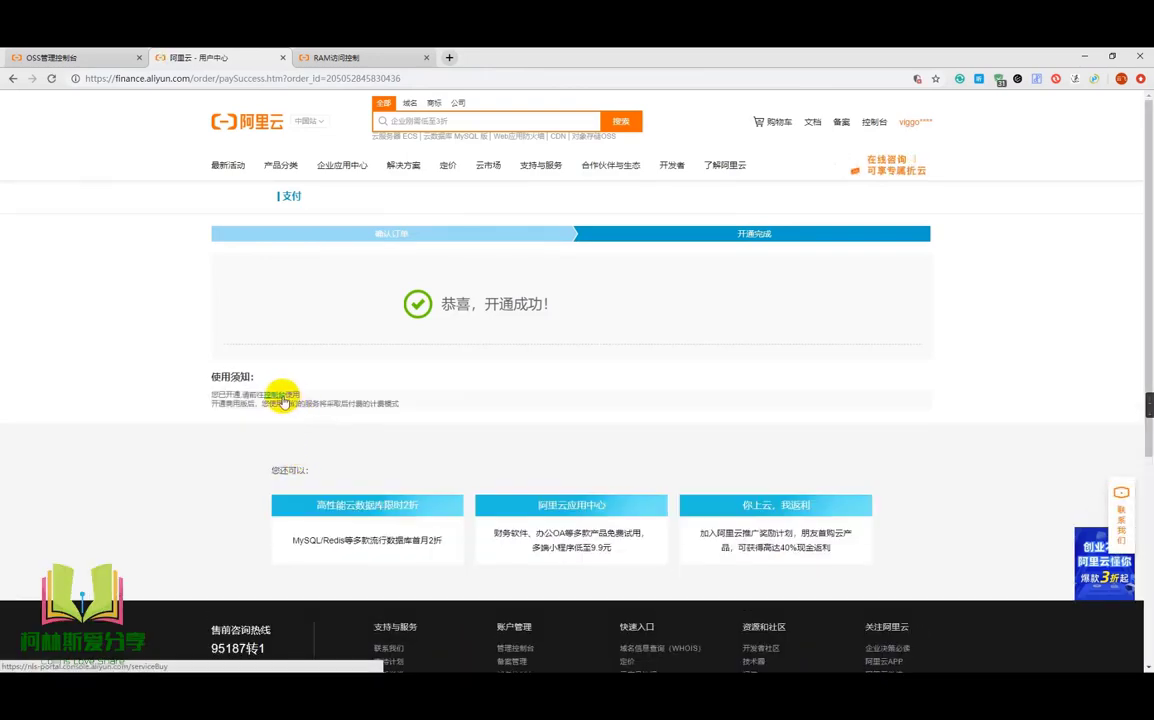
Enter the 智能语音交互 console from the activation success page and open the 全部项目 list.
right_click(283, 400)
click(270, 394)
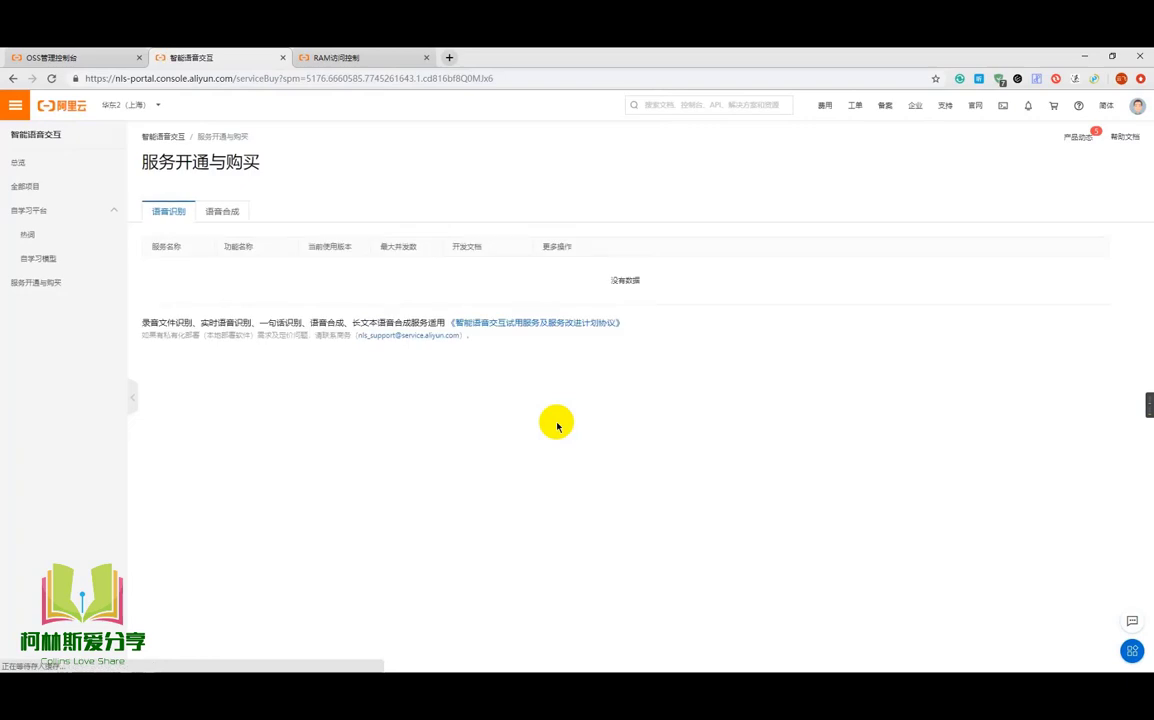
click(23, 163)
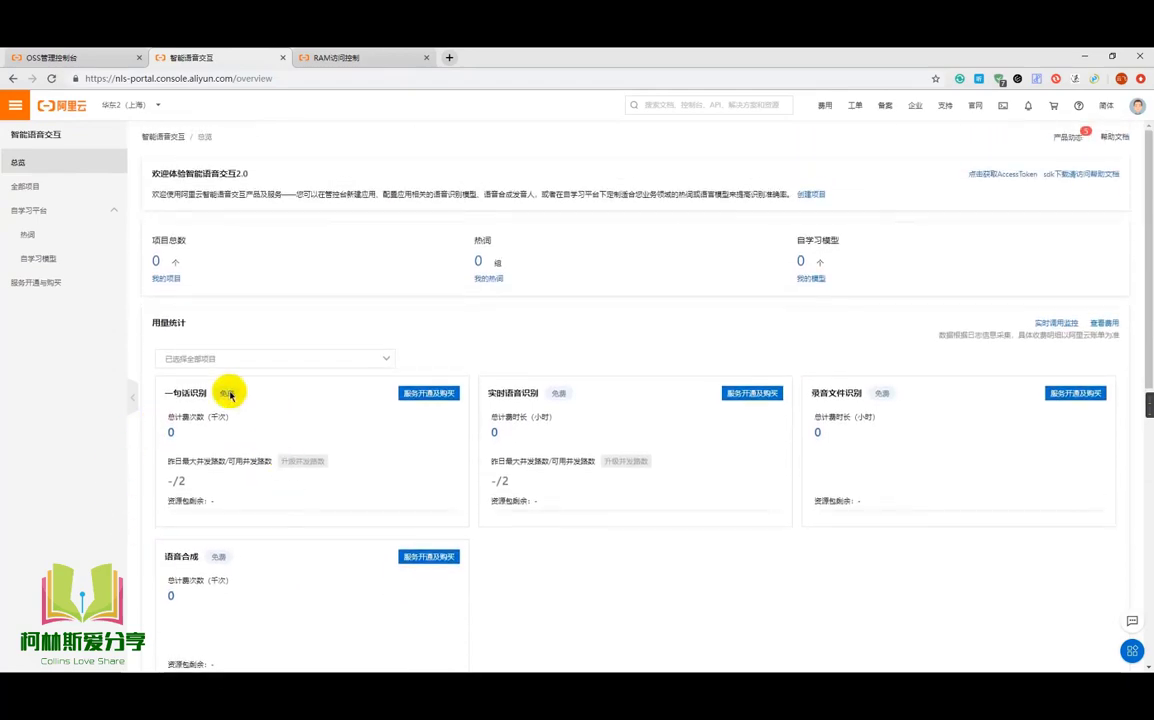
click(48, 185)
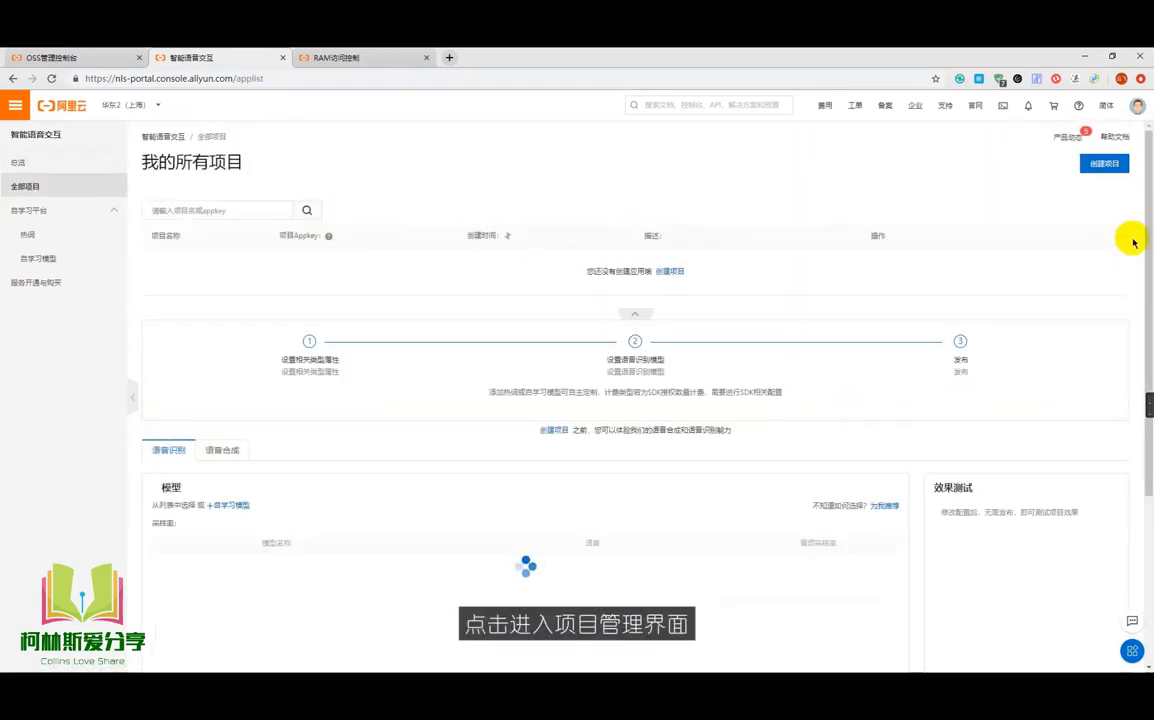
Create a speech project named 中文 with the scene description left empty.
click(1106, 163)
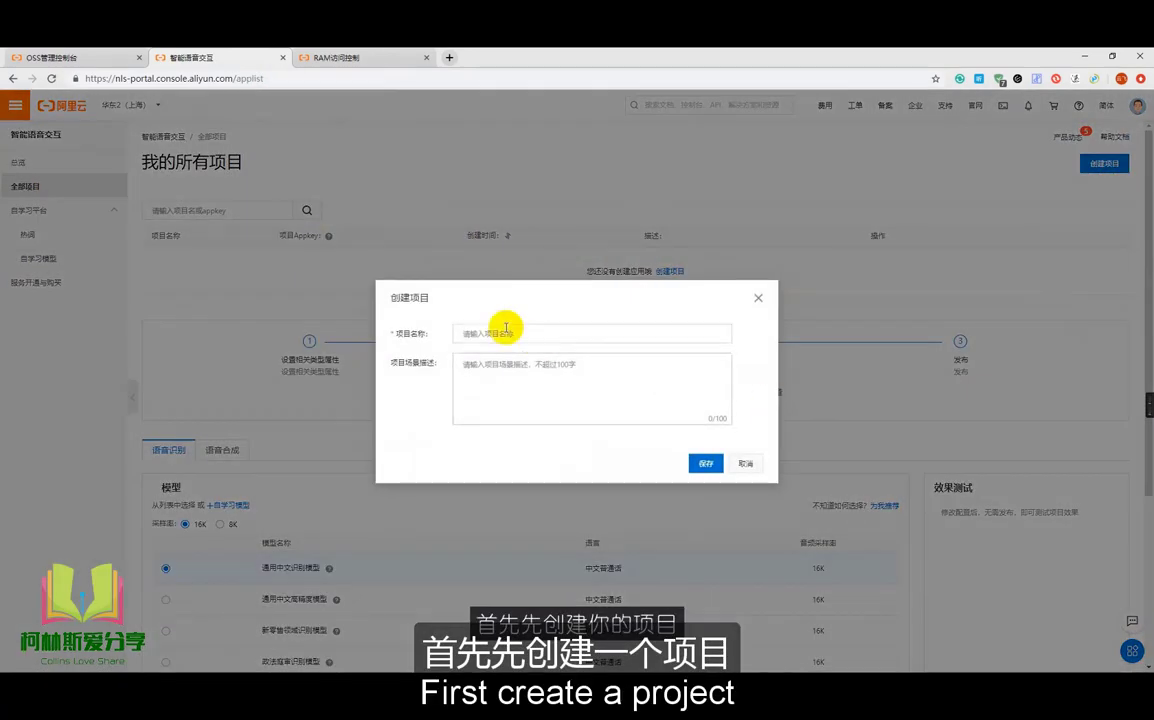
click(500, 333)
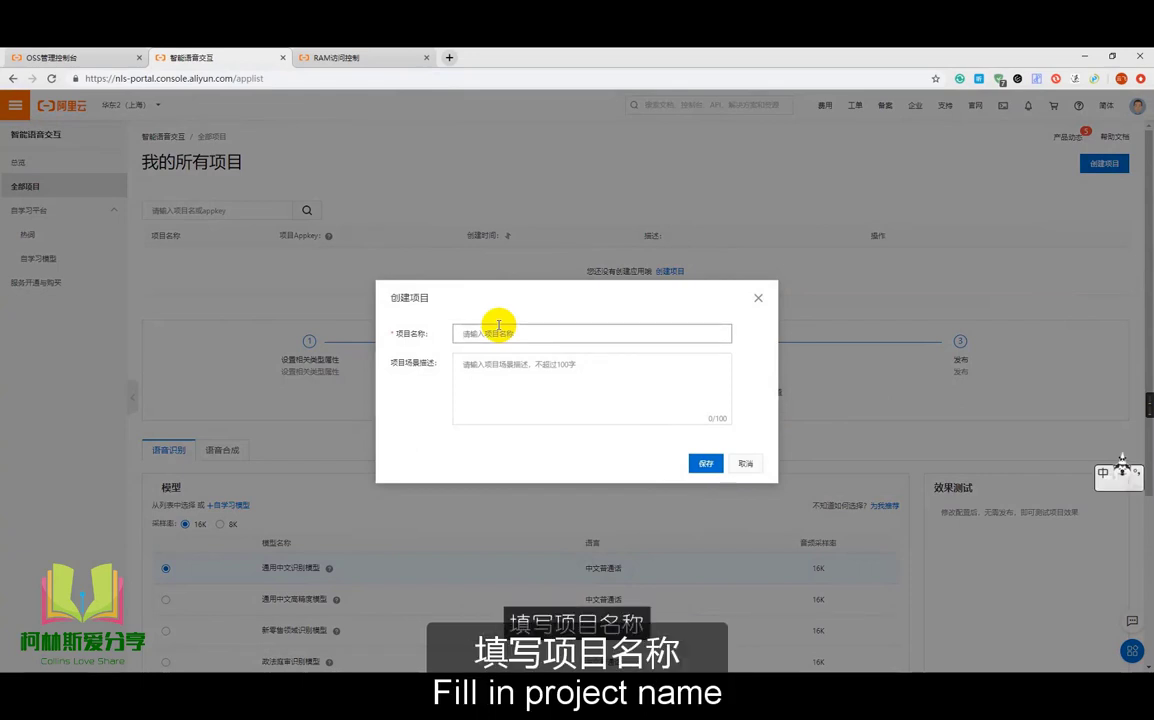
text(中文)
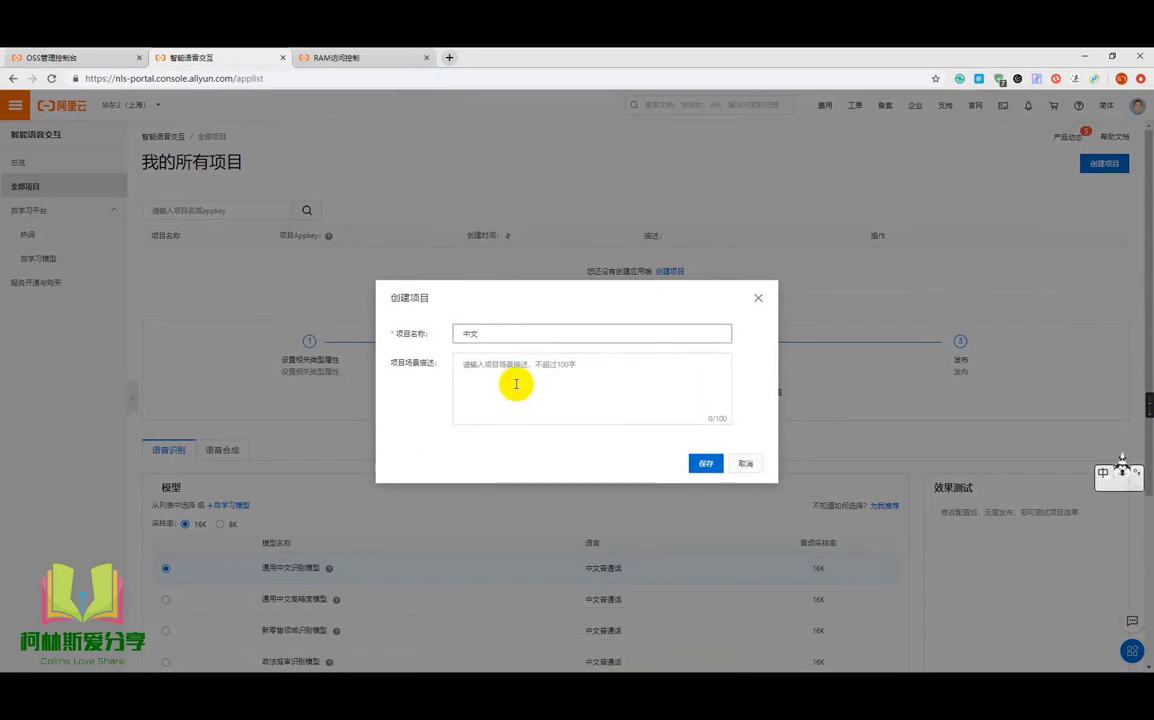
click(533, 369)
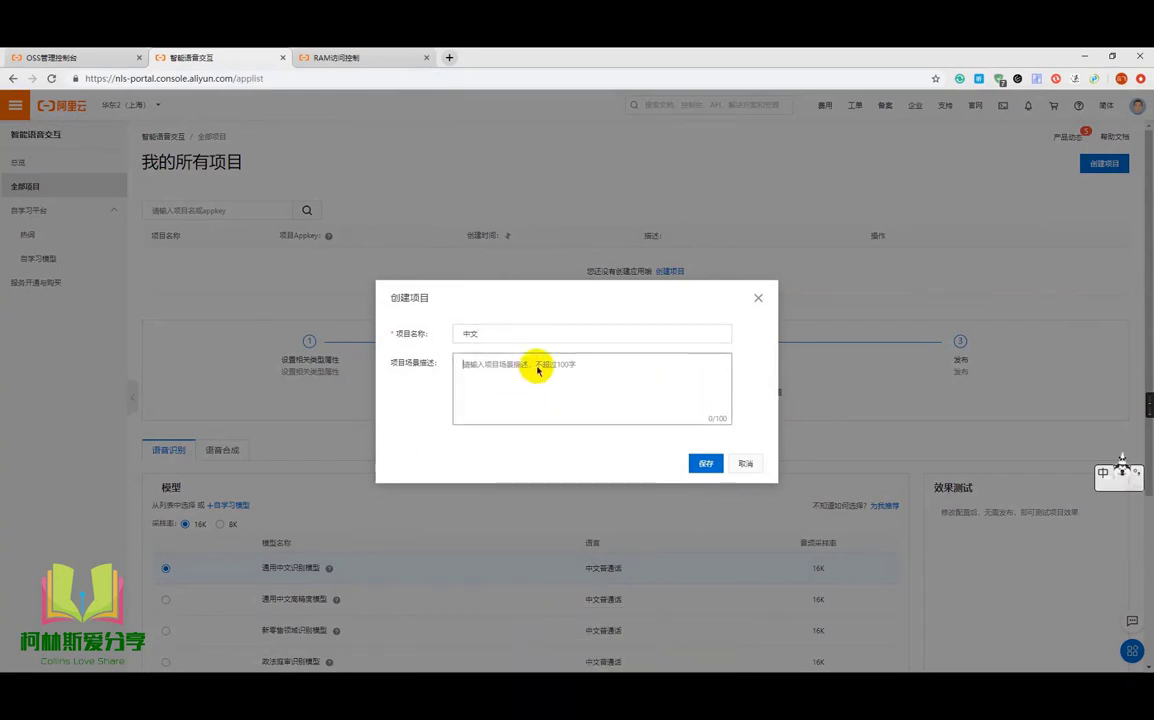
click(717, 466)
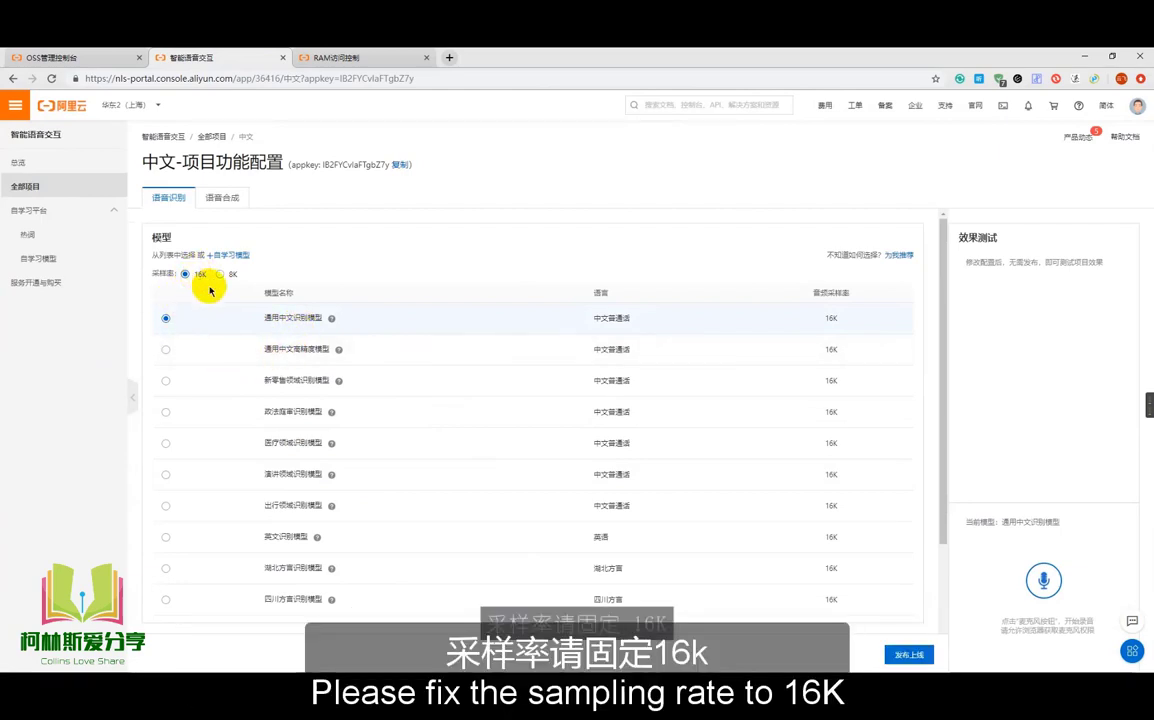
Keep the 16K sampling rate, switch the project's model to 英文识别模型 and return it to 通用中文识别模型.
scroll(299, 329, down, 2)
scroll(290, 284, up, 1)
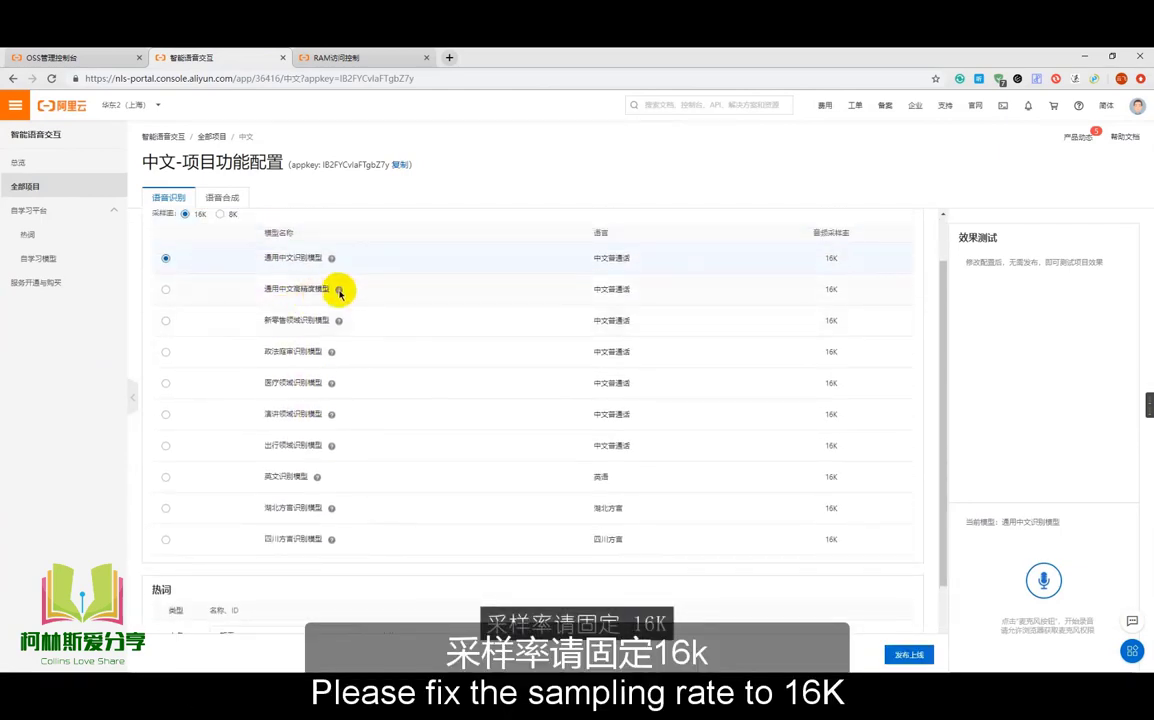
mouse_move(340, 292)
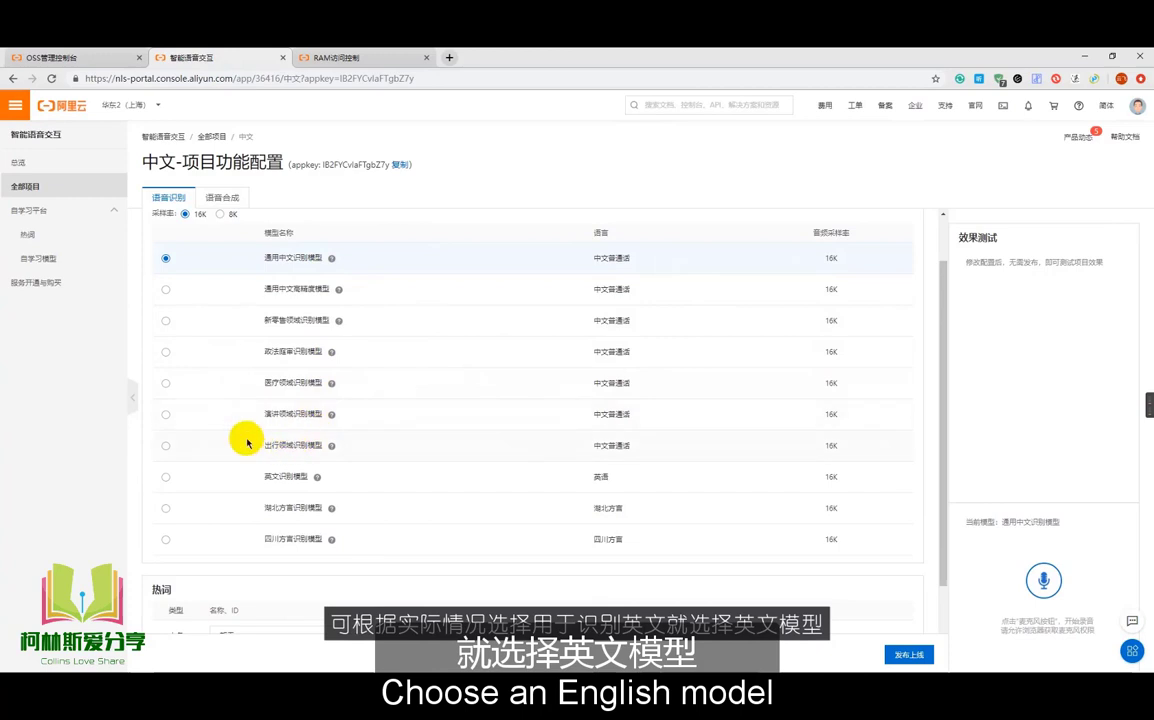
click(165, 479)
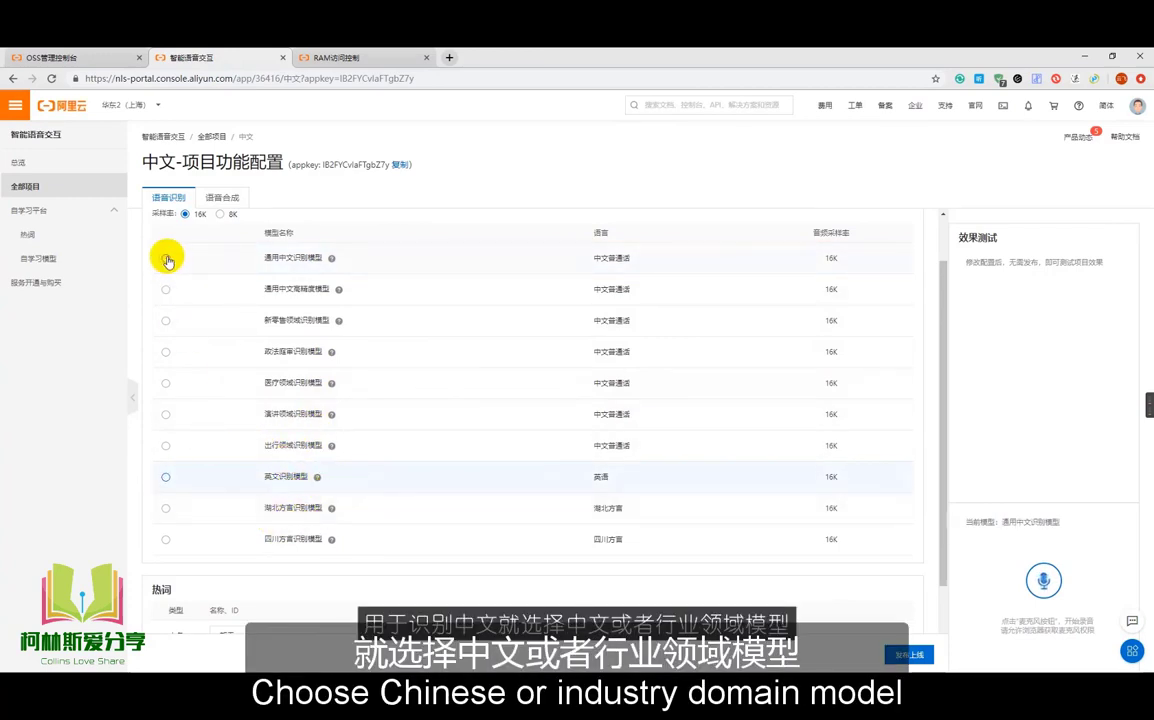
scroll(358, 360, down, 3)
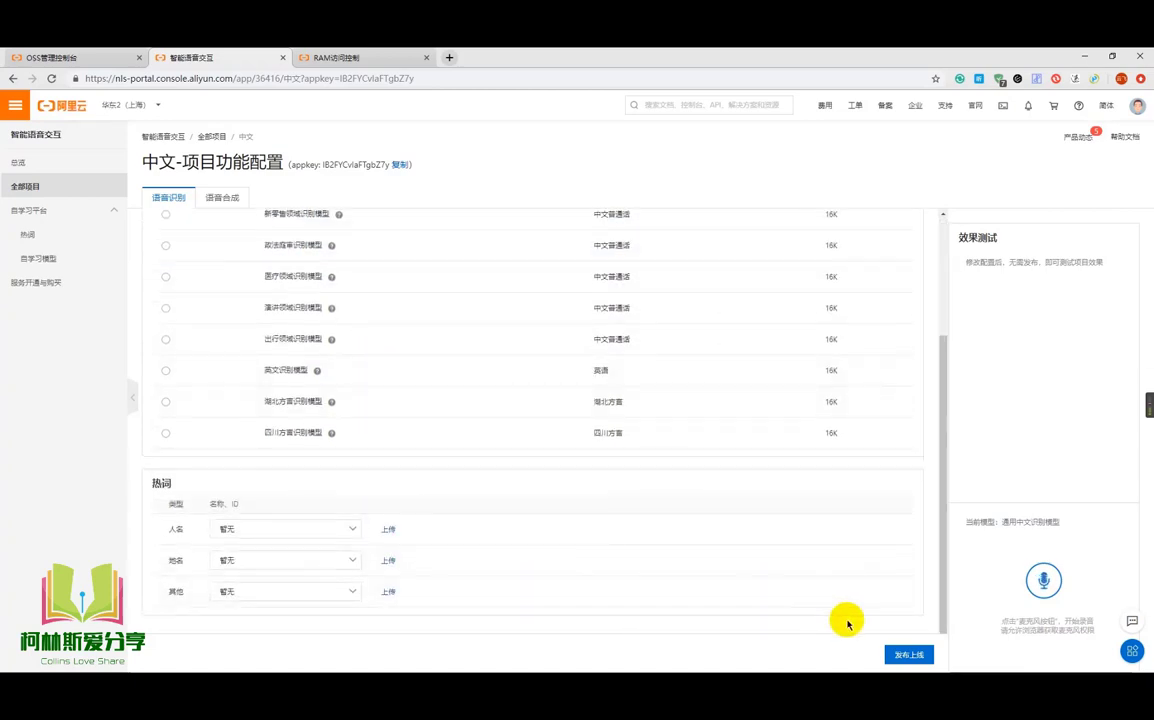
Publish the 中文 project configuration and return to the 全部项目 list.
click(908, 654)
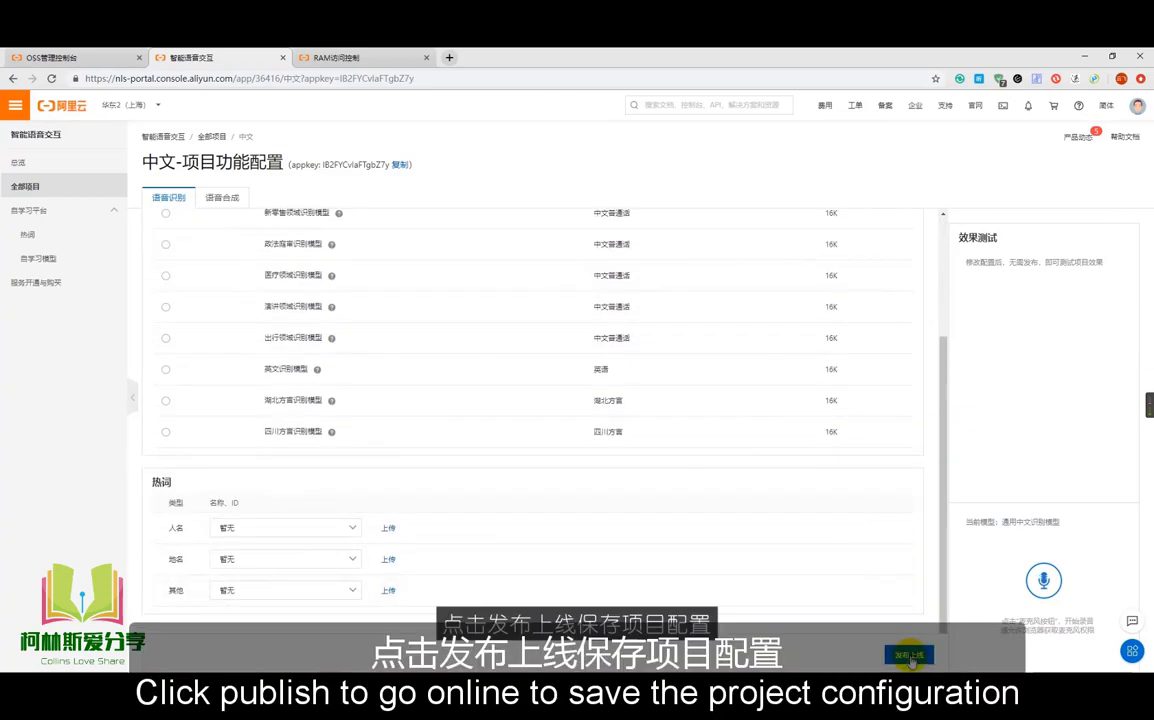
click(648, 420)
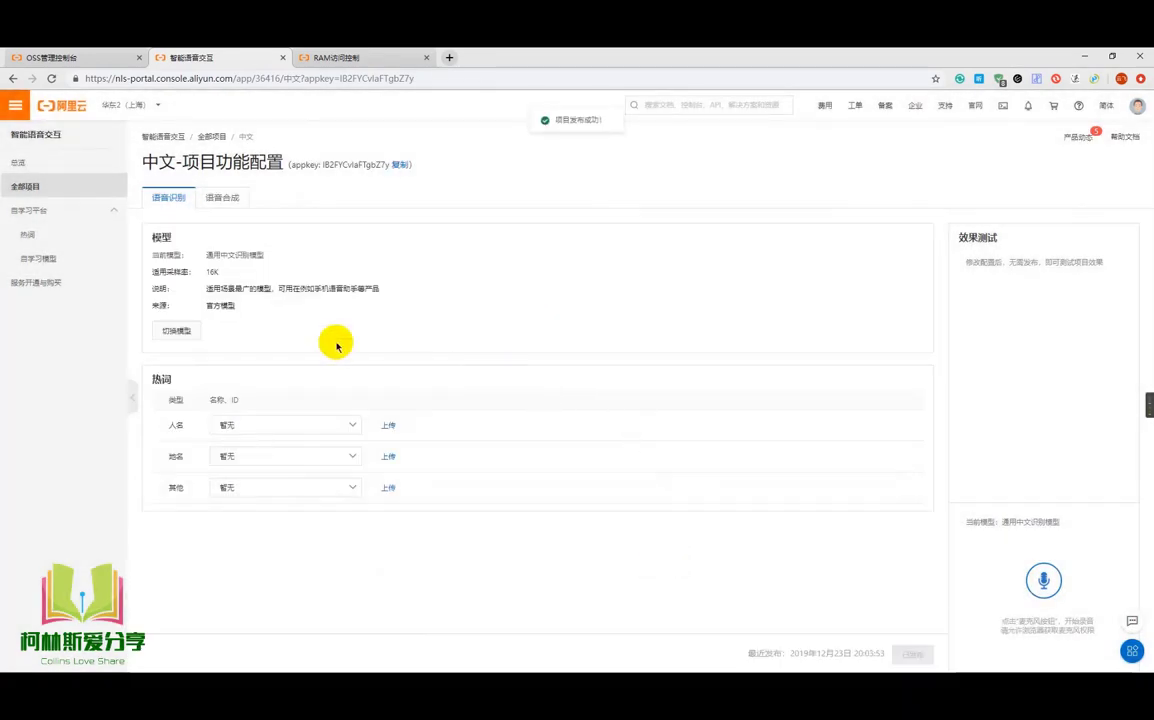
click(24, 185)
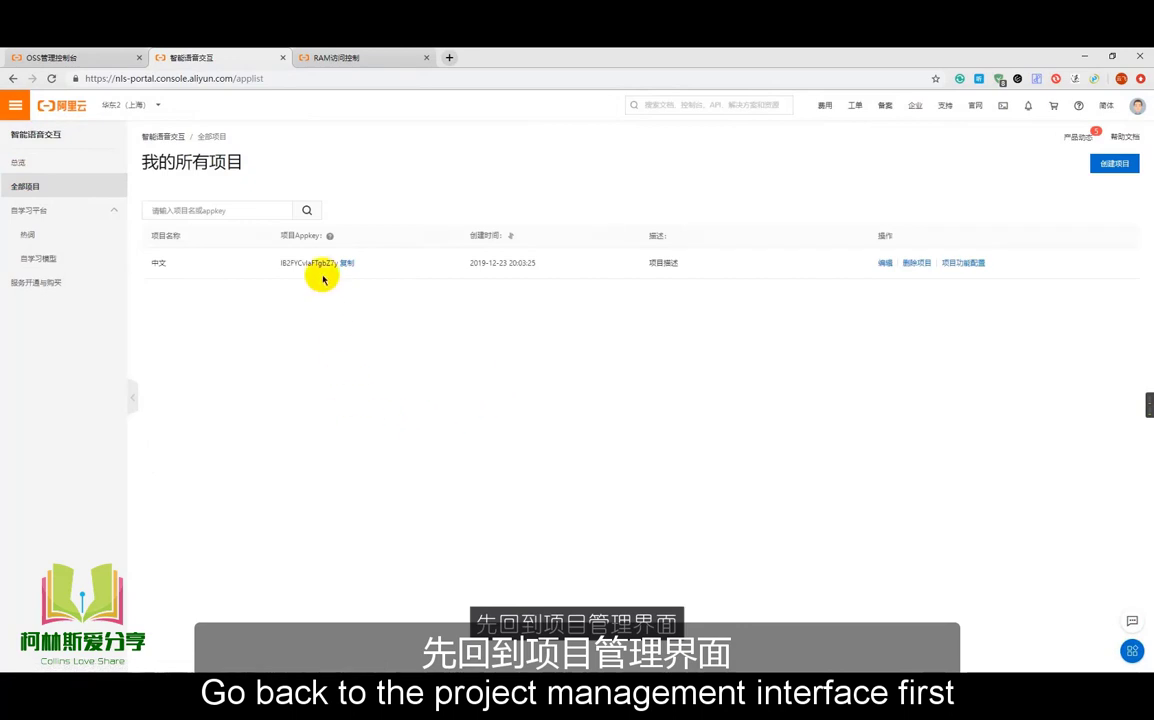
Examine the Appkey entry of the 中文 project and its copy option in the project list.
drag(281, 237, 316, 233)
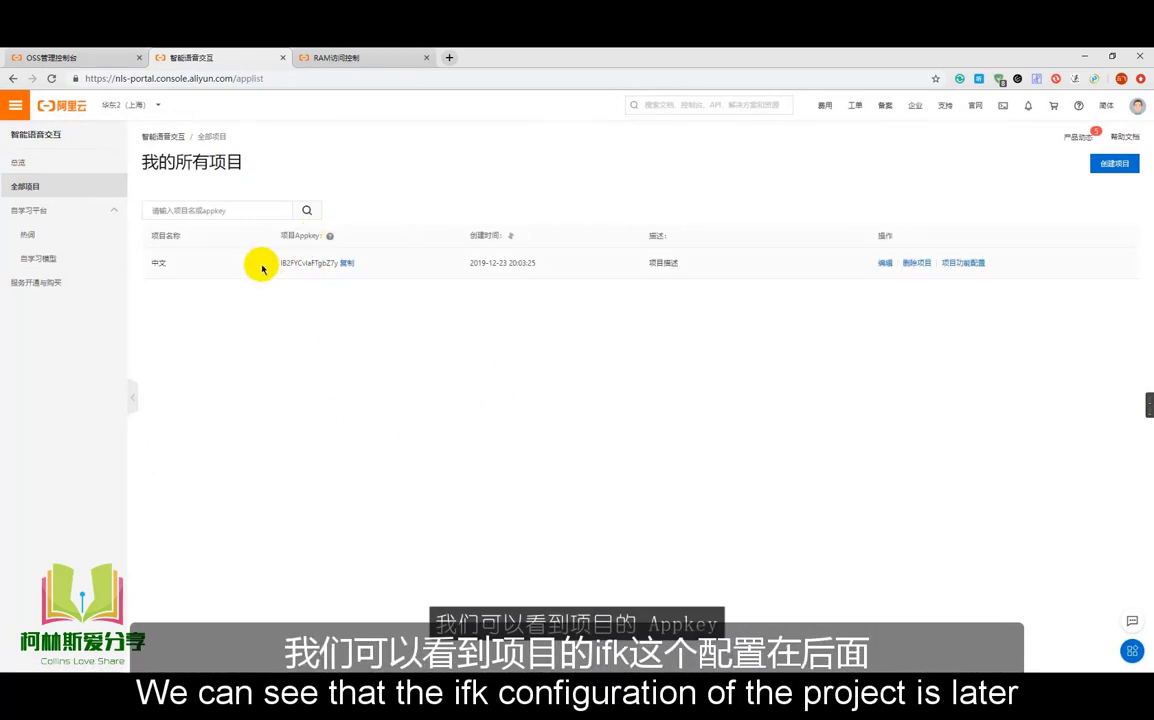
drag(262, 268, 343, 262)
click(348, 263)
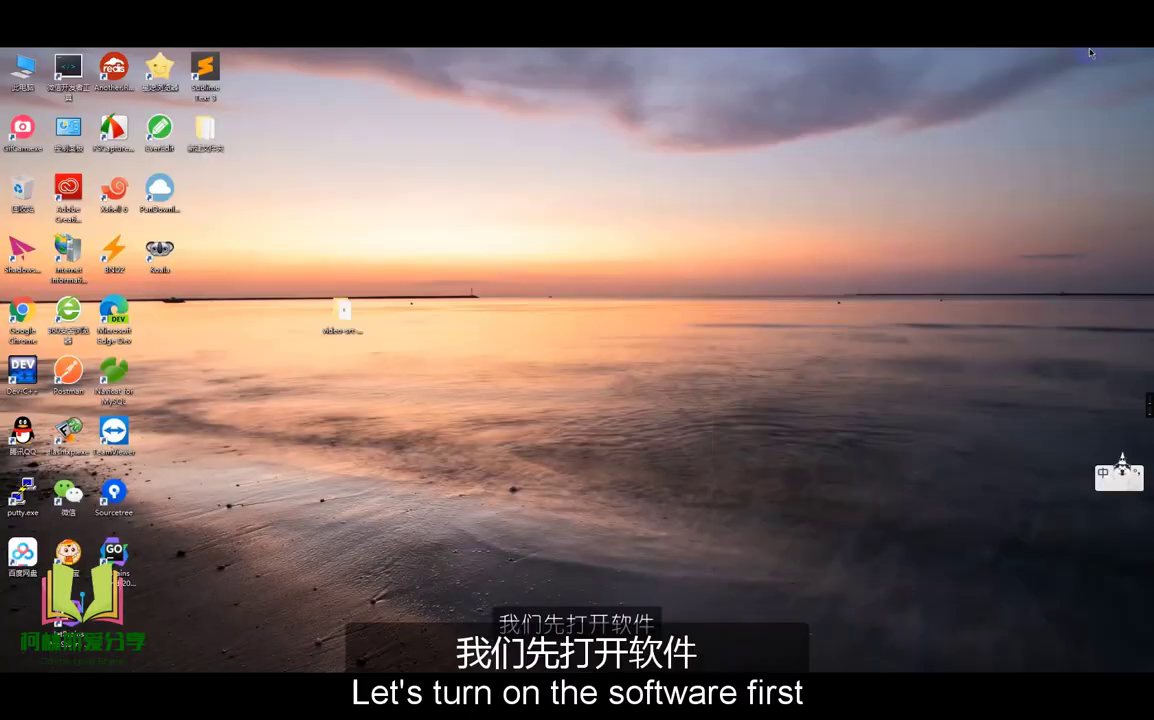
Switch to the desktop, launch videosrt.exe from the video-srt-gui-ffmpeg-0.2.2-x64 folder and minimise the folder window.
double_click(344, 318)
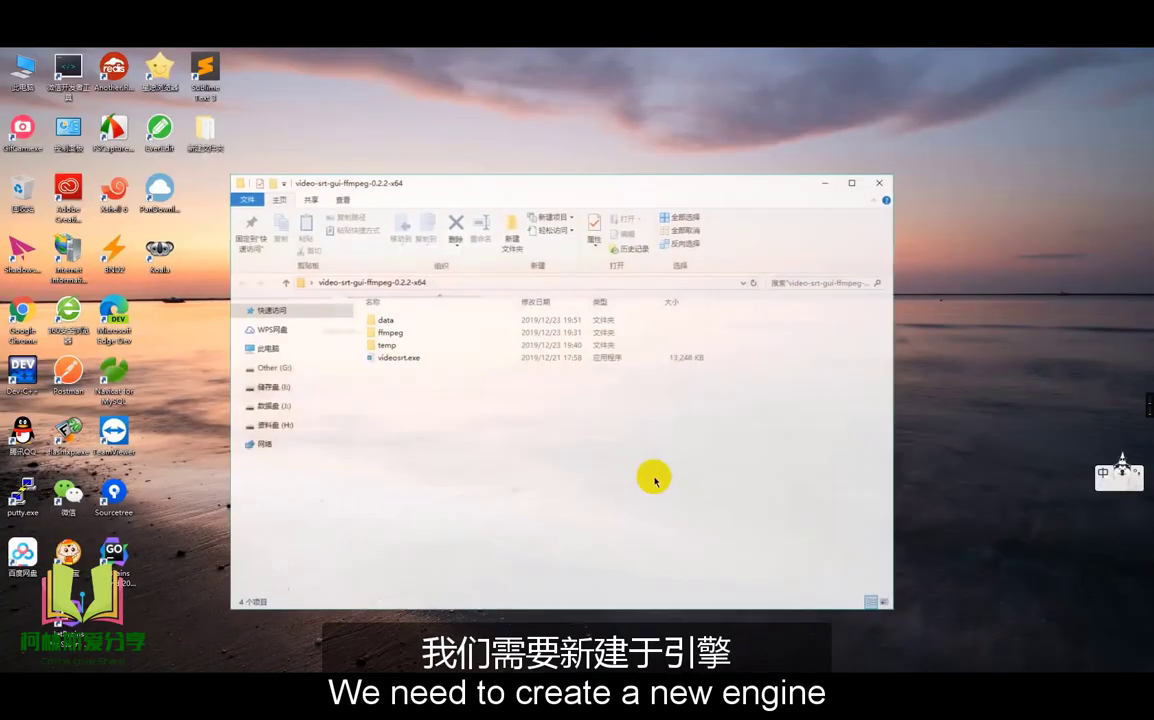
drag(473, 193, 618, 156)
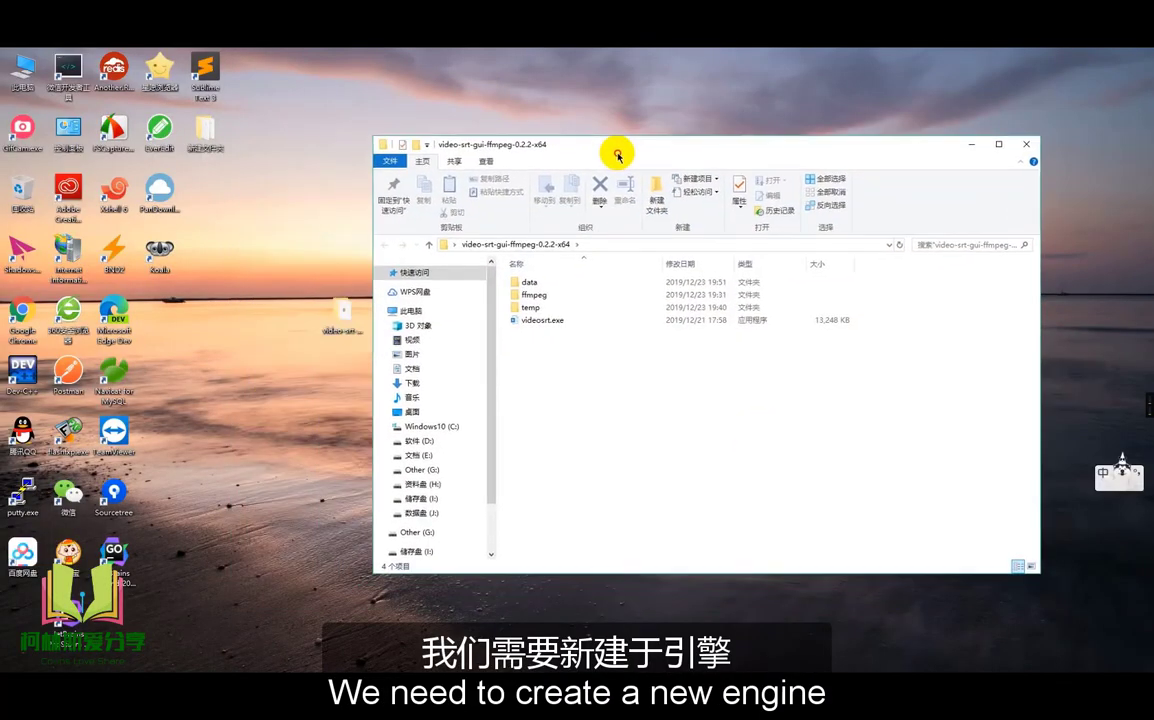
click(590, 321)
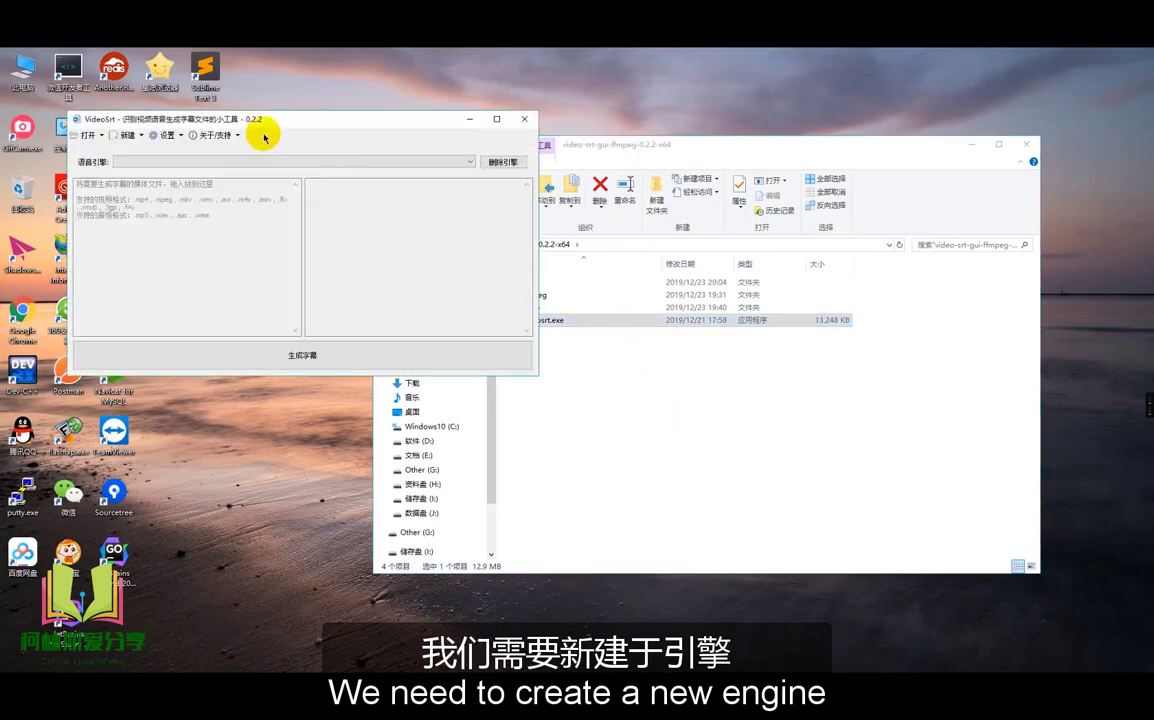
drag(270, 134, 599, 220)
click(970, 144)
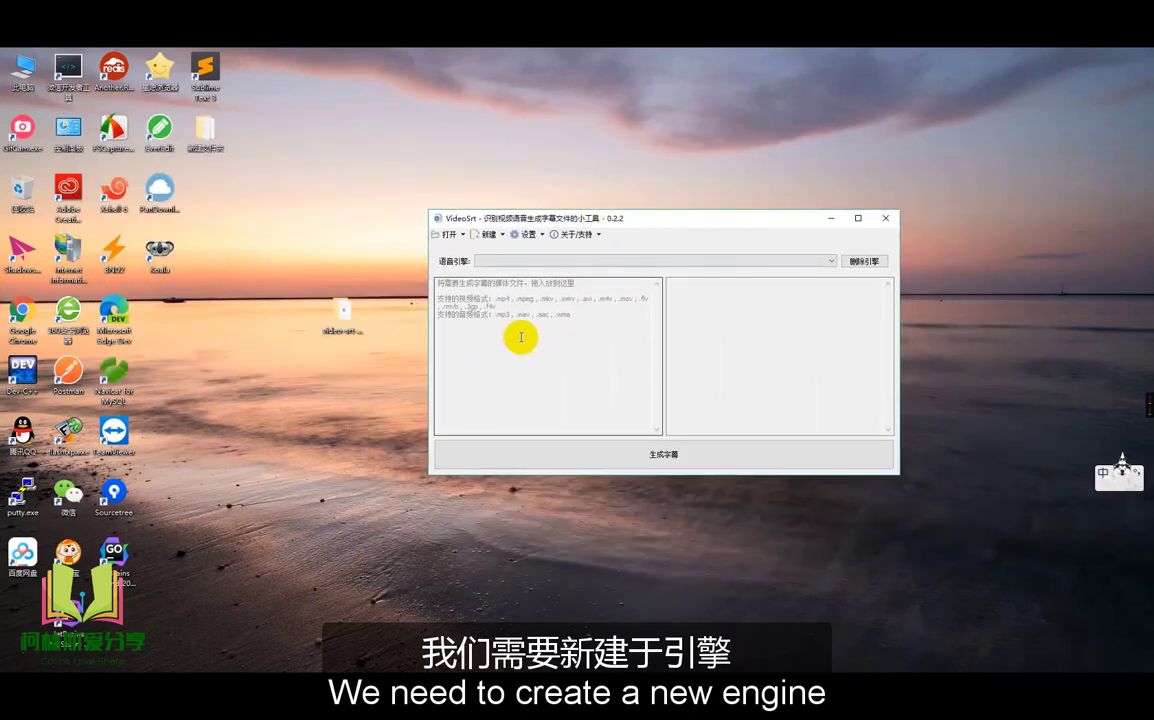
Start a new 语音引擎 in VideoSrt and name it 中文.
click(498, 235)
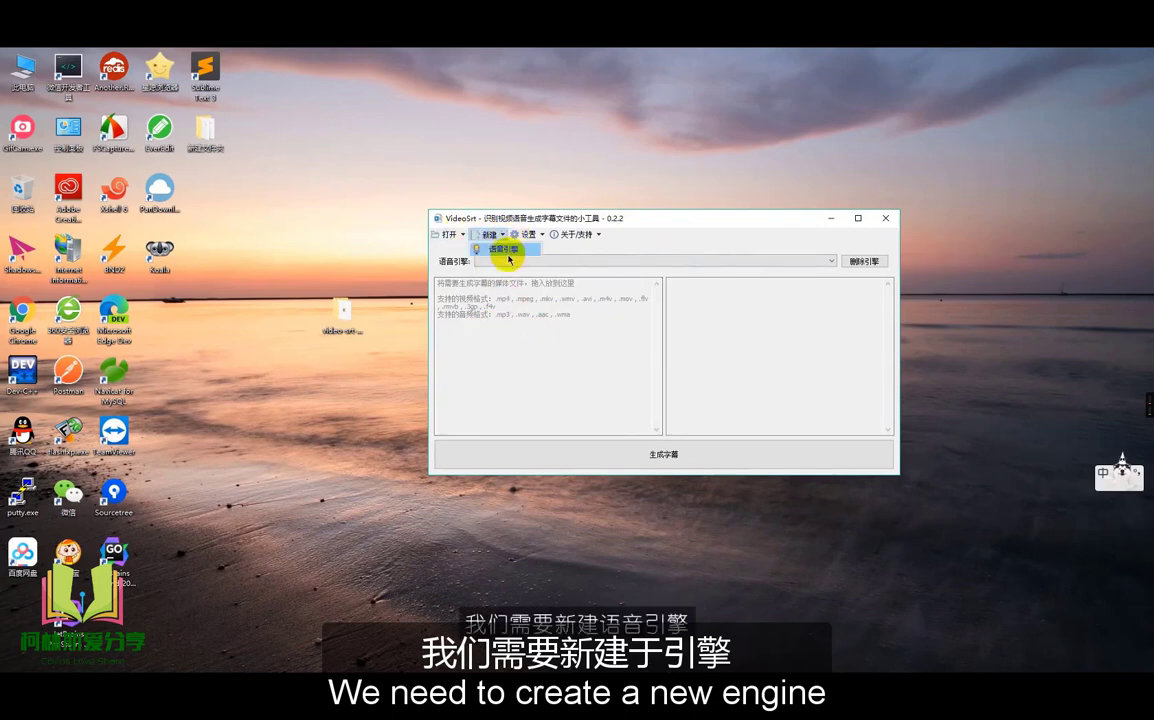
click(528, 234)
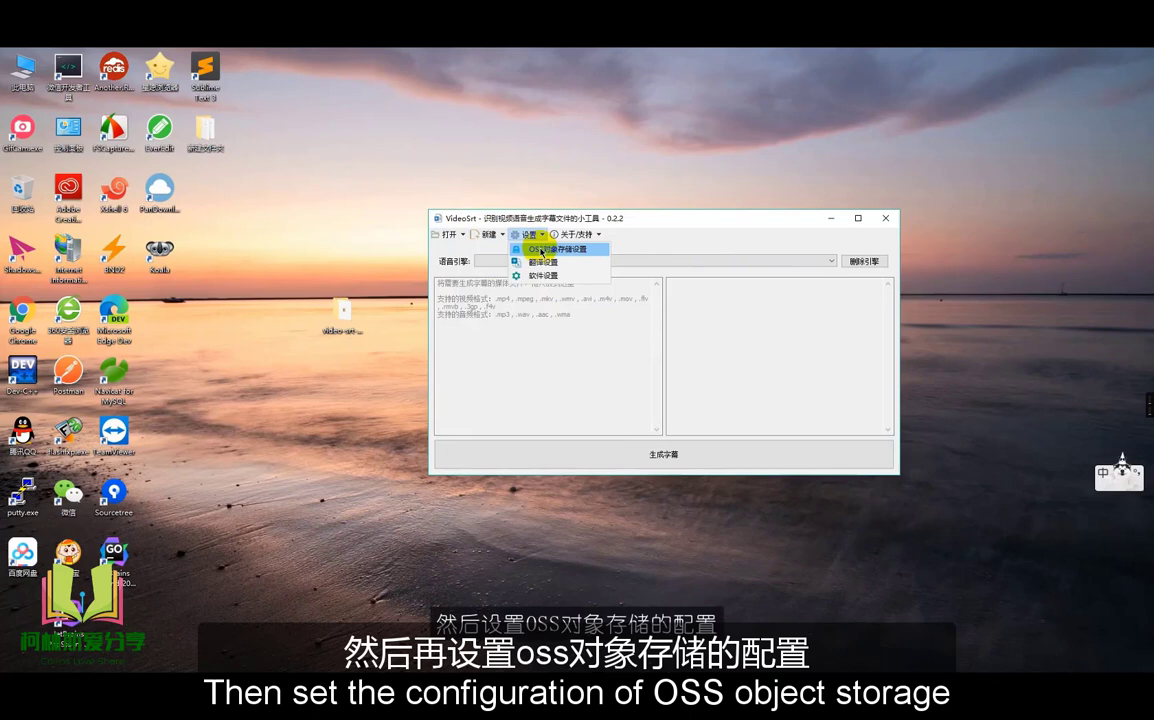
click(489, 236)
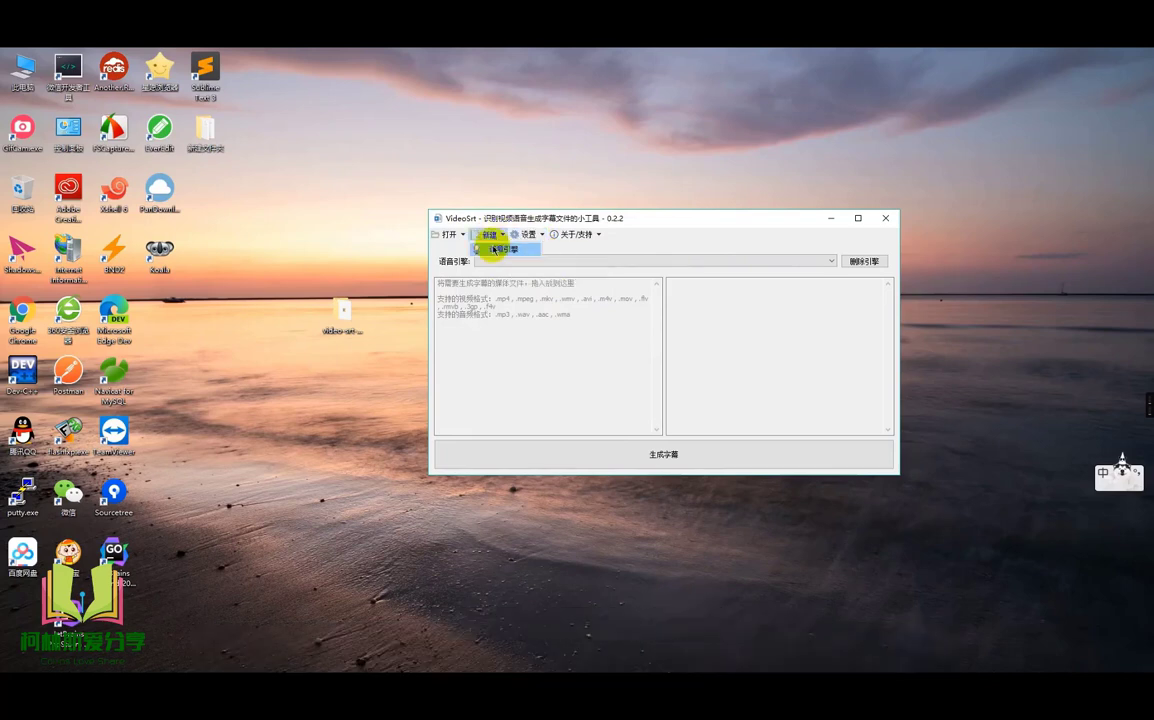
click(490, 249)
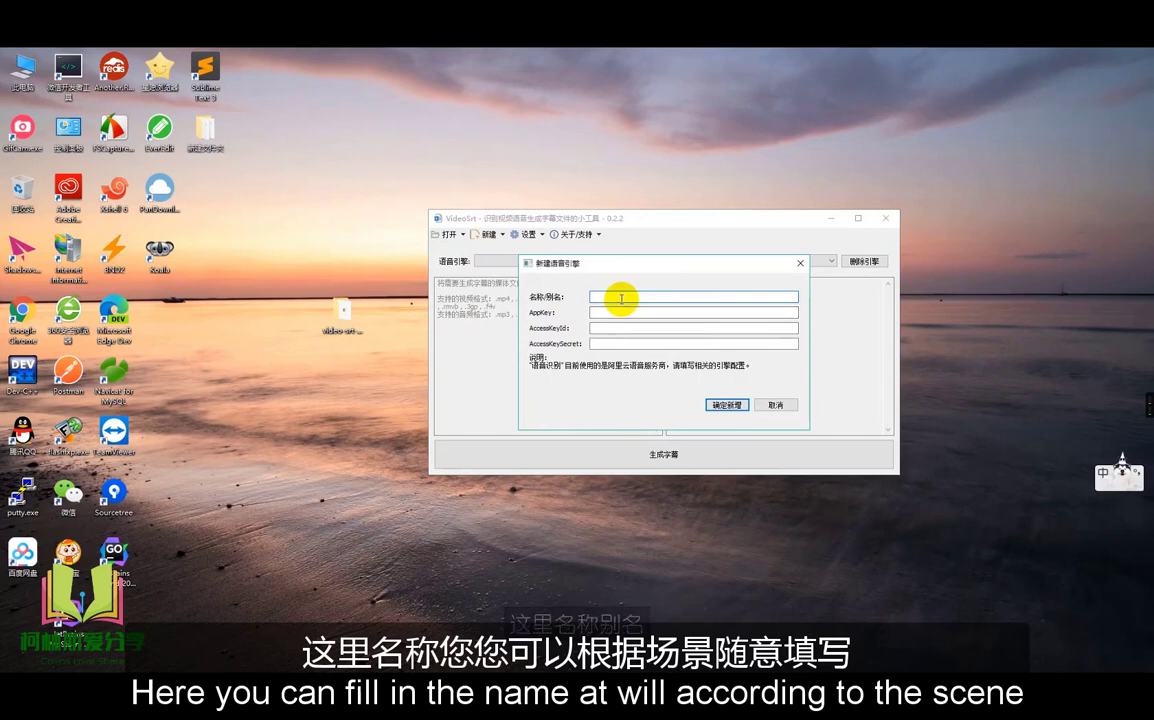
text(中文)
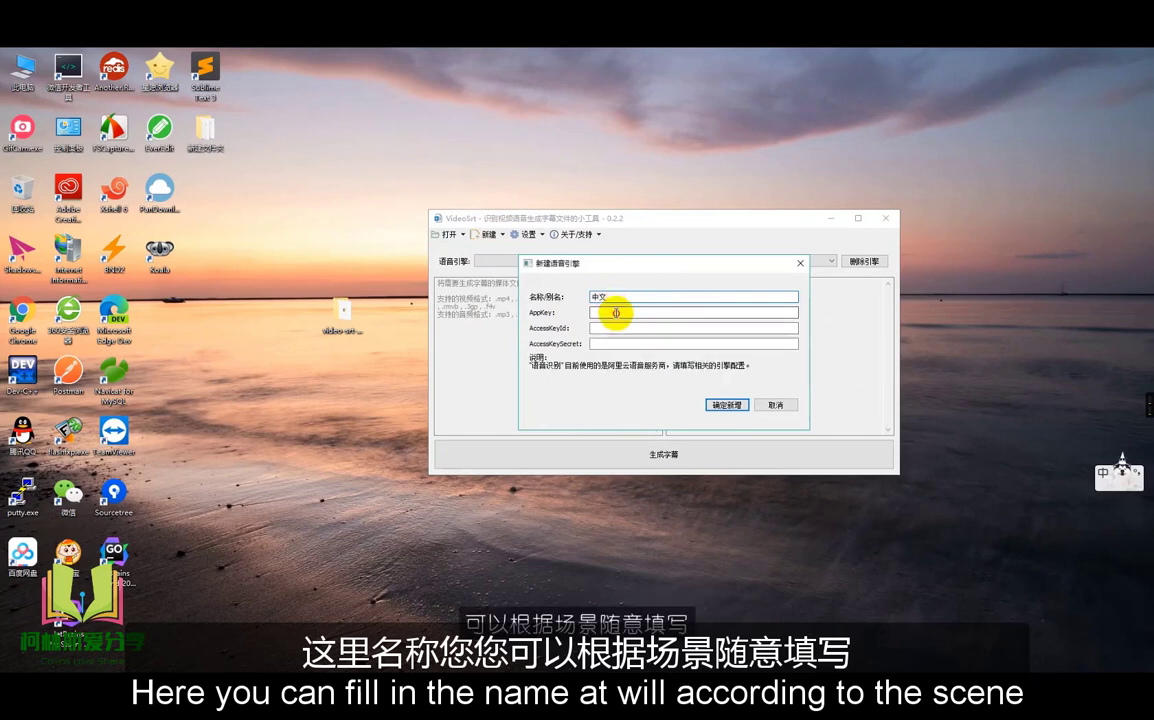
click(618, 329)
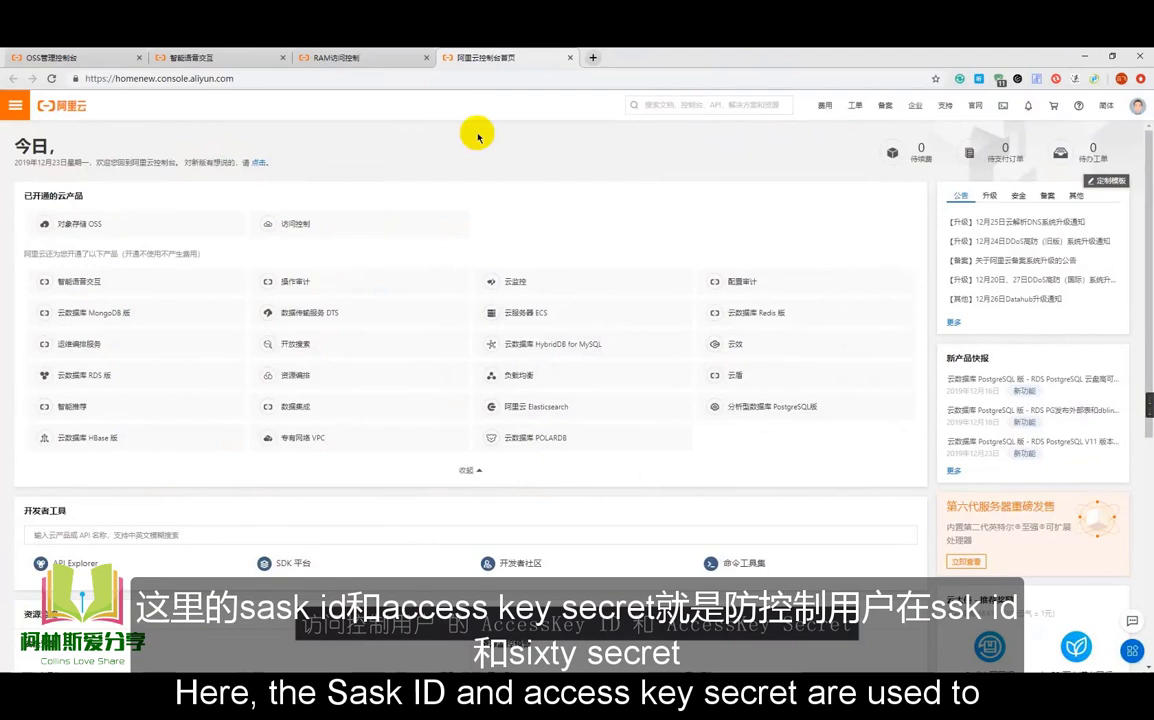
Switch to the RAM访问控制 console in the browser and view the test user's details and AccessKey list.
click(340, 57)
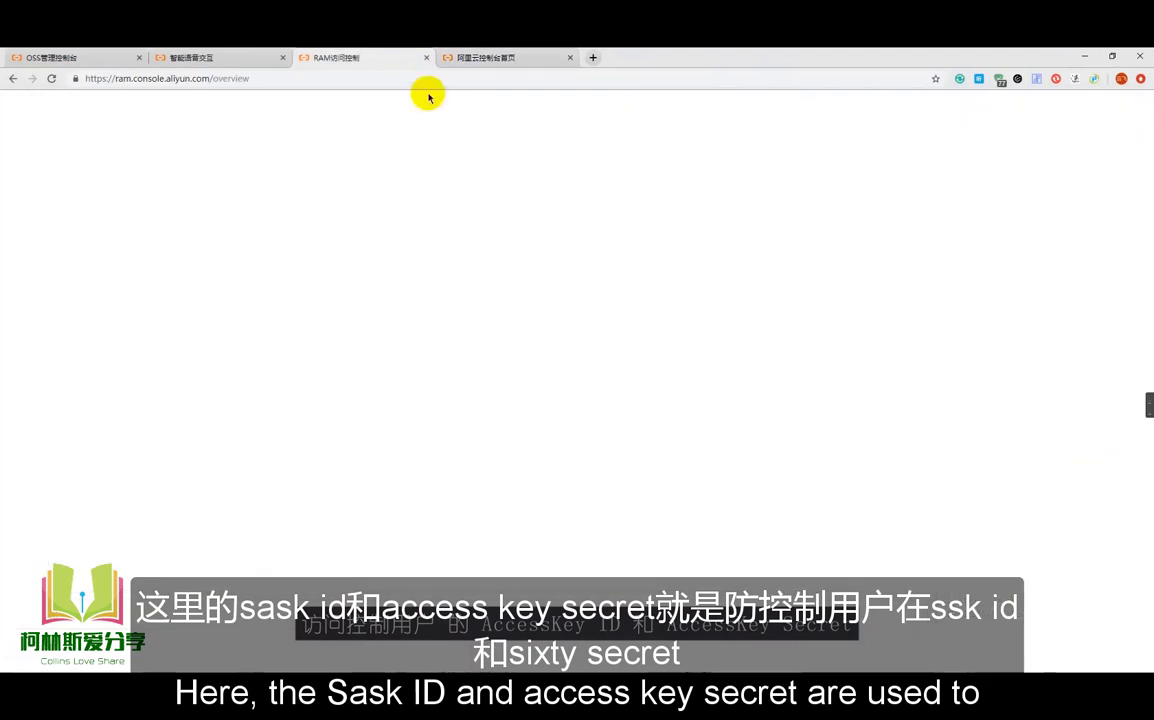
click(157, 211)
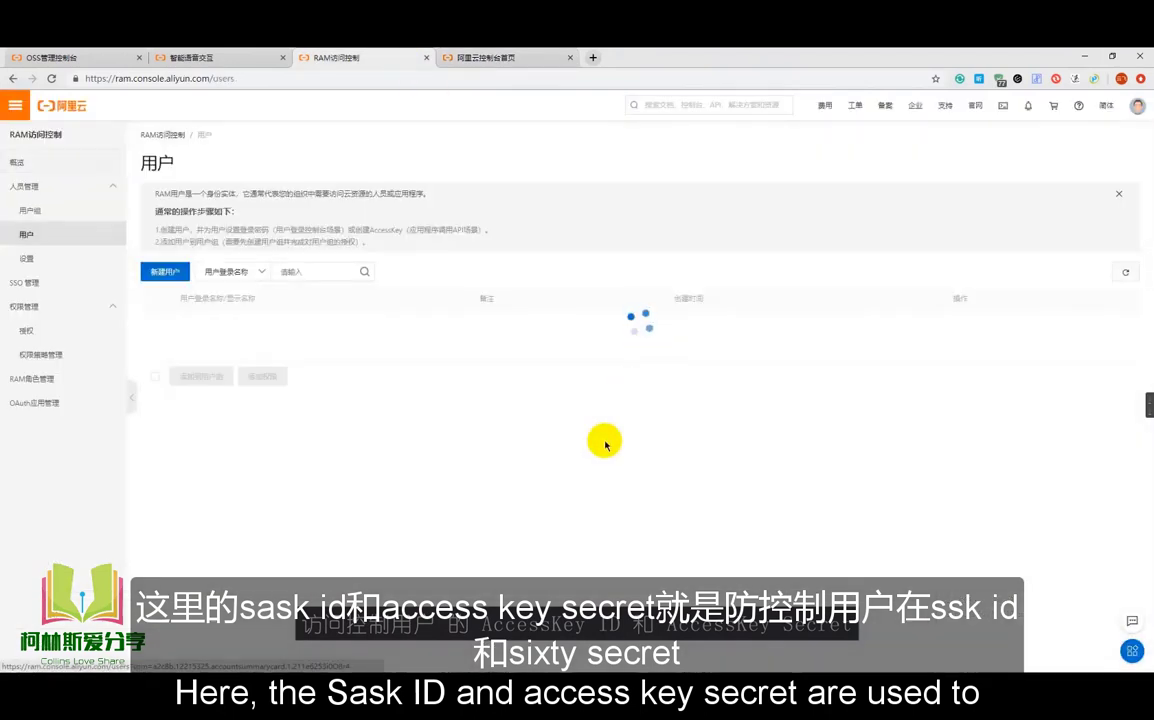
click(262, 322)
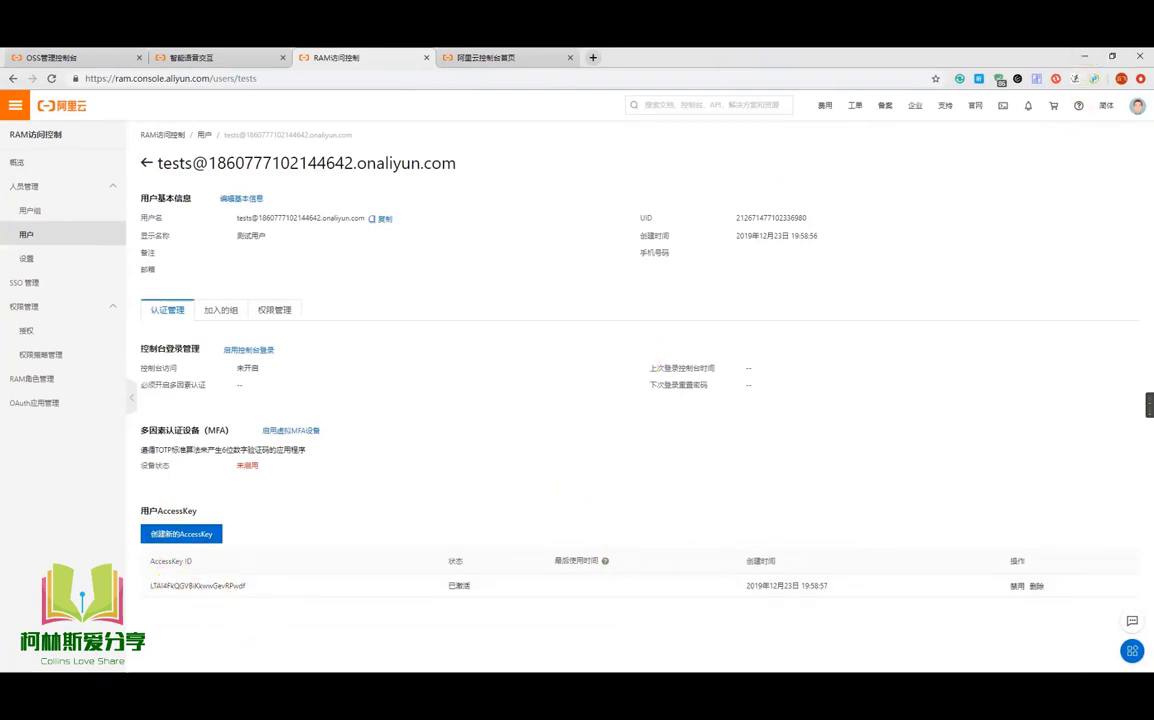
Copy the AccessKeyId from the user information sheet in WPS into the new VideoSrt engine's AccessKeyId.
key(alt+Tab)
double_click(137, 187)
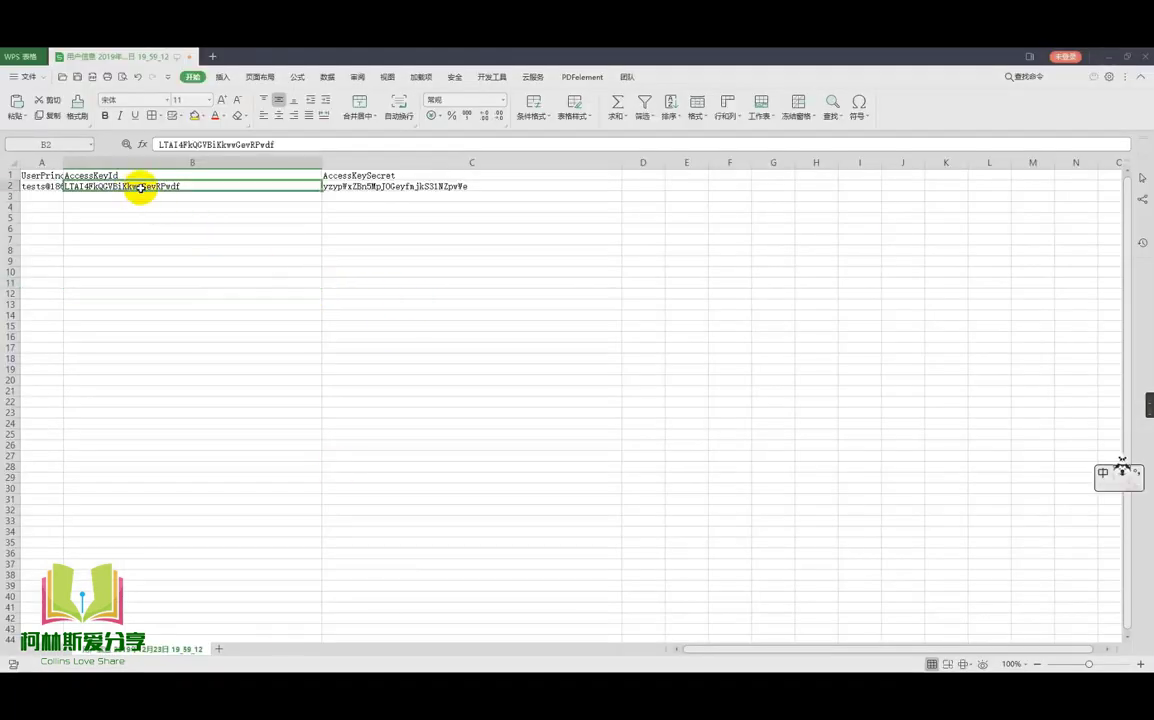
drag(185, 186, 46, 186)
key(ctrl+c)
click(330, 564)
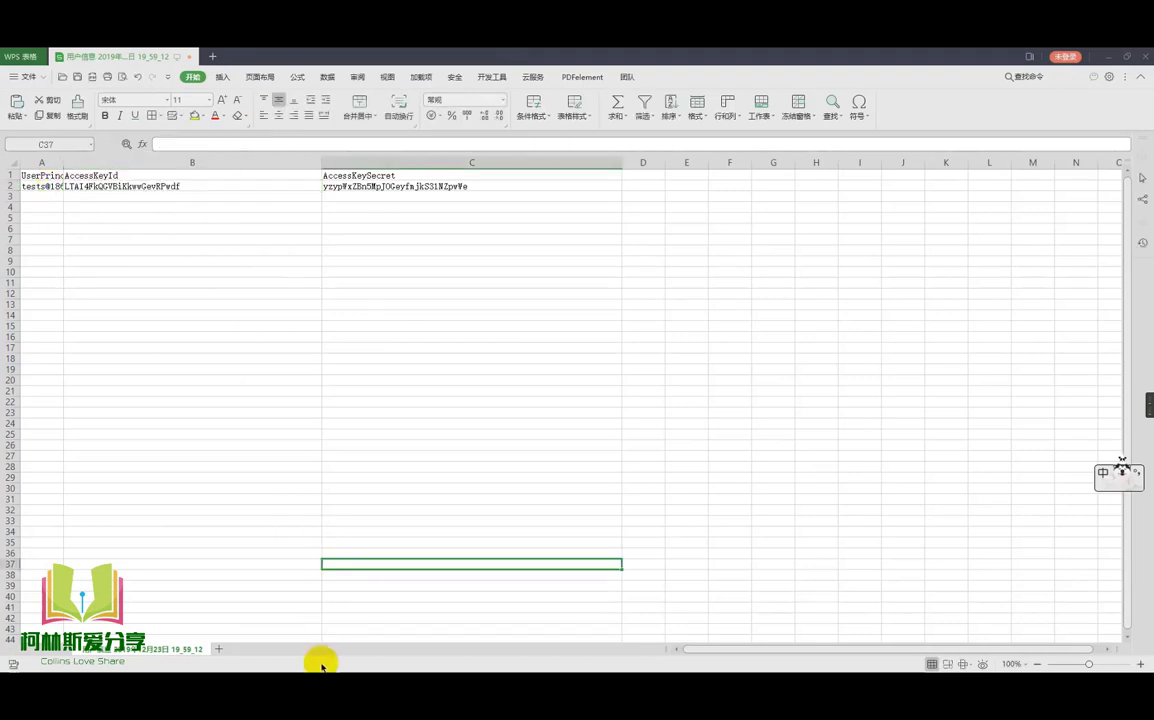
key(alt+Tab)
click(600, 327)
key(ctrl+v)
Copy the AccessKeySecret from the WPS sheet into the new VideoSrt engine's AccessKeySecret.
key(alt+Tab)
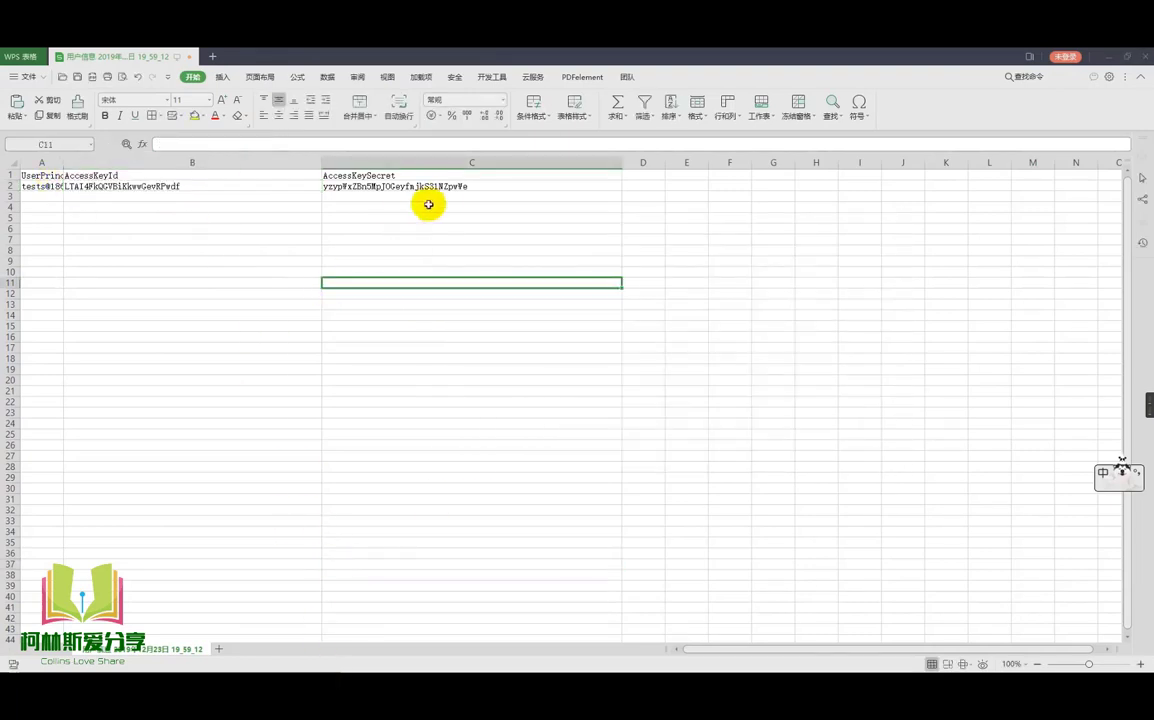
click(449, 189)
double_click(493, 189)
drag(493, 187, 299, 180)
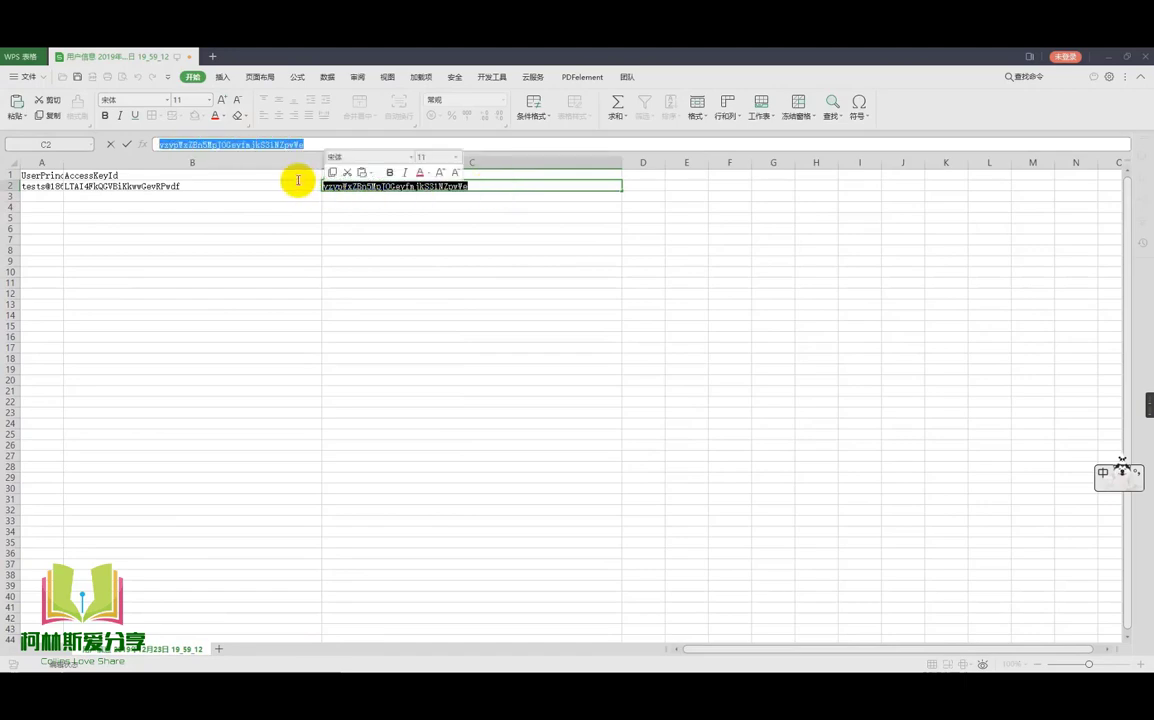
key(ctrl+c)
click(399, 335)
key(alt+Tab)
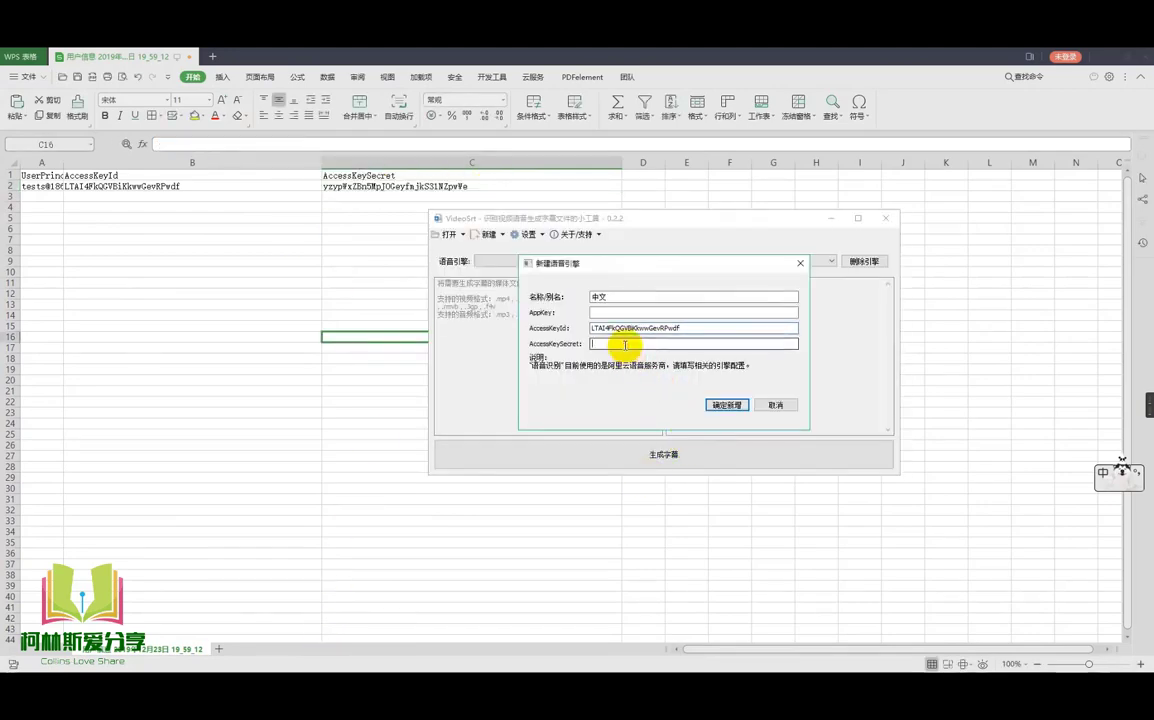
key(ctrl+v)
Copy the 中文 project's Appkey from the 智能语音交互 console into the new VideoSrt engine and confirm adding the engine.
click(260, 387)
key(alt+Tab)
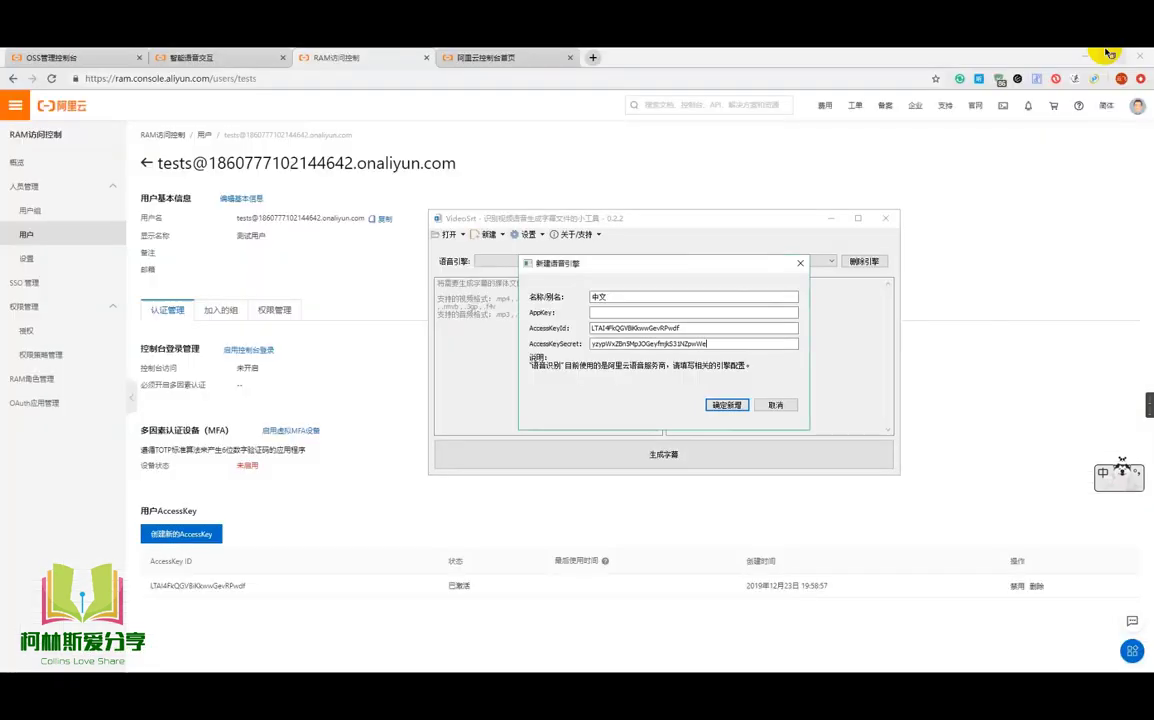
click(218, 56)
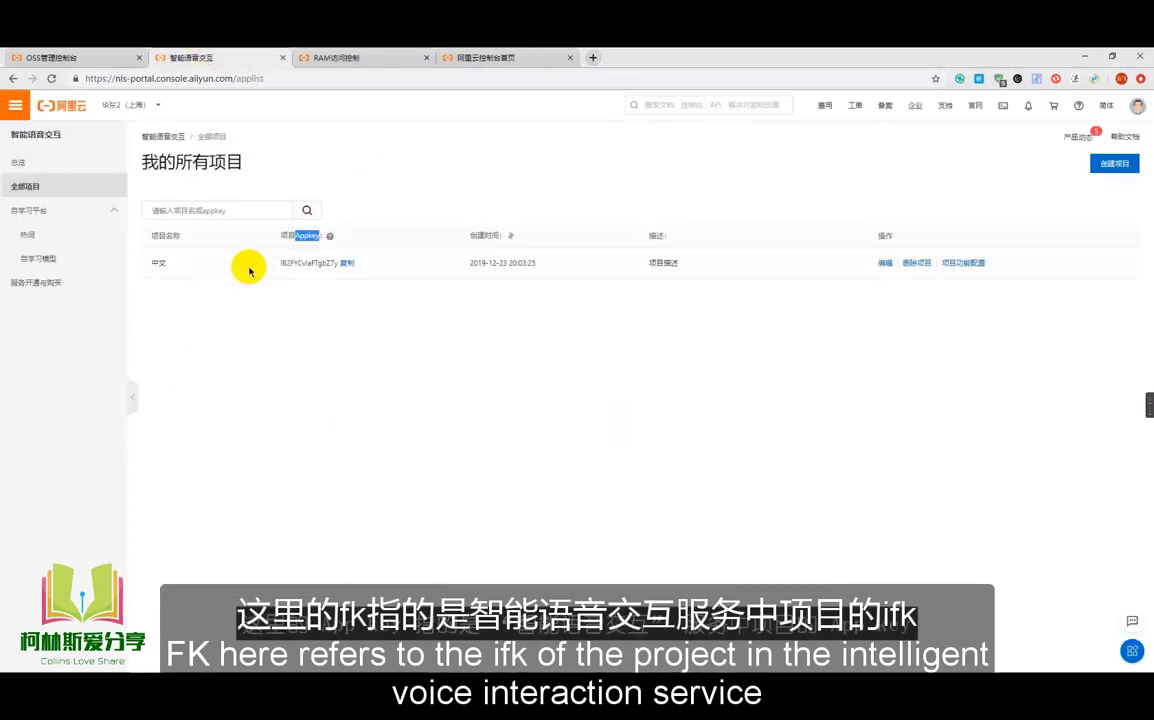
click(347, 263)
key(alt+Tab)
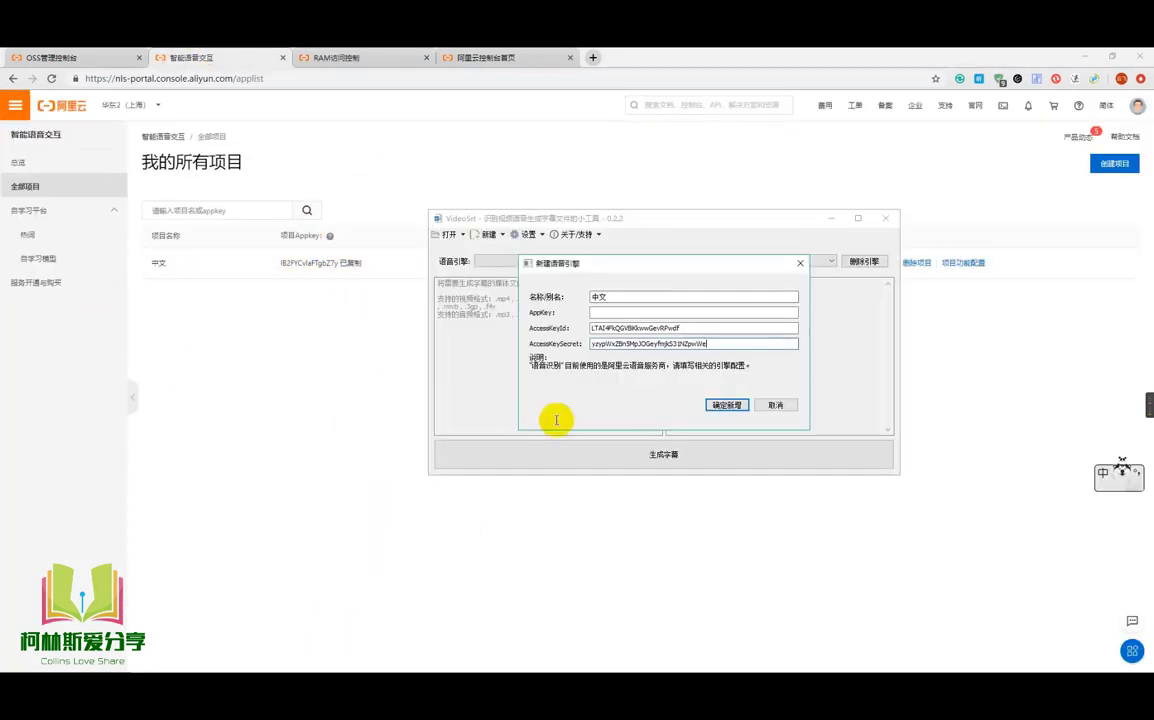
click(650, 313)
key(ctrl+v)
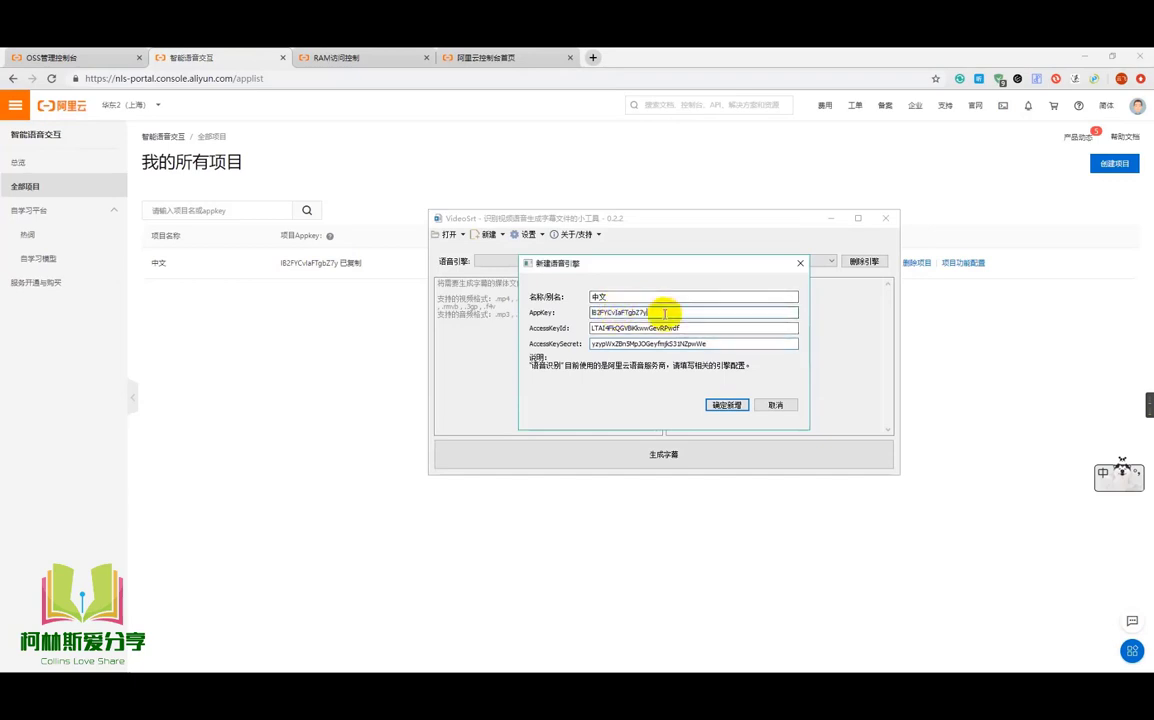
click(729, 407)
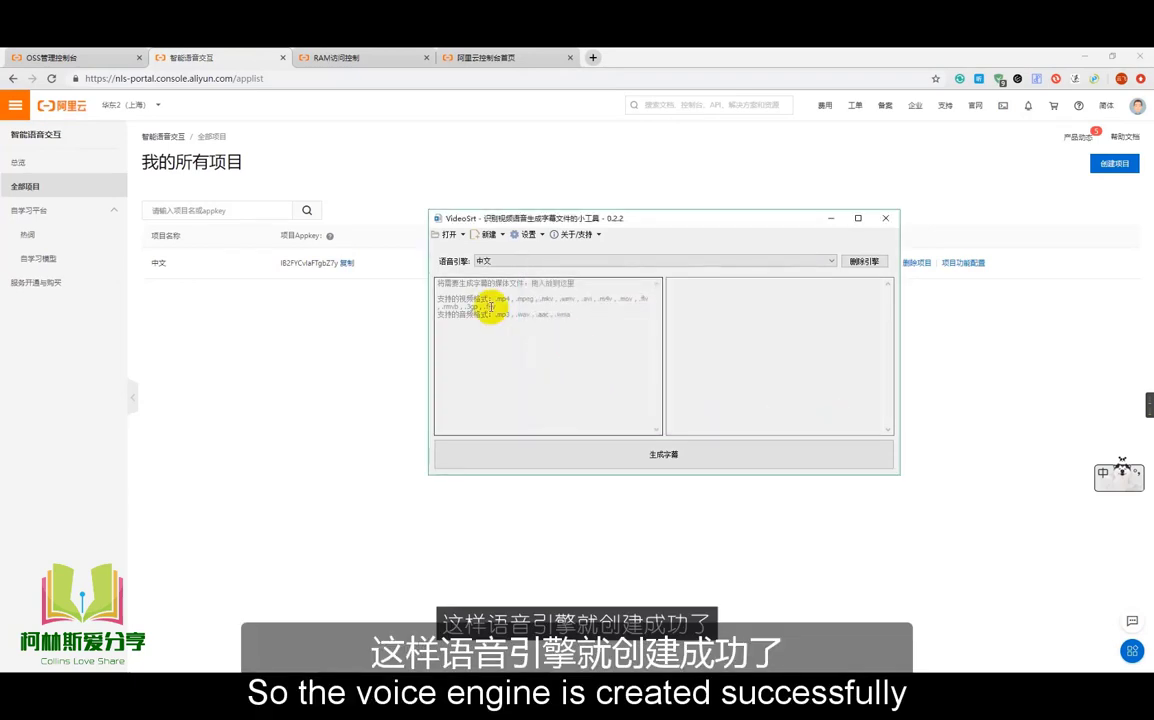
Open VideoSrt's OSS对象存储设置 and fill in the AccessKeyId copied from the WPS sheet.
click(522, 234)
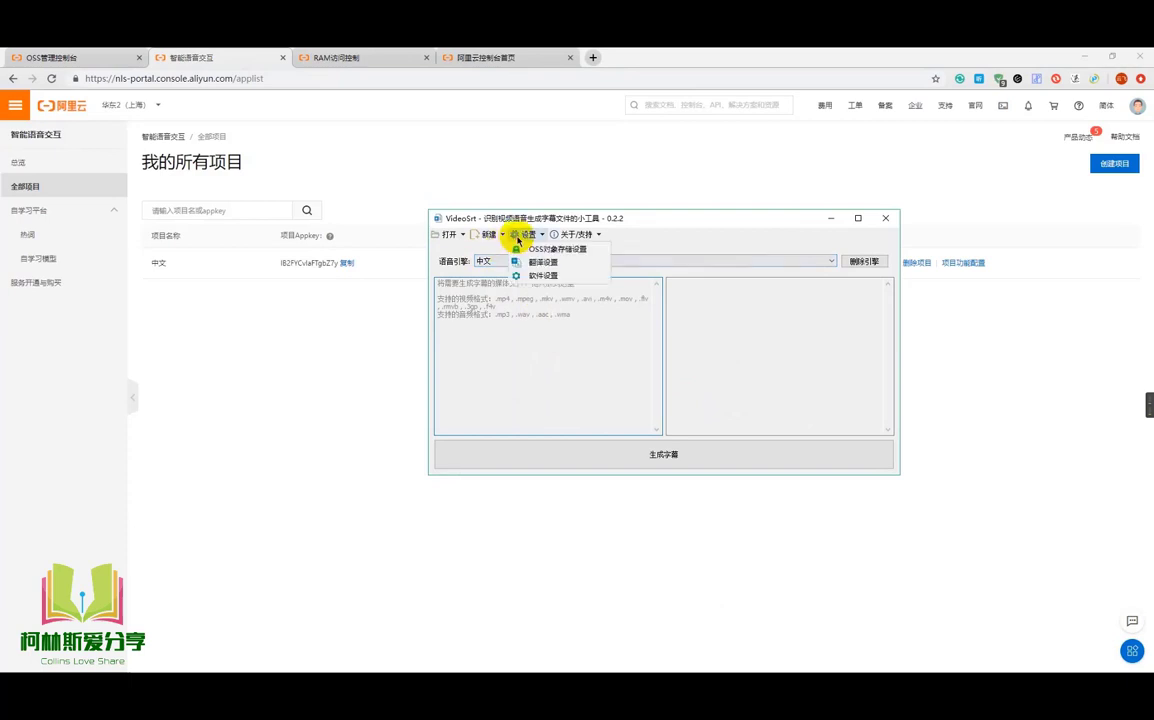
click(522, 249)
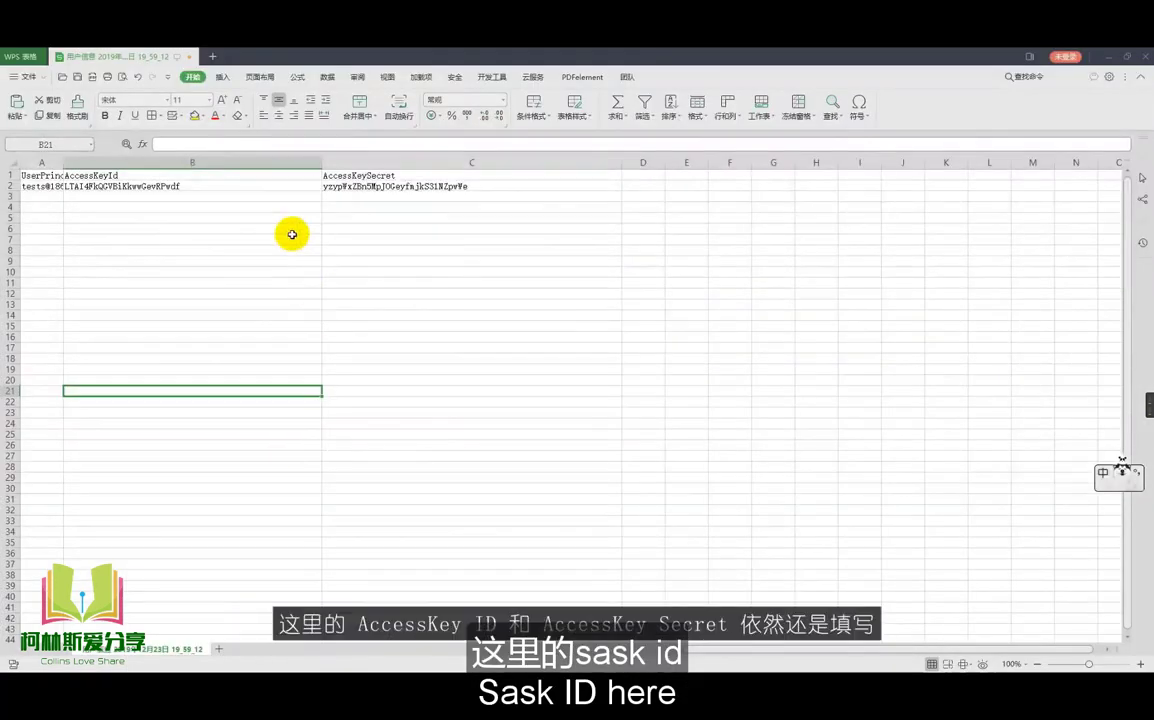
click(193, 188)
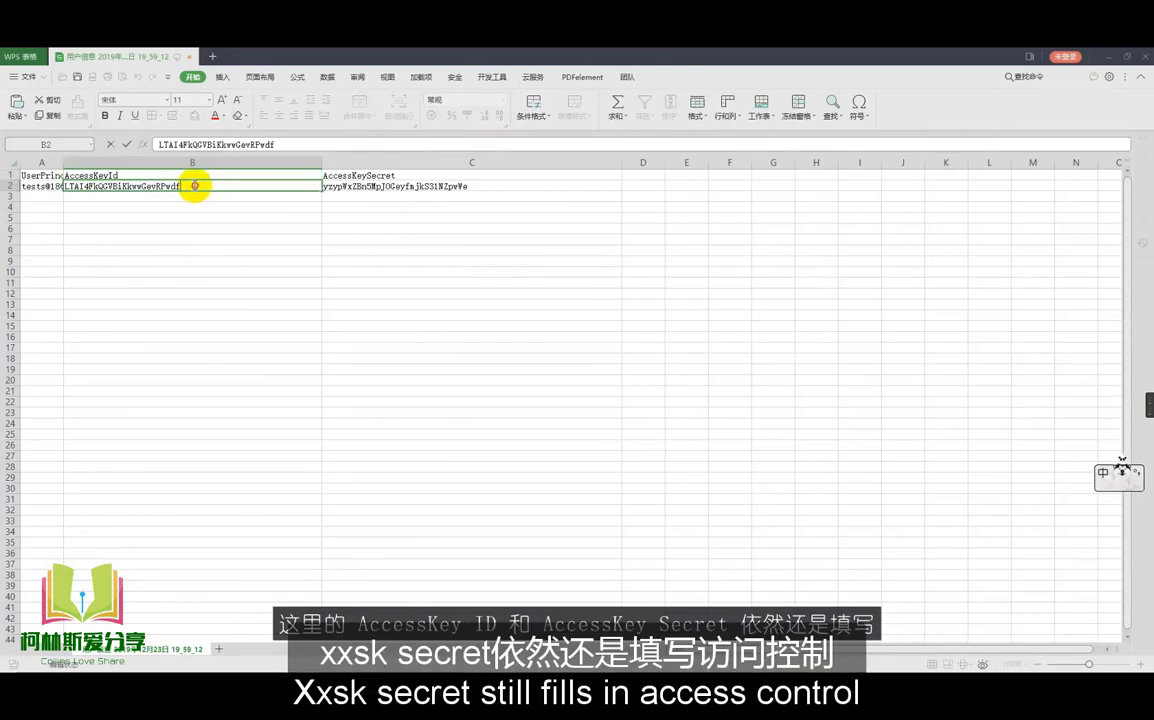
double_click(193, 186)
drag(193, 186, 70, 181)
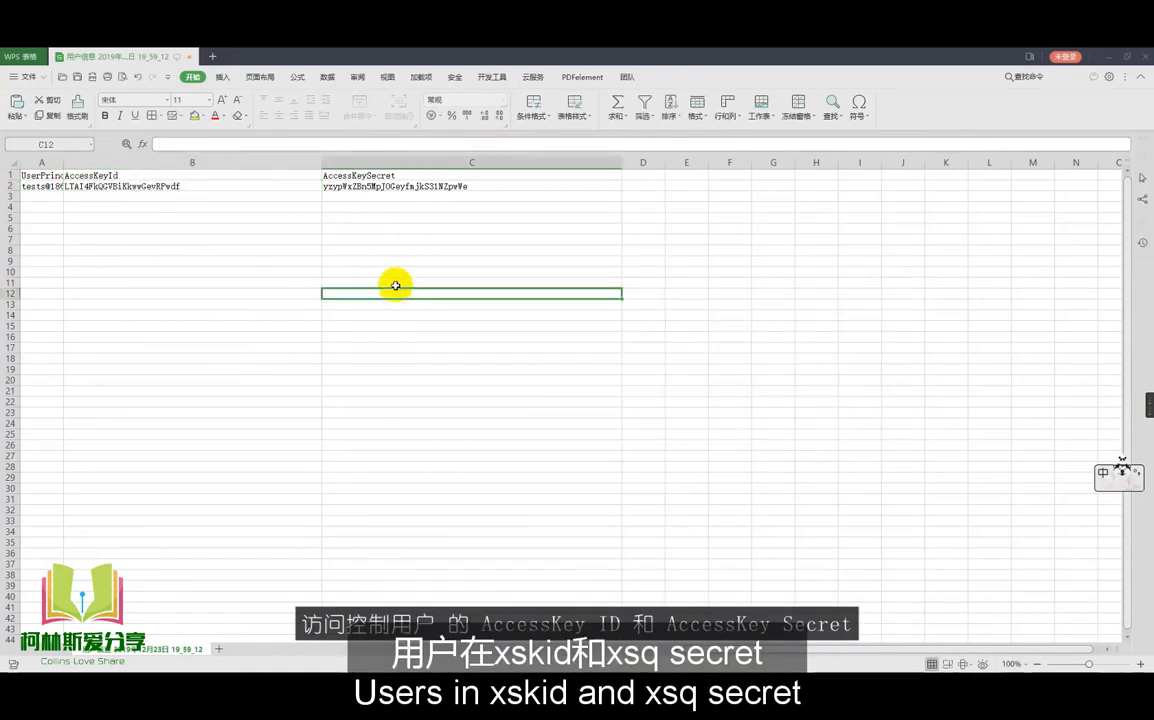
Copy the AccessKeySecret from the WPS sheet into VideoSrt's OSS settings and minimise the spreadsheet.
click(414, 188)
double_click(495, 186)
drag(495, 186, 291, 198)
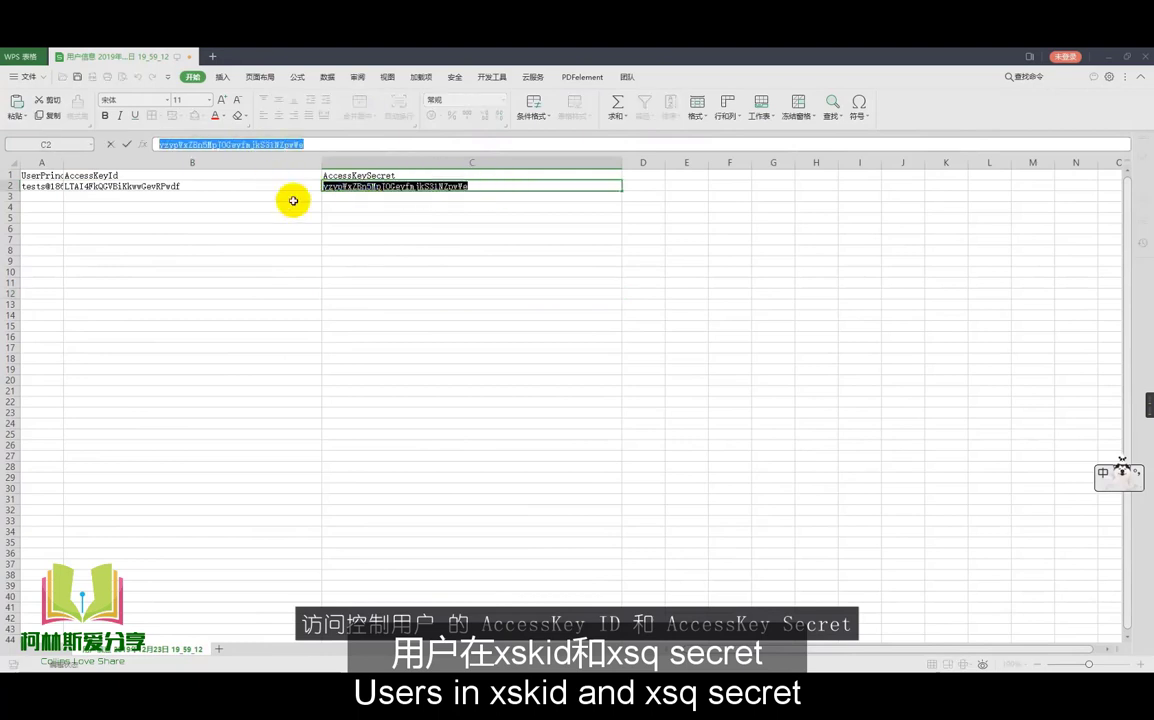
click(506, 306)
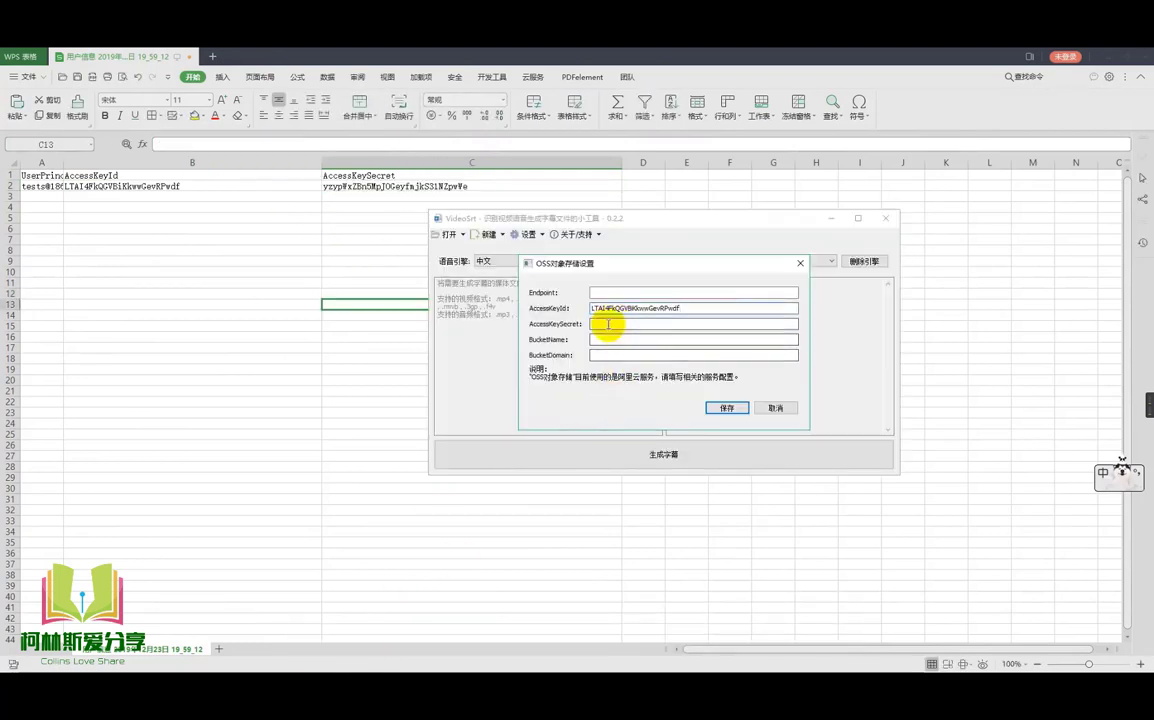
click(300, 347)
click(1110, 60)
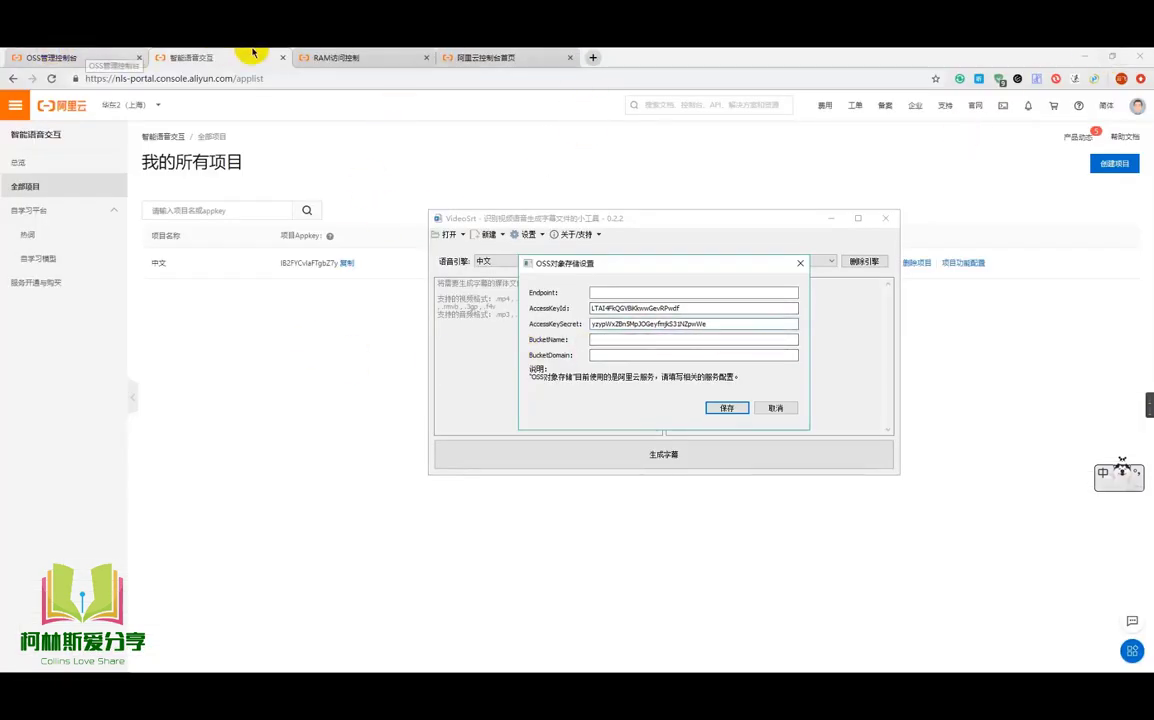
Copy the bucket name test-srt from the OSS管理控制台 overview into the BucketName of VideoSrt's OSS settings.
click(325, 54)
click(487, 56)
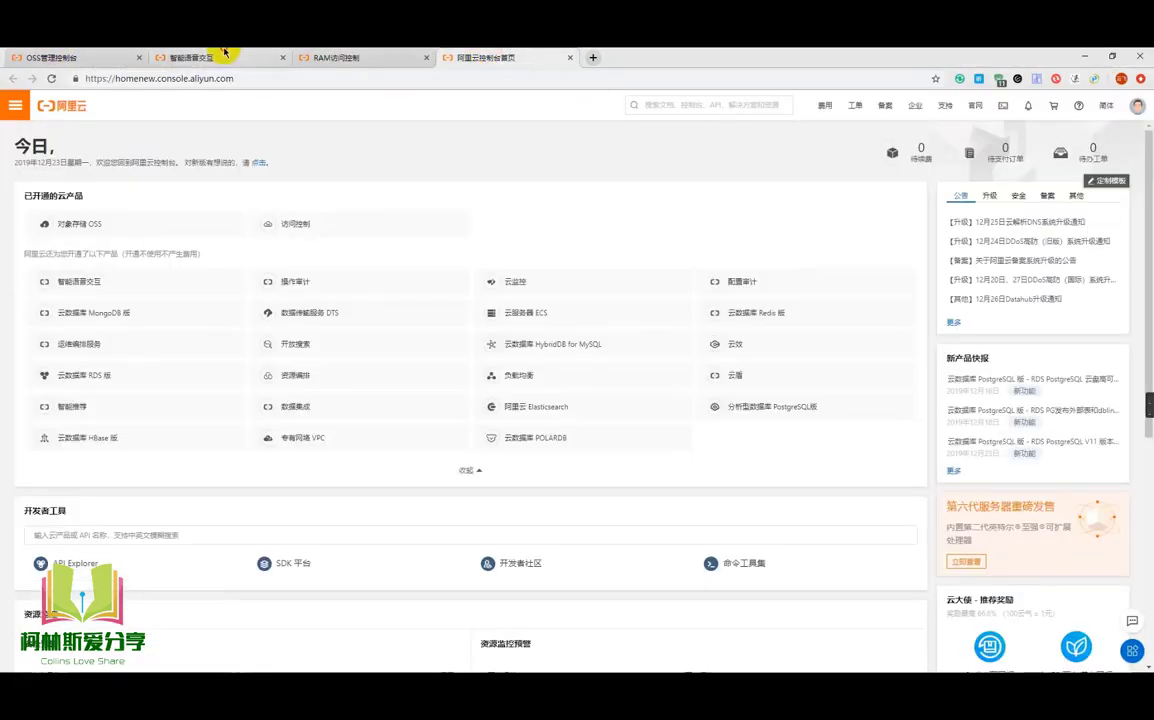
click(224, 54)
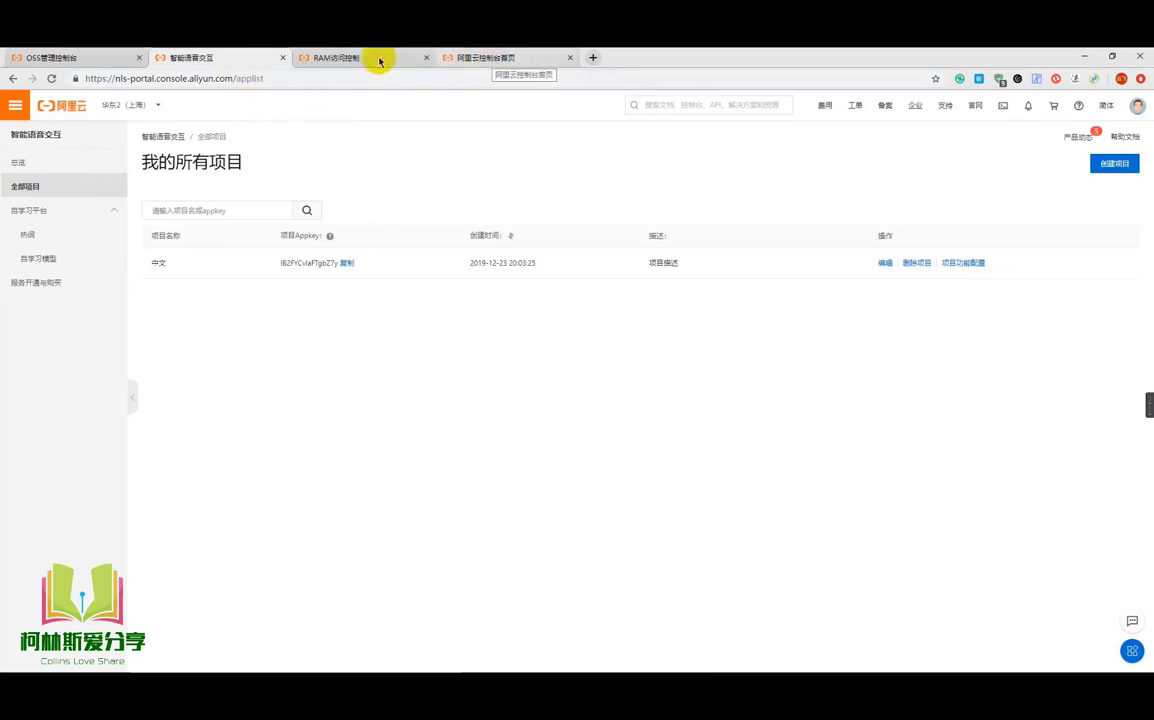
click(40, 57)
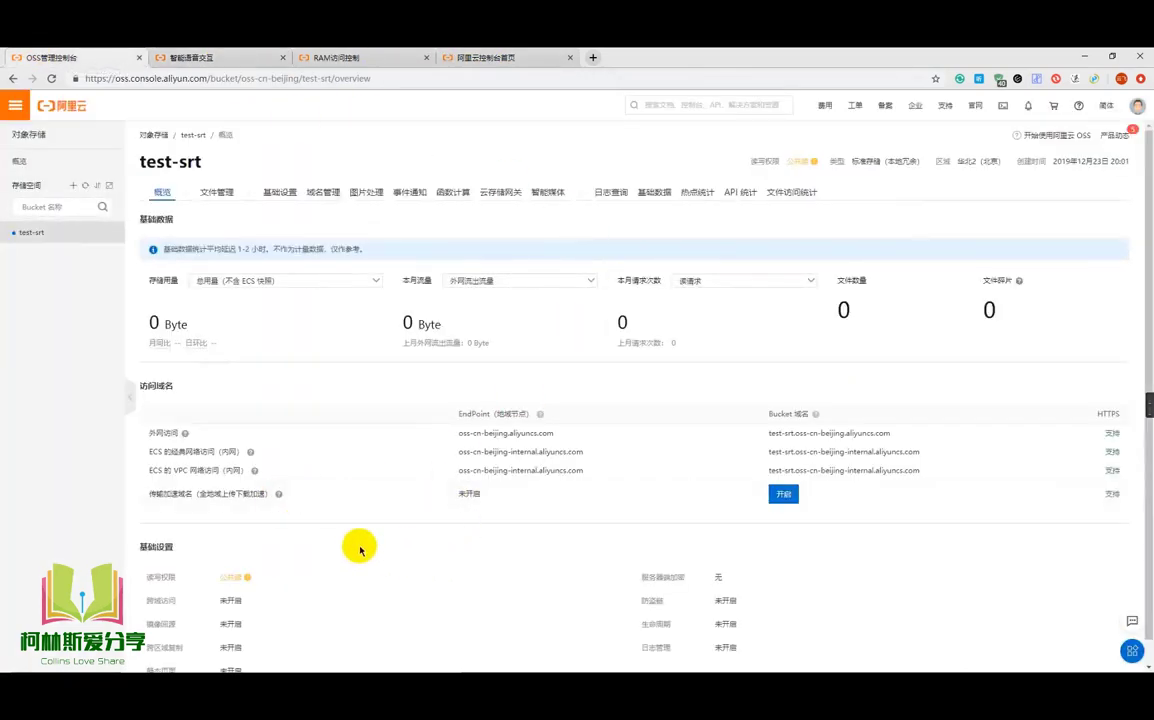
click(283, 668)
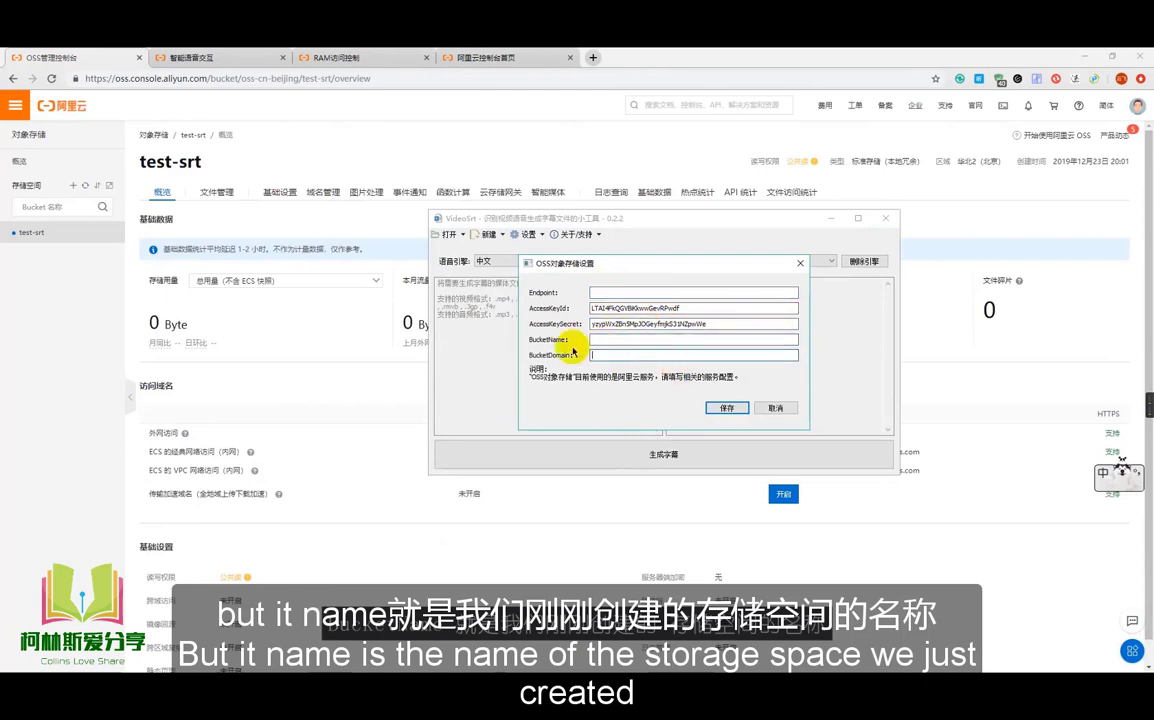
drag(205, 162, 136, 160)
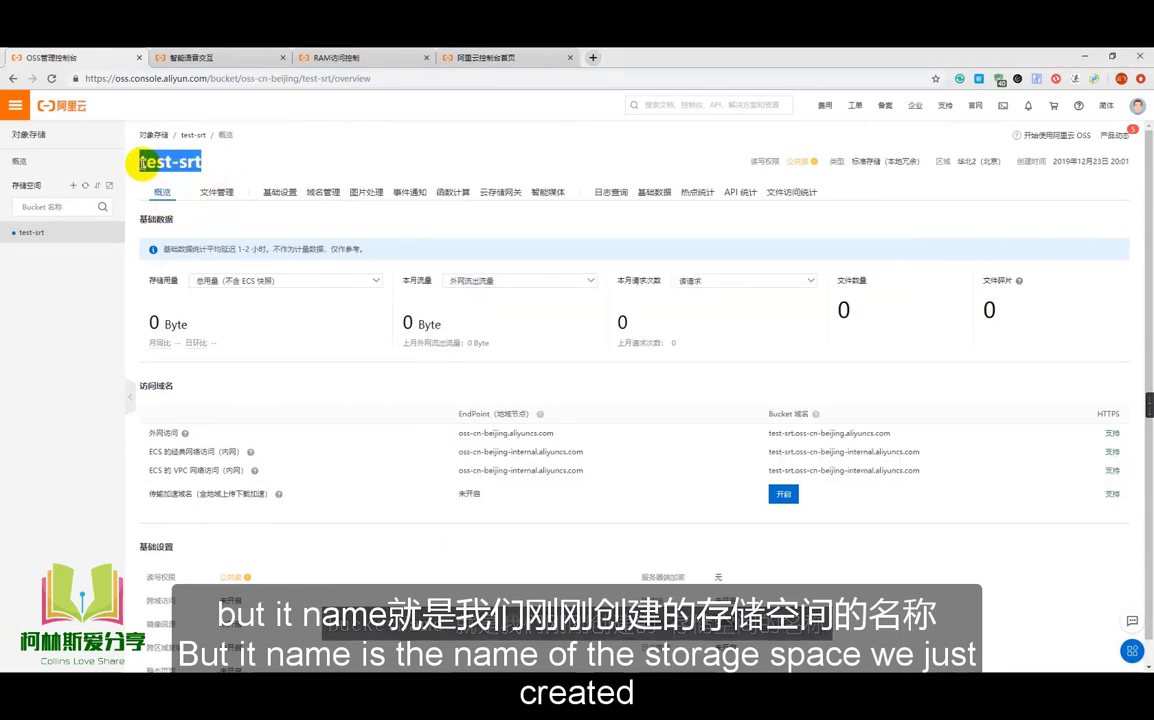
click(275, 150)
key(alt+Tab)
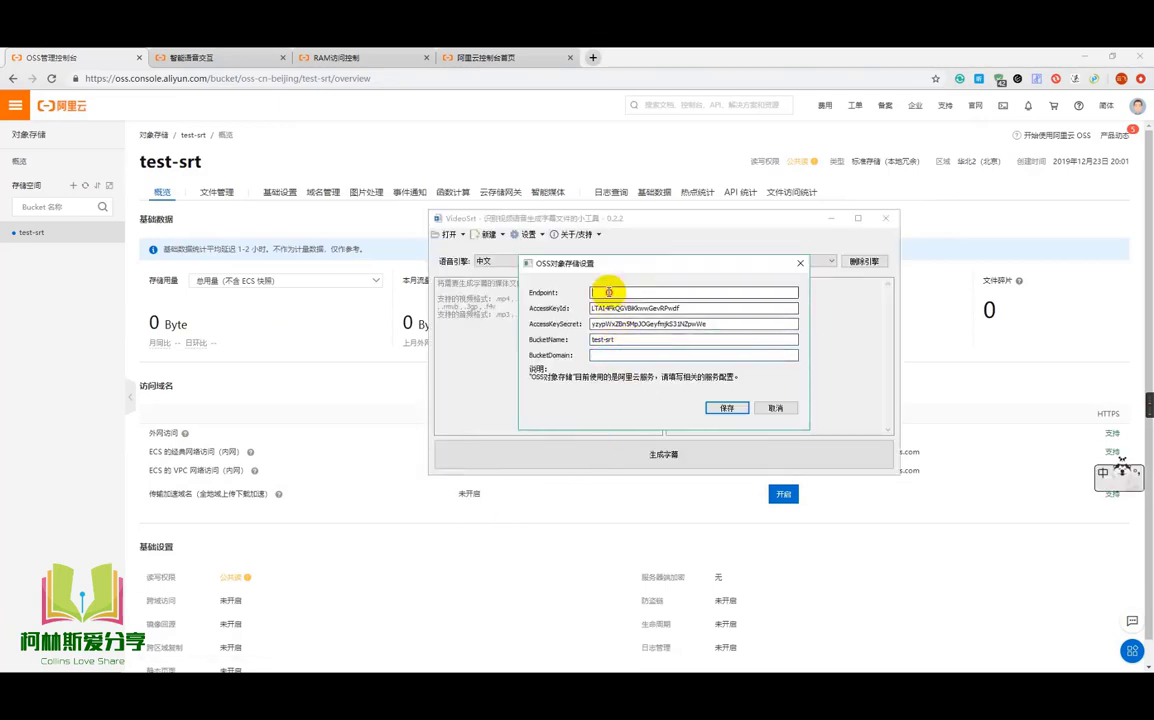
Copy the 外网访问 EndPoint oss-cn-beijing.aliyuncs.com from the bucket overview into VideoSrt's OSS Endpoint.
key(alt+Tab)
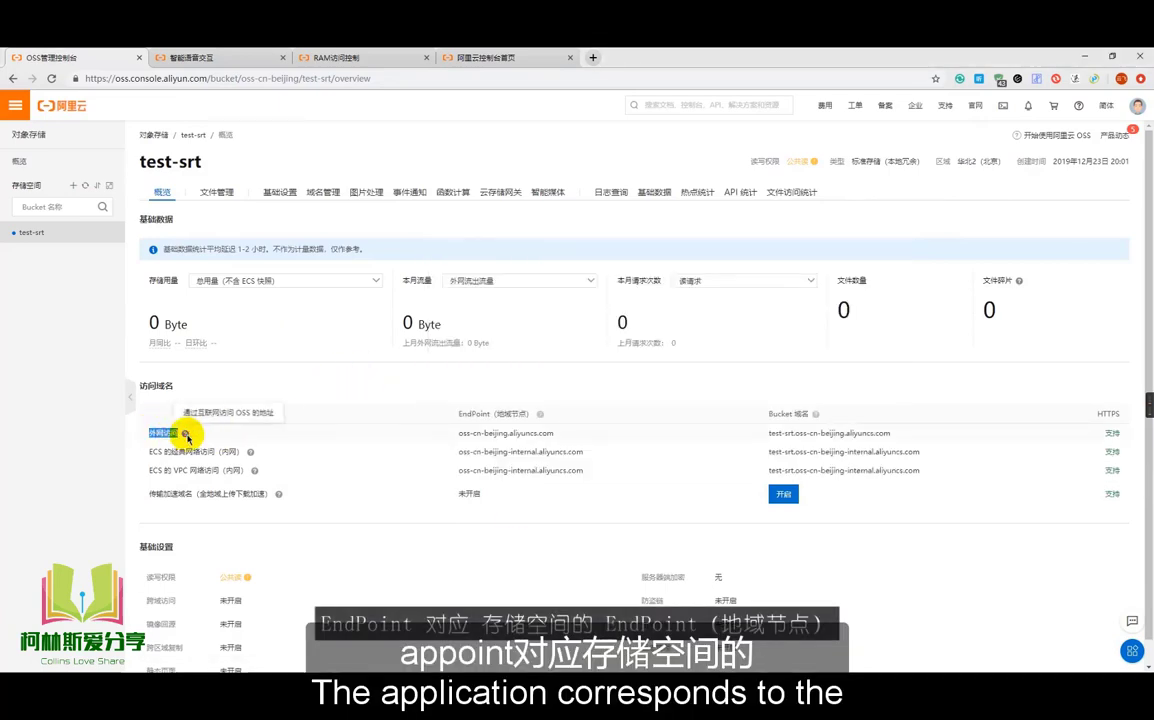
click(448, 420)
click(443, 417)
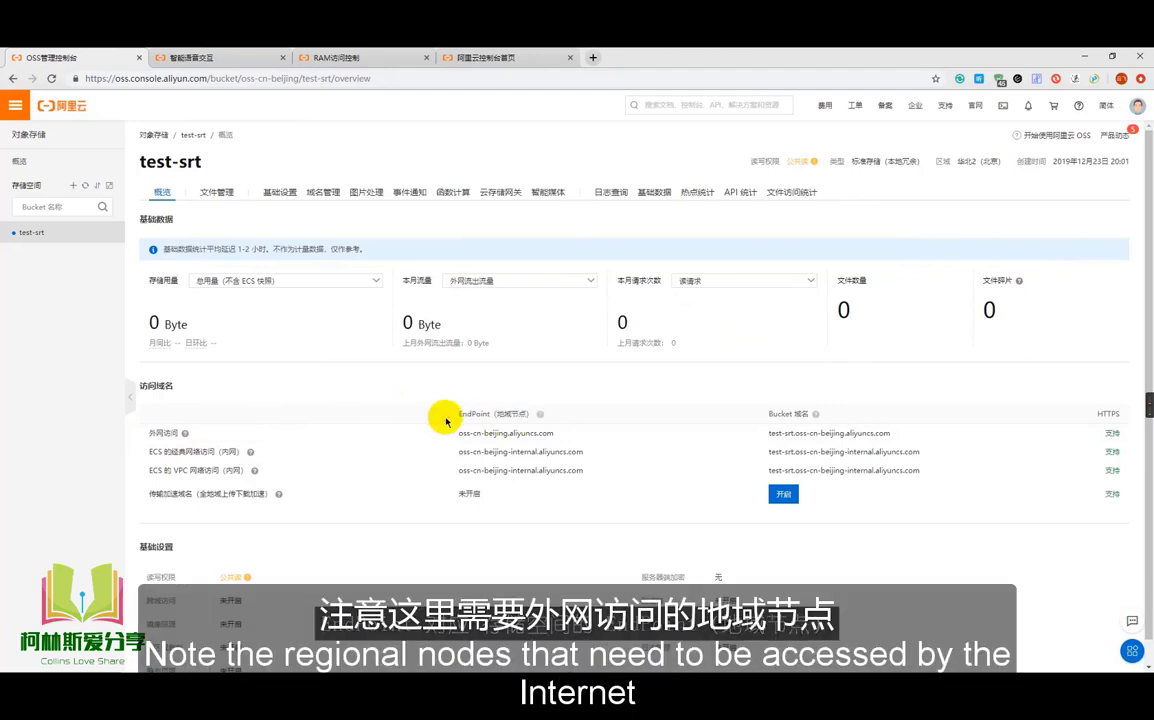
drag(465, 432, 583, 437)
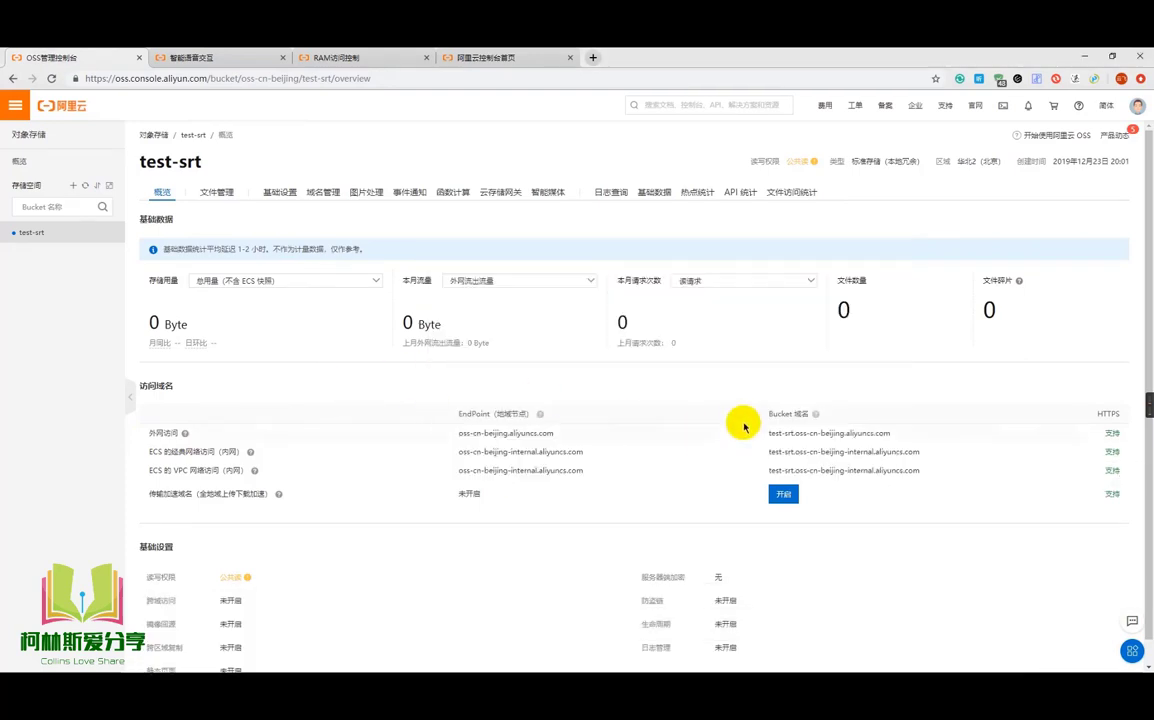
Copy the 外网访问 Bucket domain test-srt.oss-cn-beijing.aliyuncs.com into VideoSrt's BucketDomain and save the OSS settings.
drag(767, 434, 891, 434)
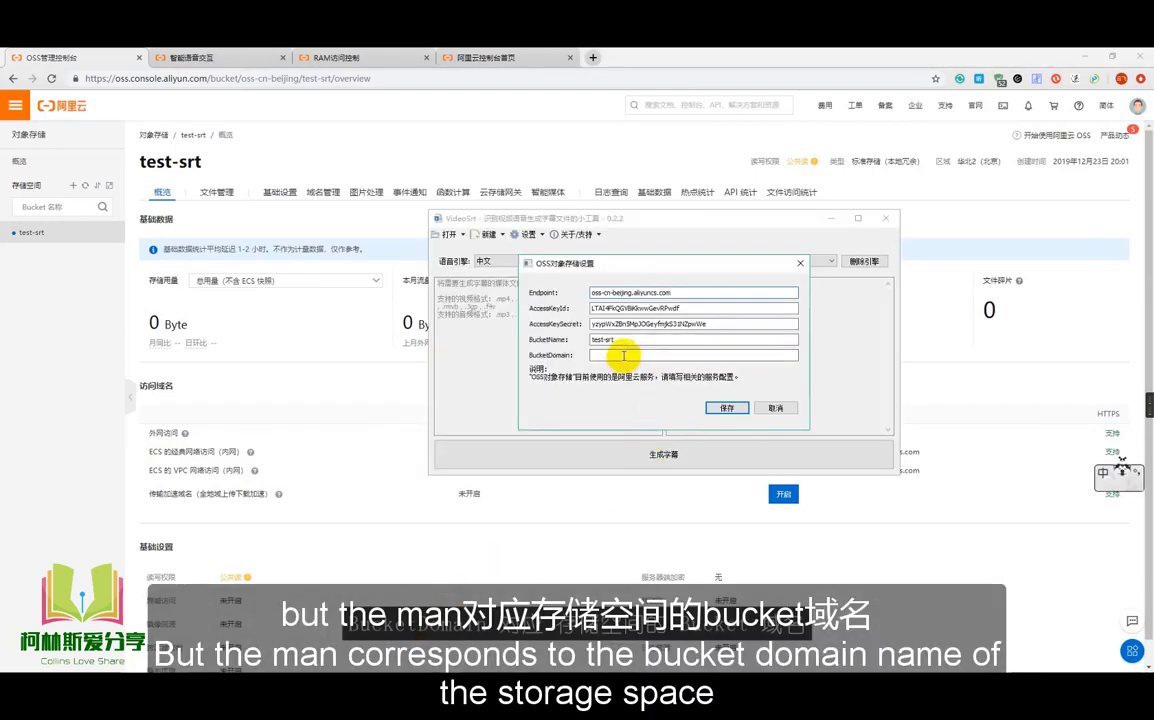
click(657, 355)
key(ctrl+v)
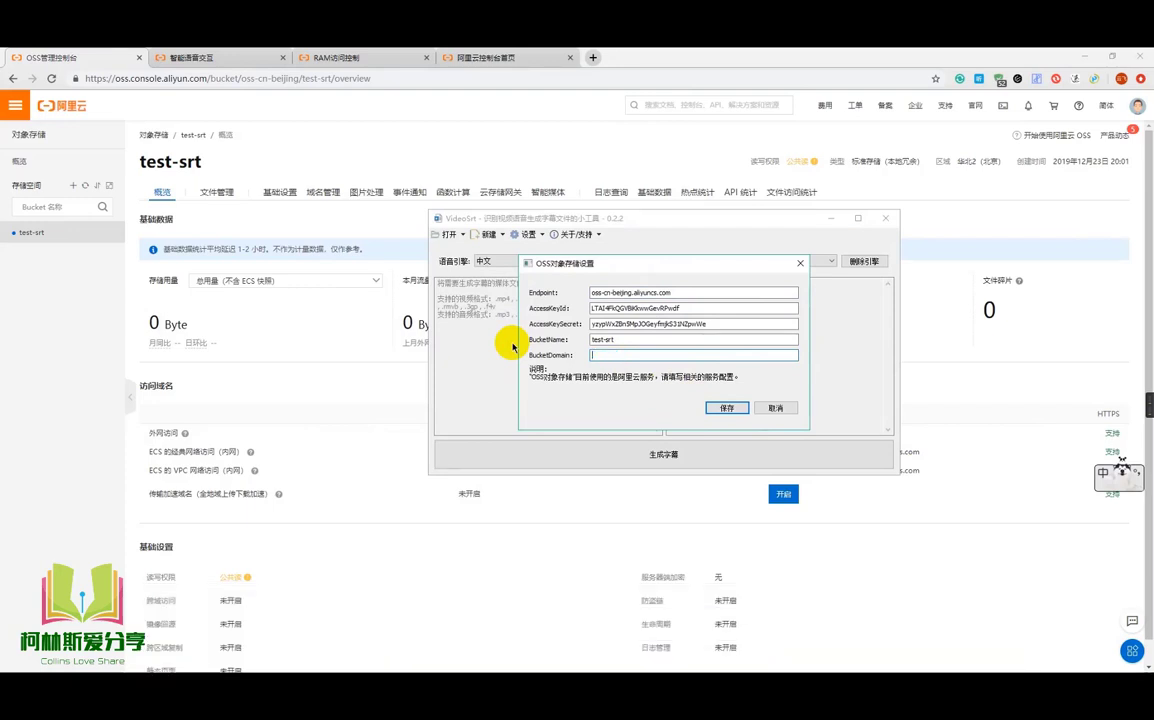
click(386, 360)
drag(768, 433, 902, 433)
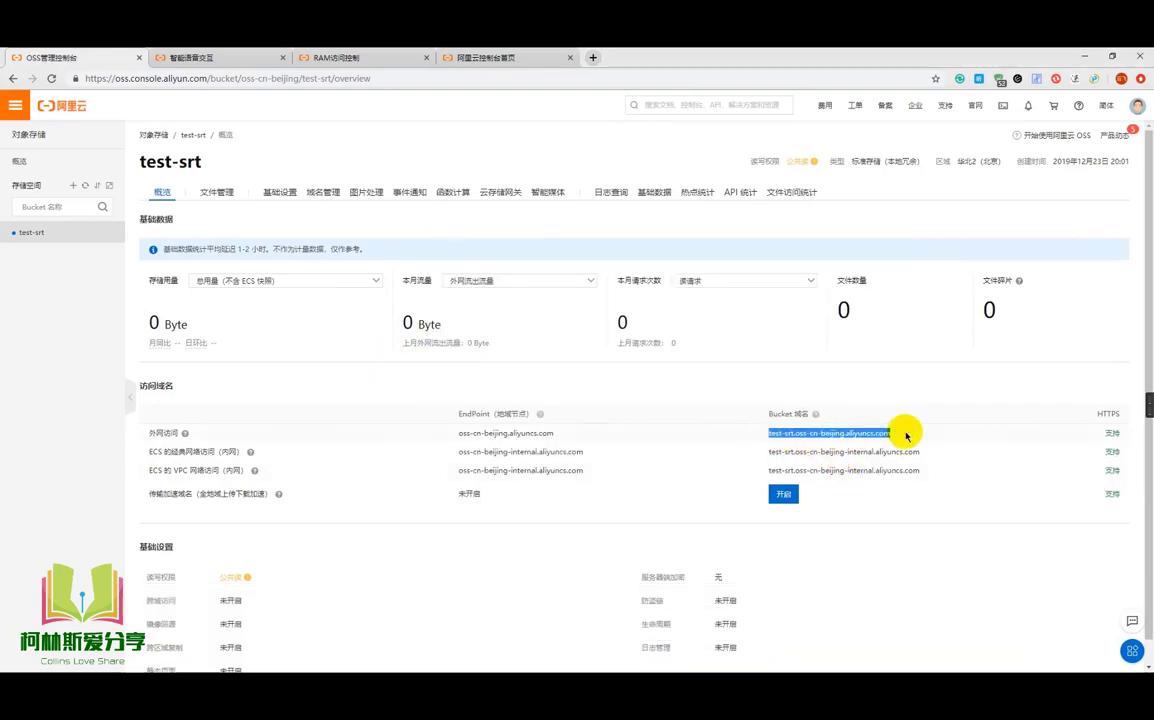
key(alt+Tab)
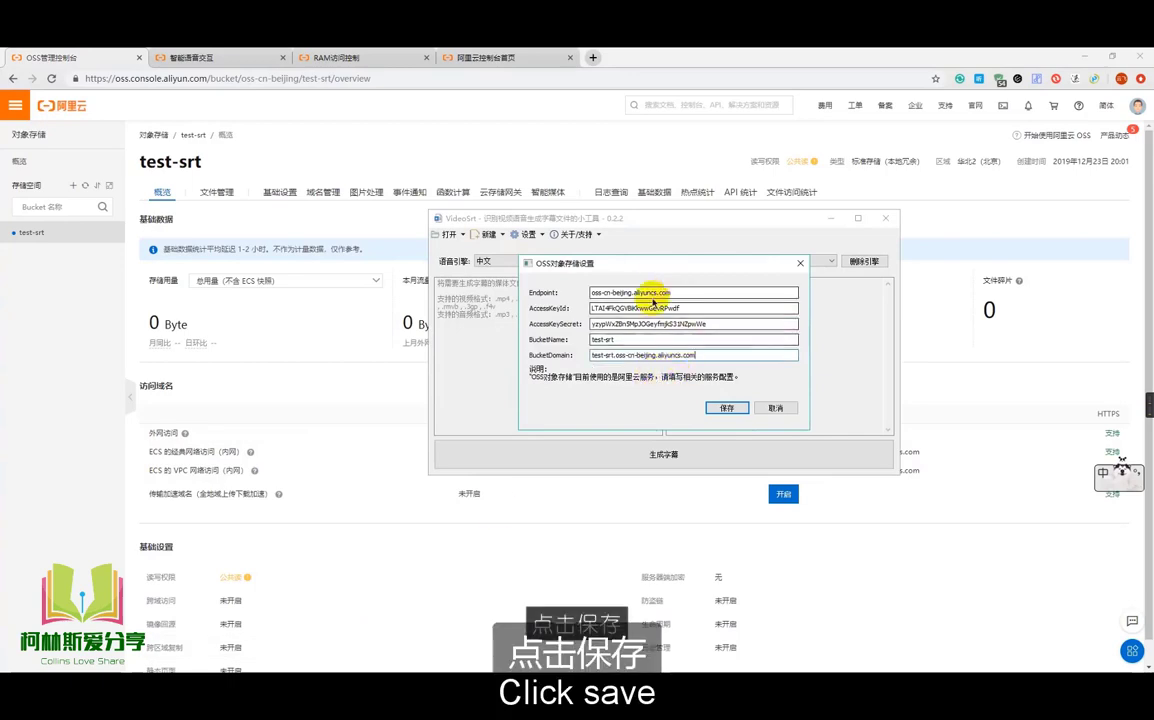
click(712, 408)
click(527, 234)
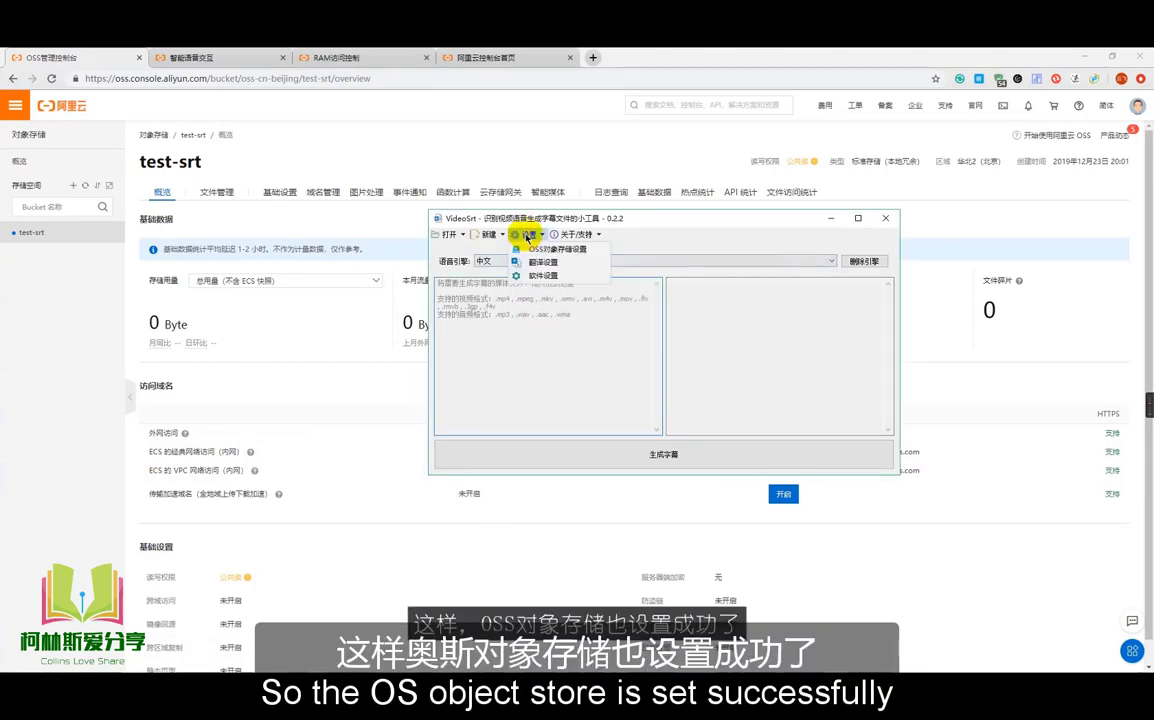
click(528, 235)
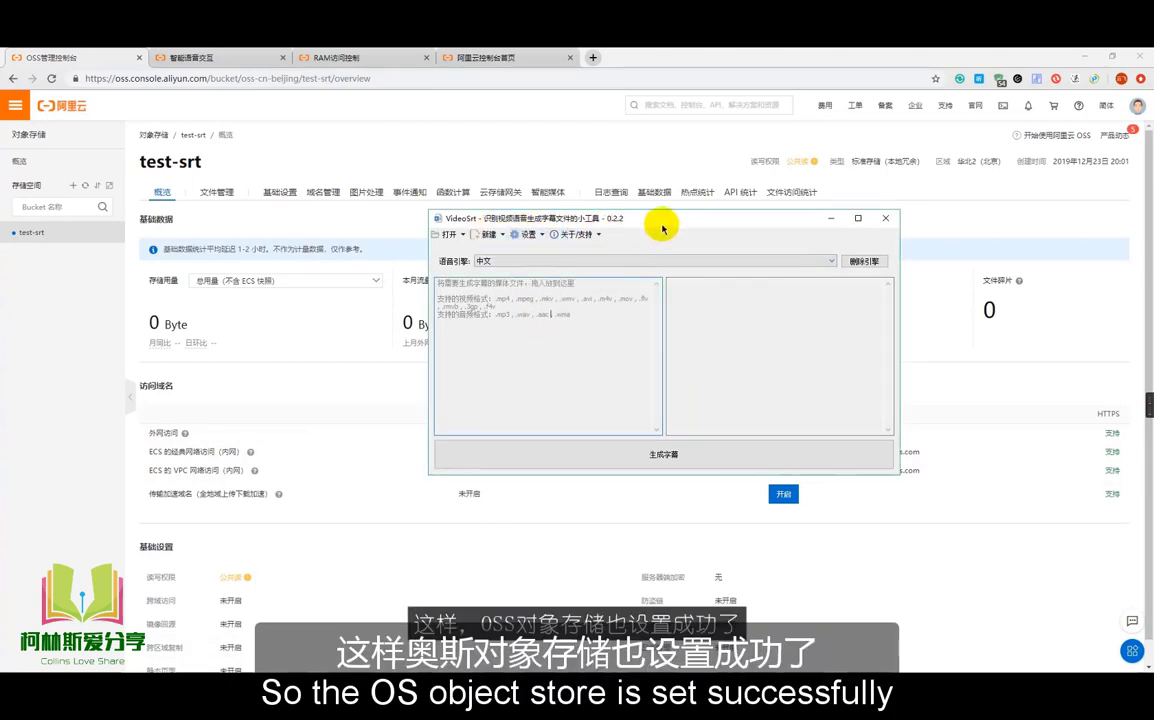
Minimise the browser, bring up the 测试 folder and arrange its window side by side with VideoSrt.
click(1081, 57)
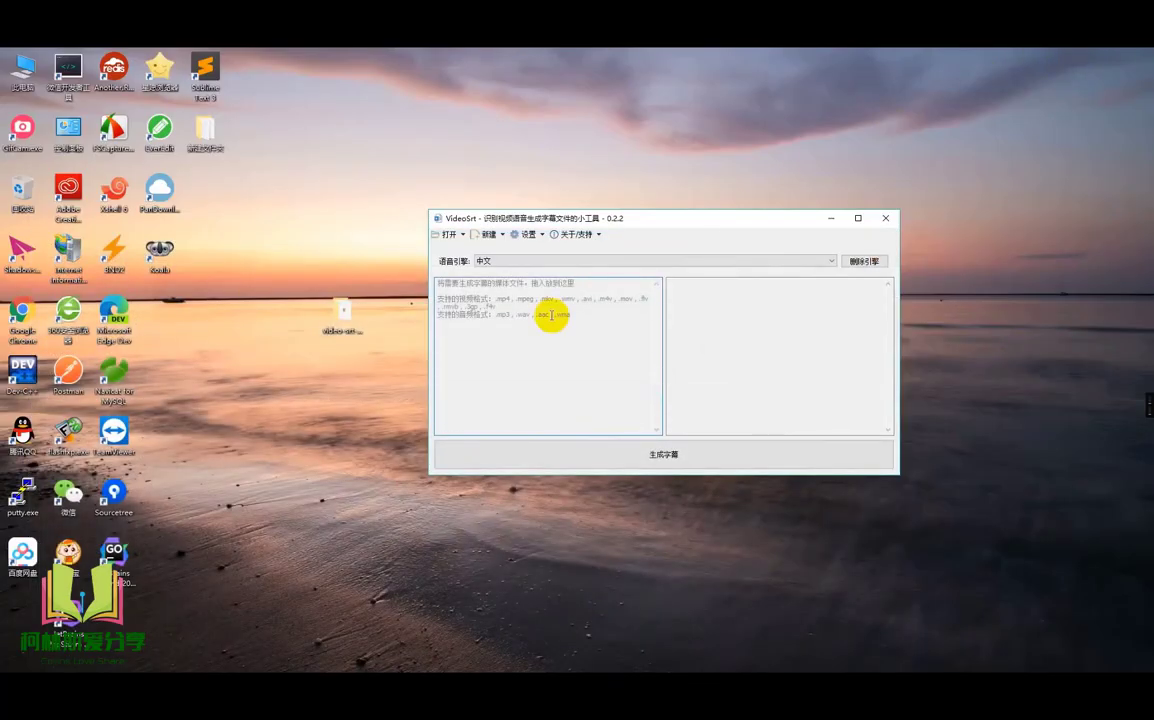
click(616, 600)
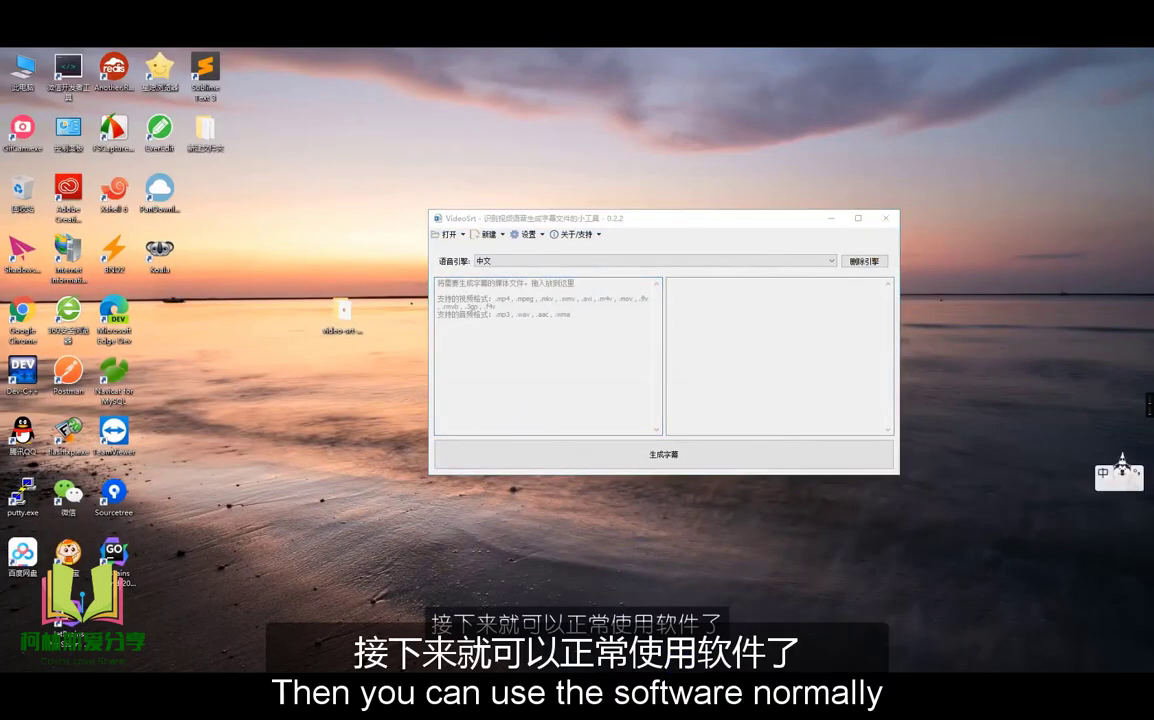
mouse_move(296, 663)
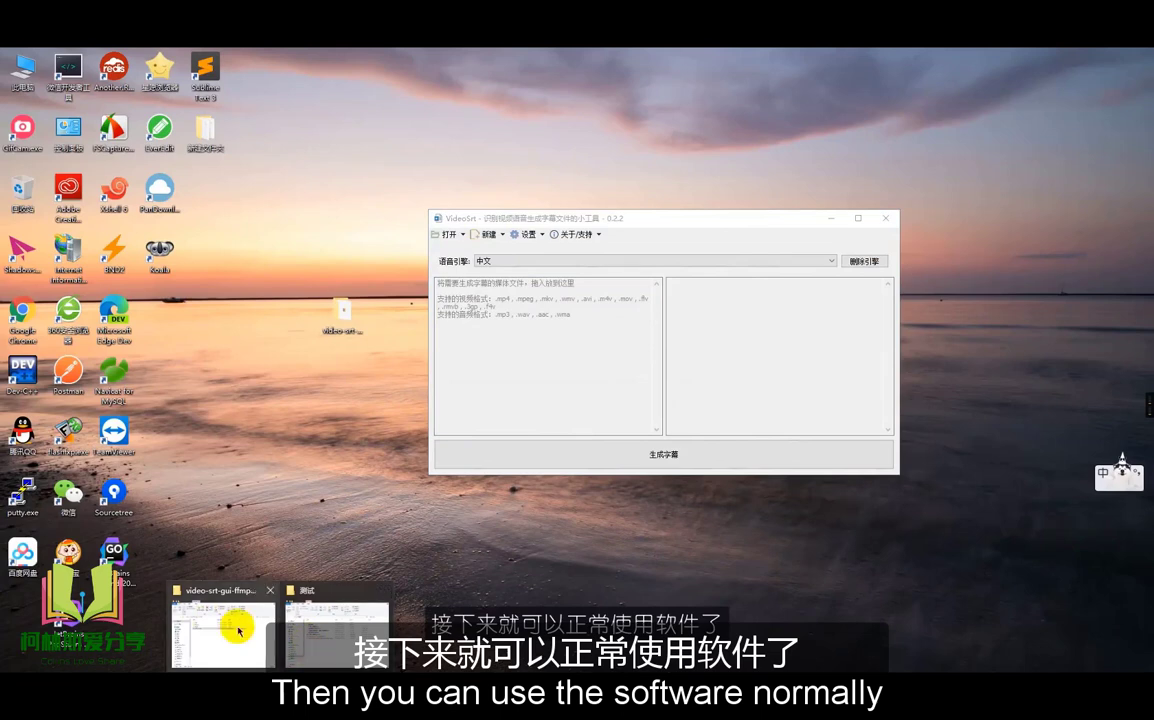
click(316, 623)
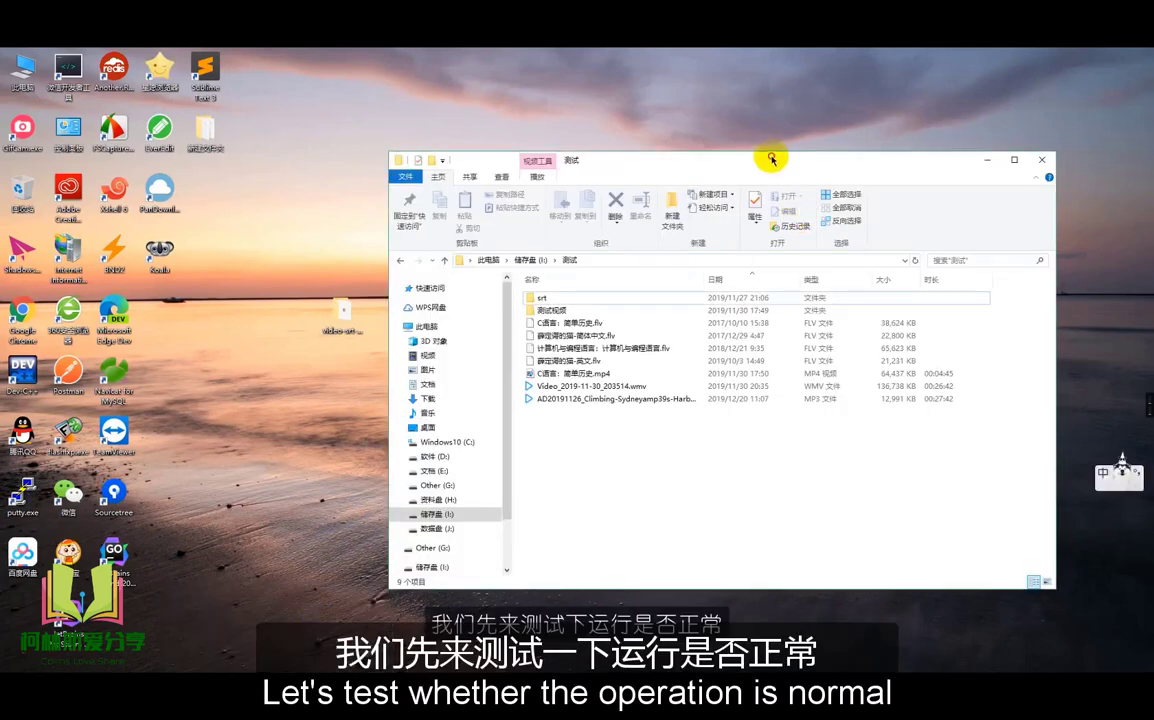
drag(765, 160, 399, 171)
click(715, 219)
drag(715, 219, 962, 229)
drag(690, 186, 528, 188)
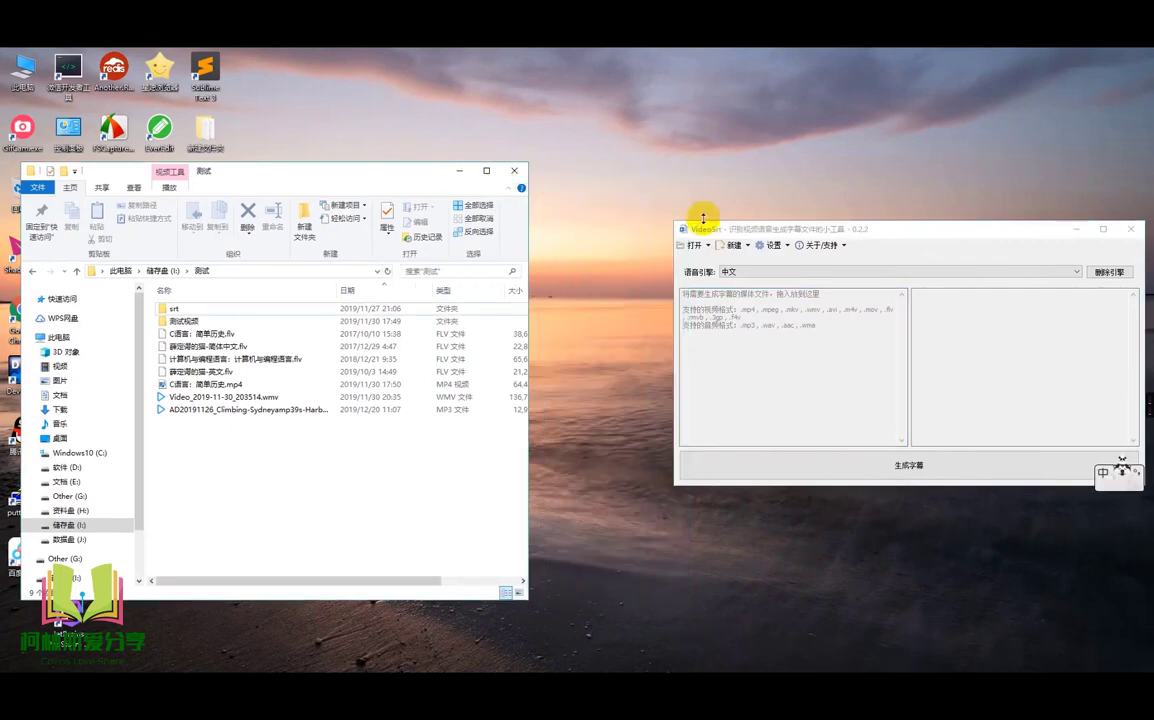
drag(805, 240, 672, 206)
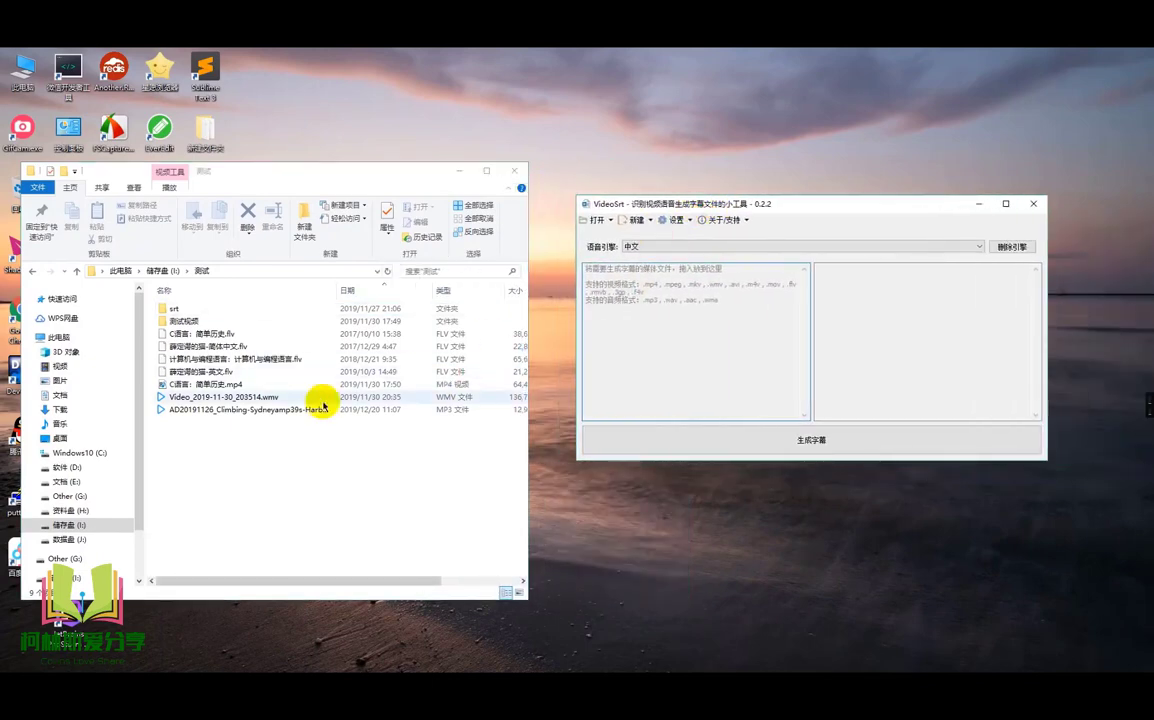
Try loading C语言：简单历史.flv from the 测试 folder and C语言：简单历史.mp4 through VideoSrt's media file dialog.
click(232, 358)
drag(228, 334, 692, 312)
click(230, 409)
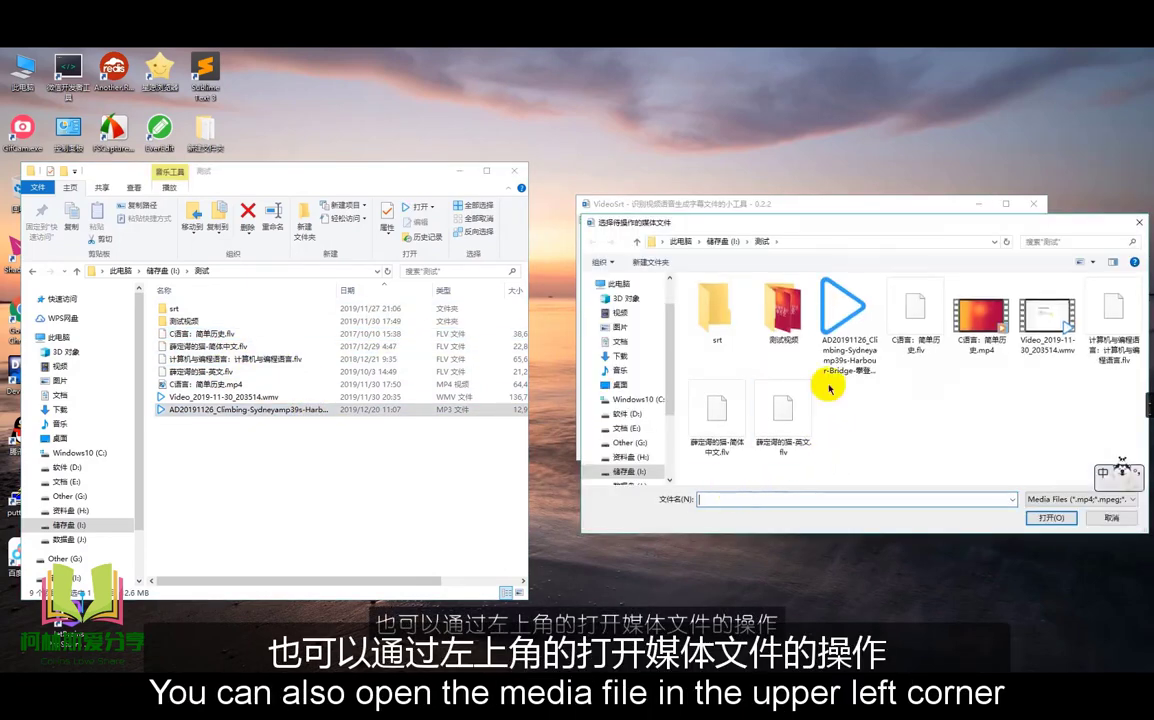
click(978, 330)
double_click(978, 330)
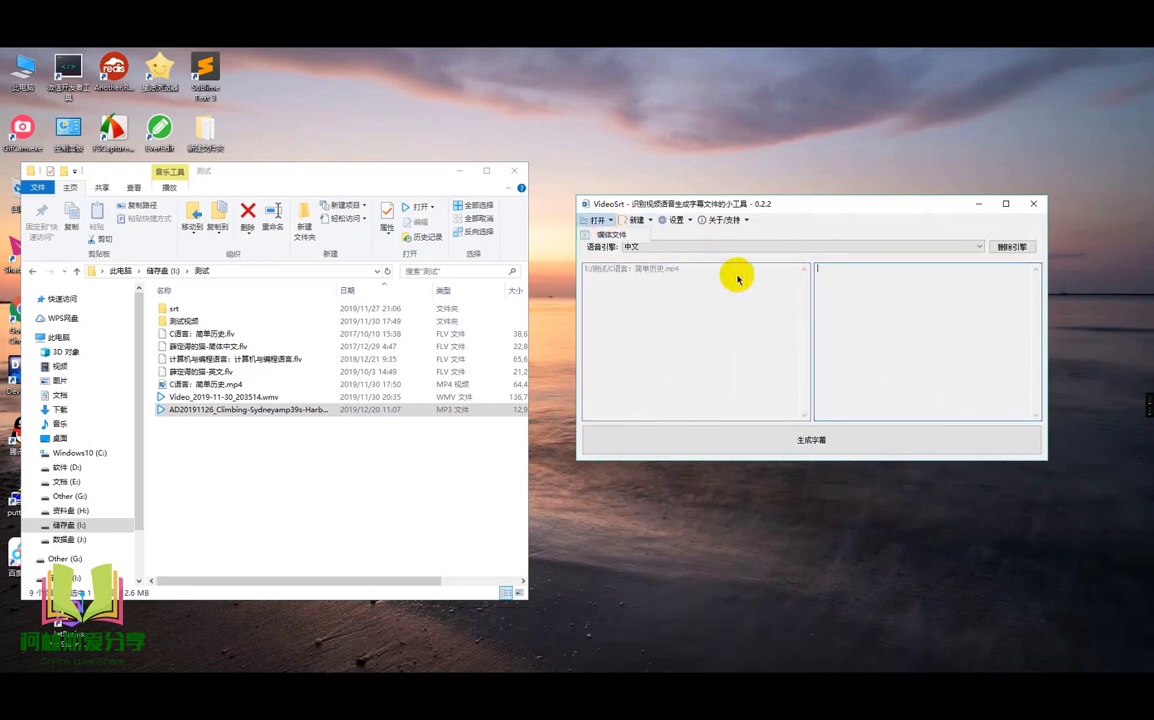
Open C语言：简单历史.flv and C语言：简单历史.mp4 together as VideoSrt's media files.
click(612, 221)
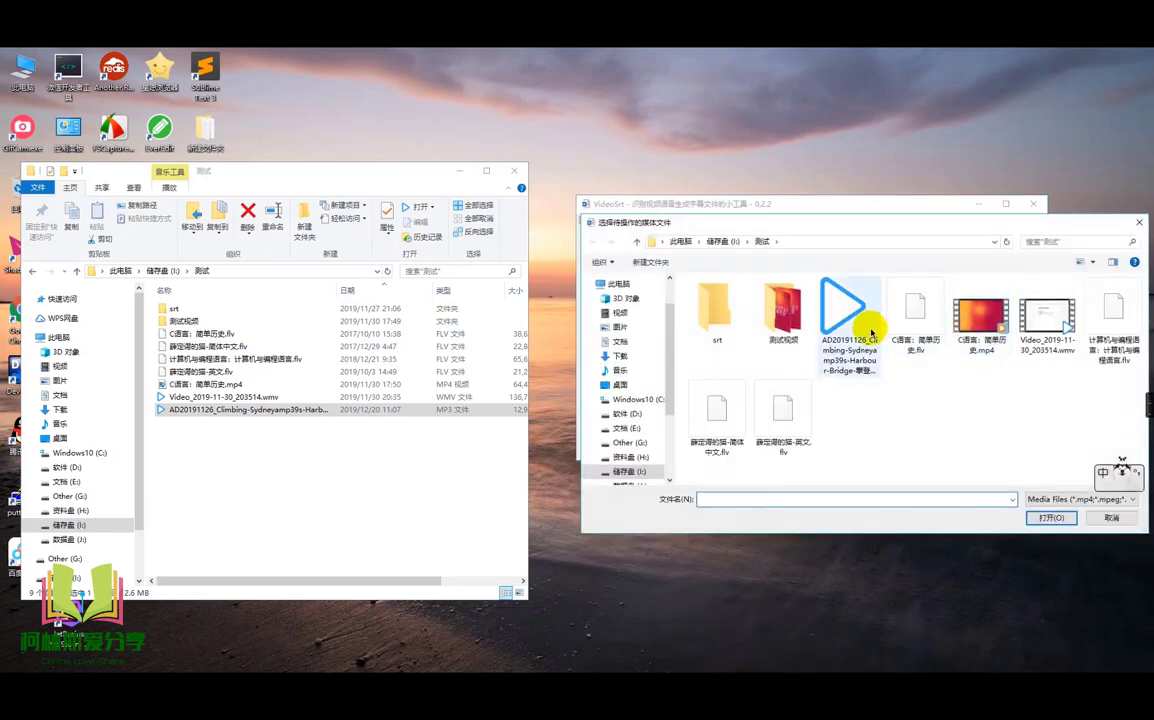
click(915, 315)
ctrl+click(980, 315)
click(1048, 518)
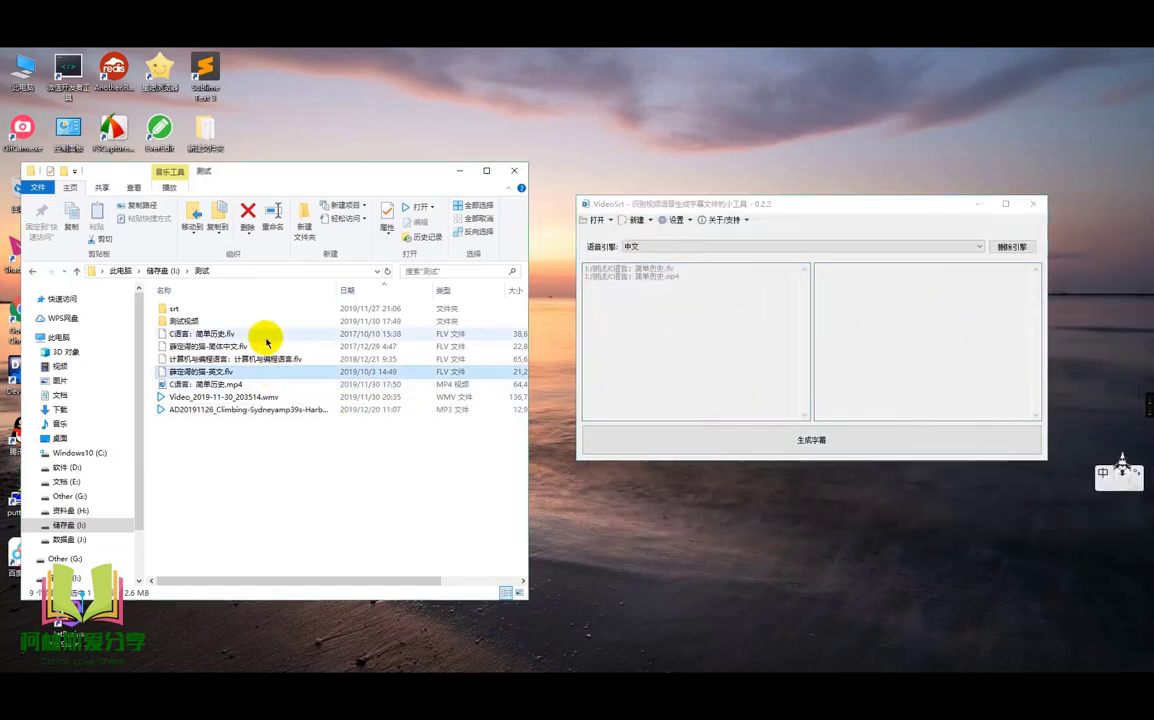
Load only C语言：简单历史.flv from the 测试 folder into VideoSrt and generate its subtitles with the 中文 engine.
drag(250, 335, 710, 352)
click(894, 437)
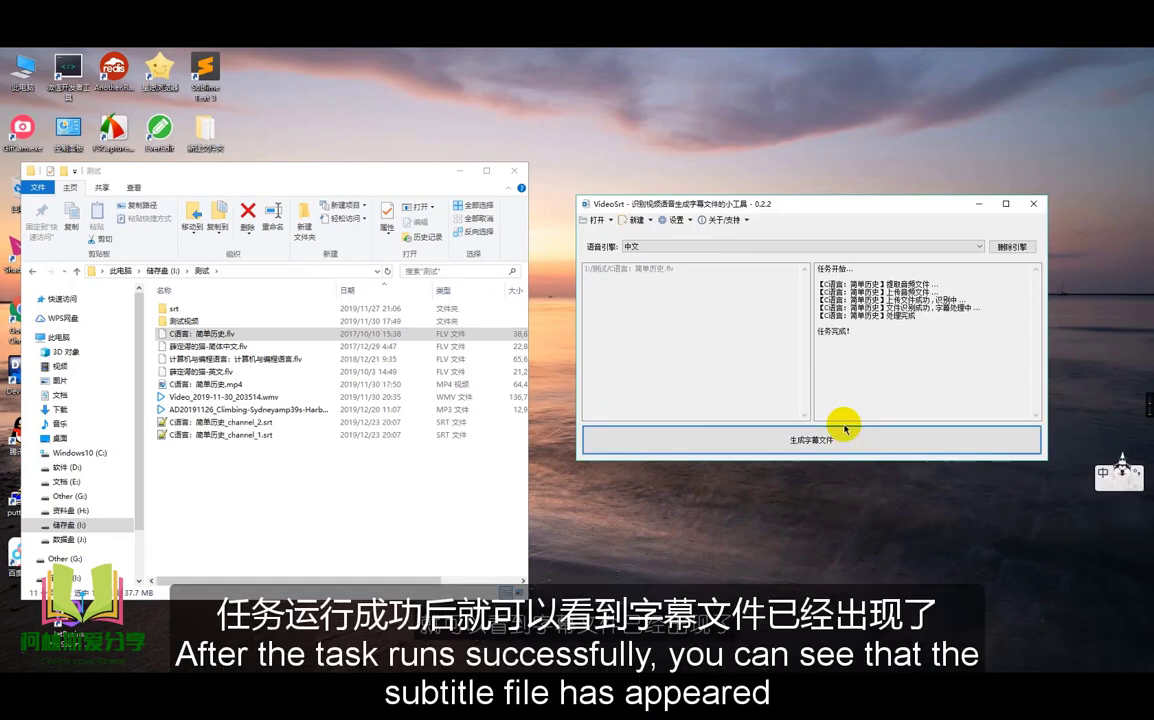
Open the generated C语言：简单历史_channel_1.srt, examine its timestamps and subtitle text, and close it.
click(238, 436)
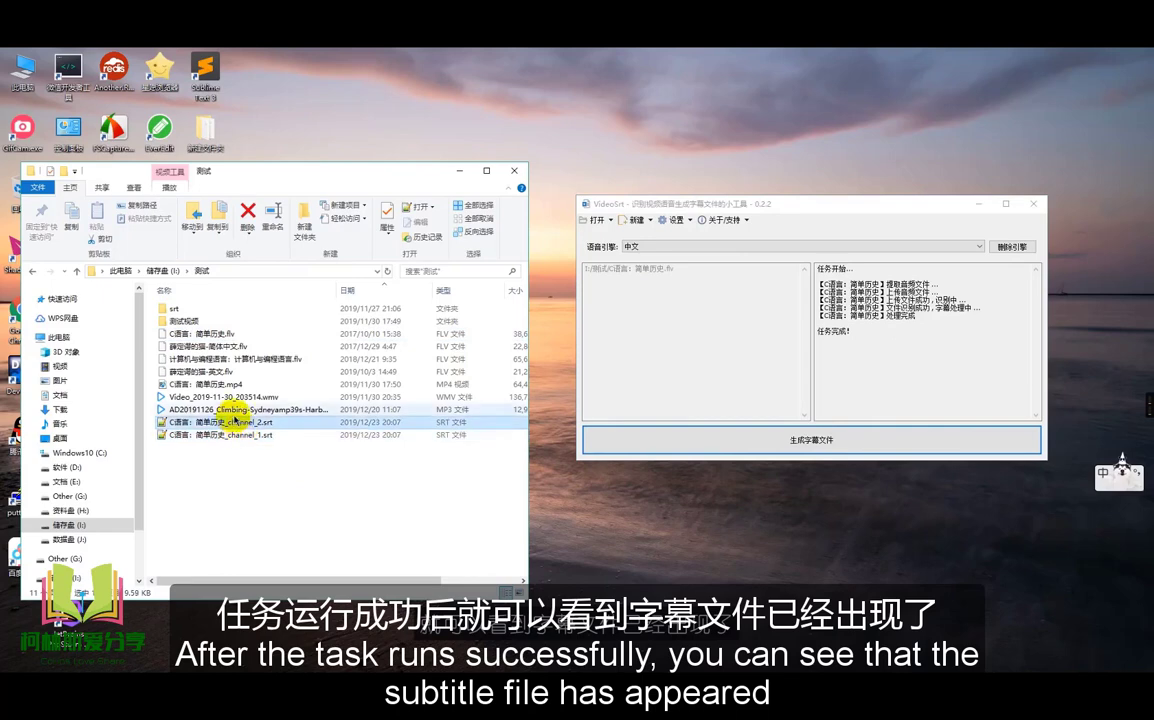
click(228, 424)
click(231, 434)
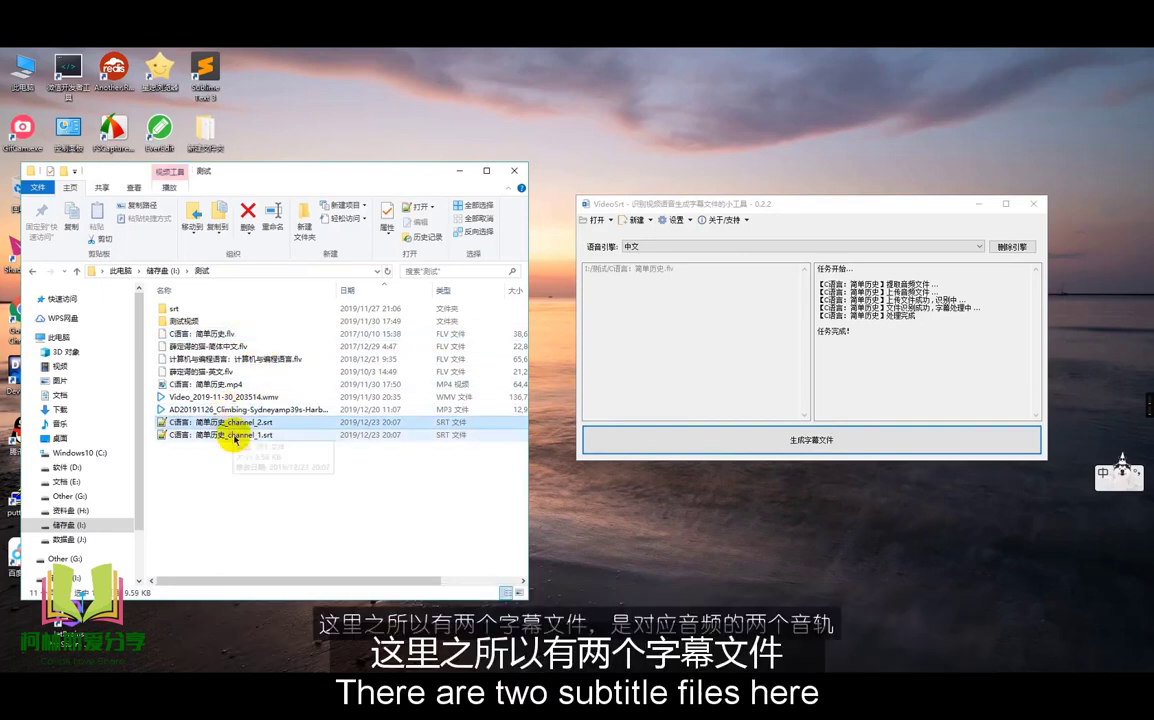
double_click(288, 444)
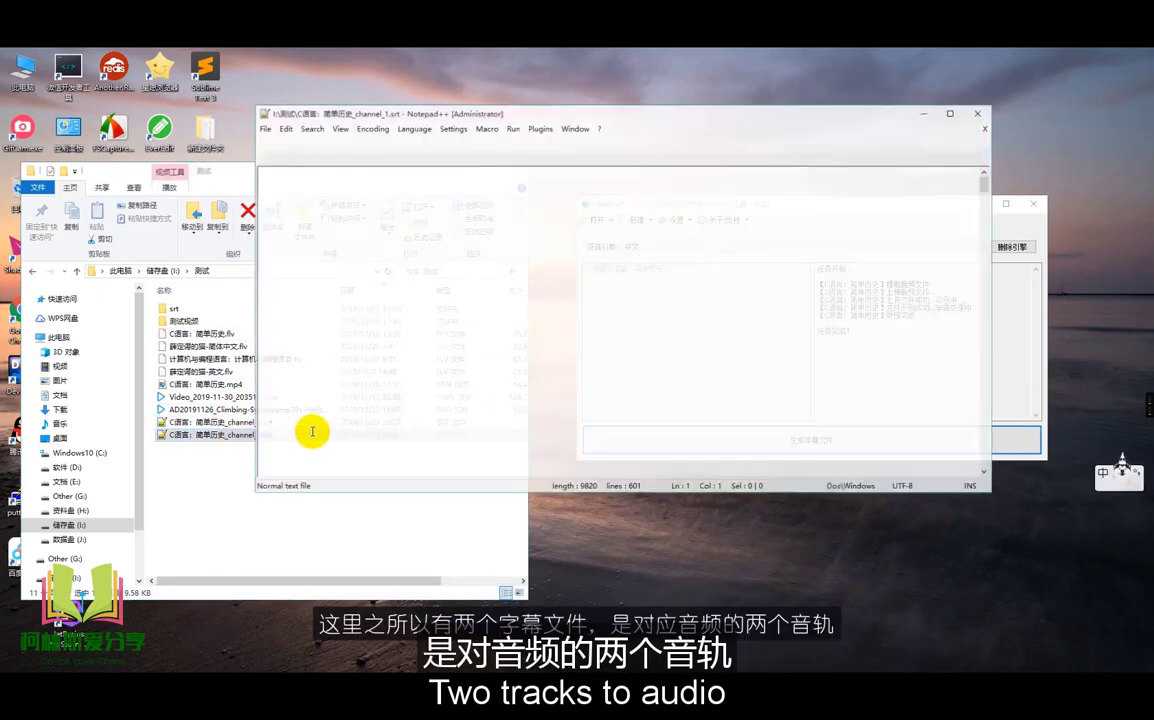
scroll(388, 345, down, 10)
scroll(391, 347, down, 20)
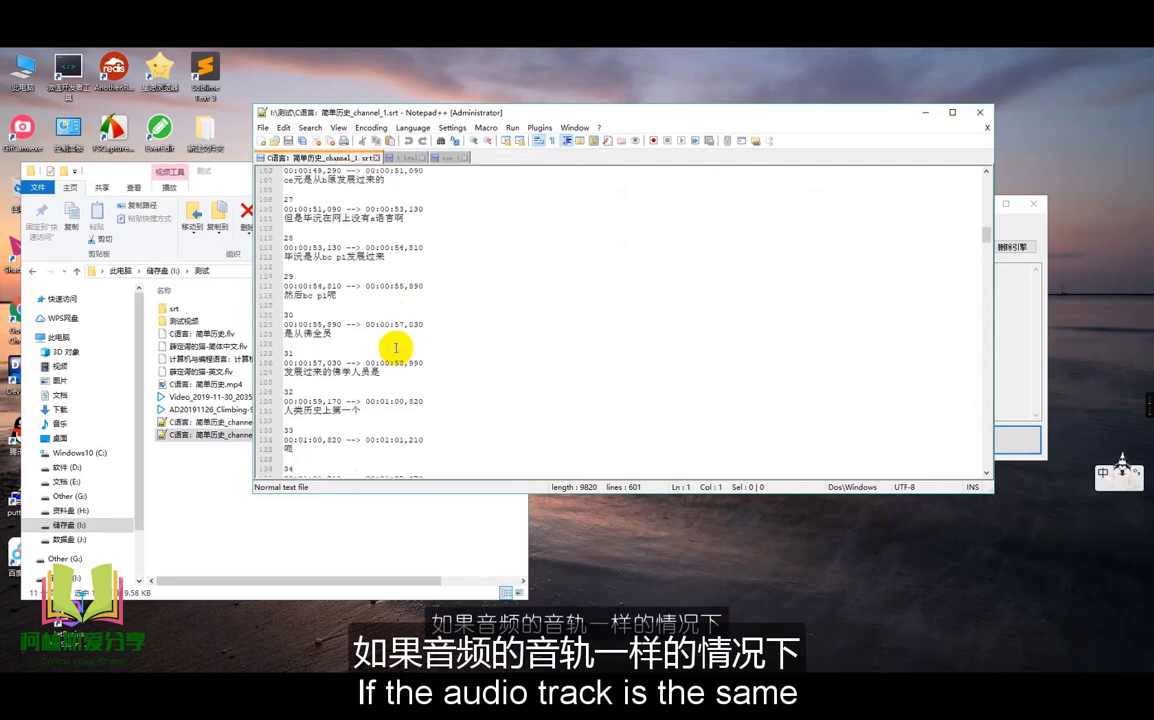
scroll(385, 340, down, 5)
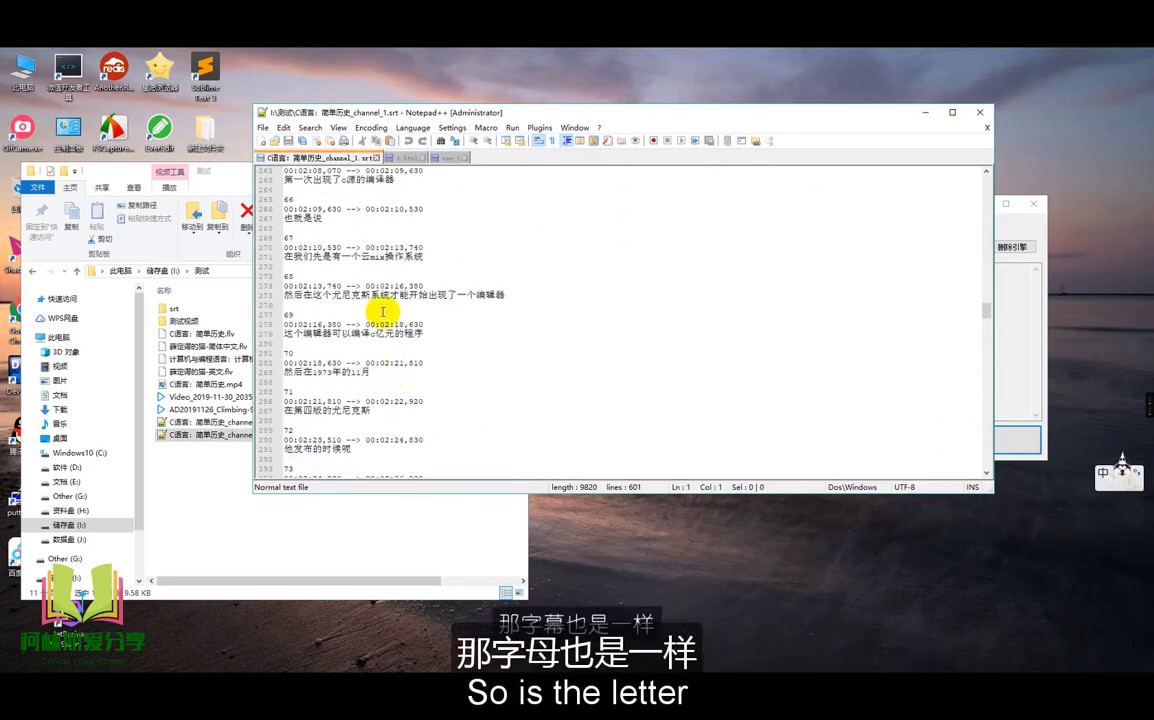
click(980, 112)
click(372, 516)
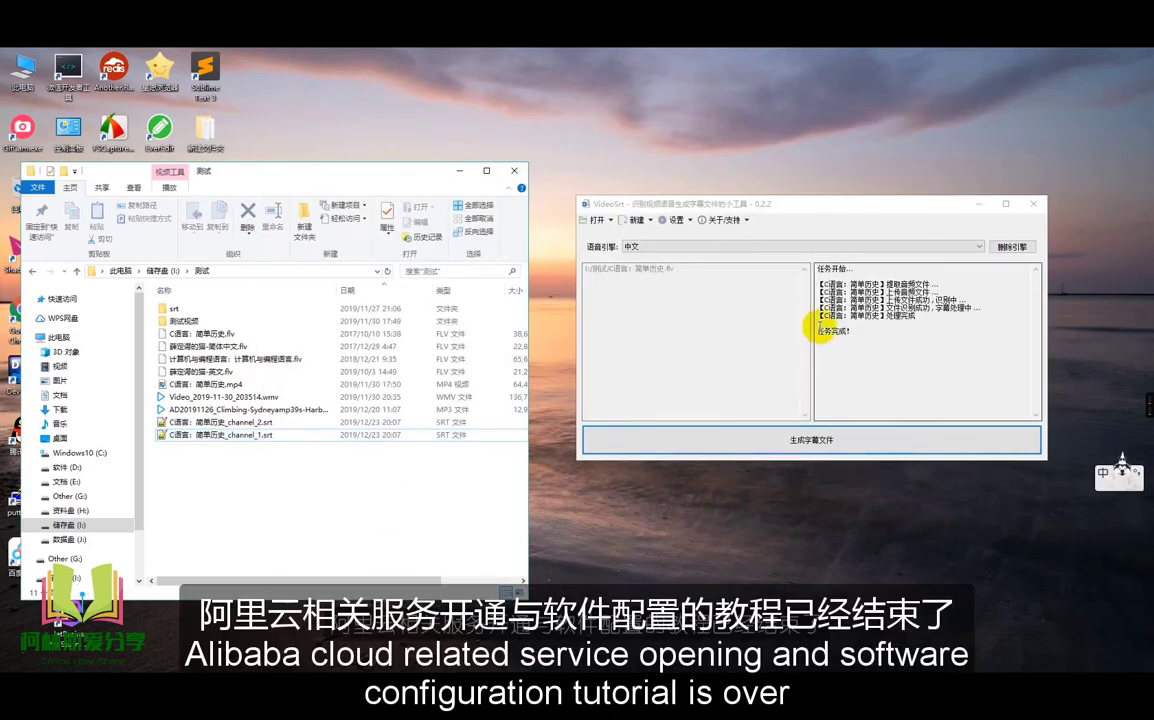